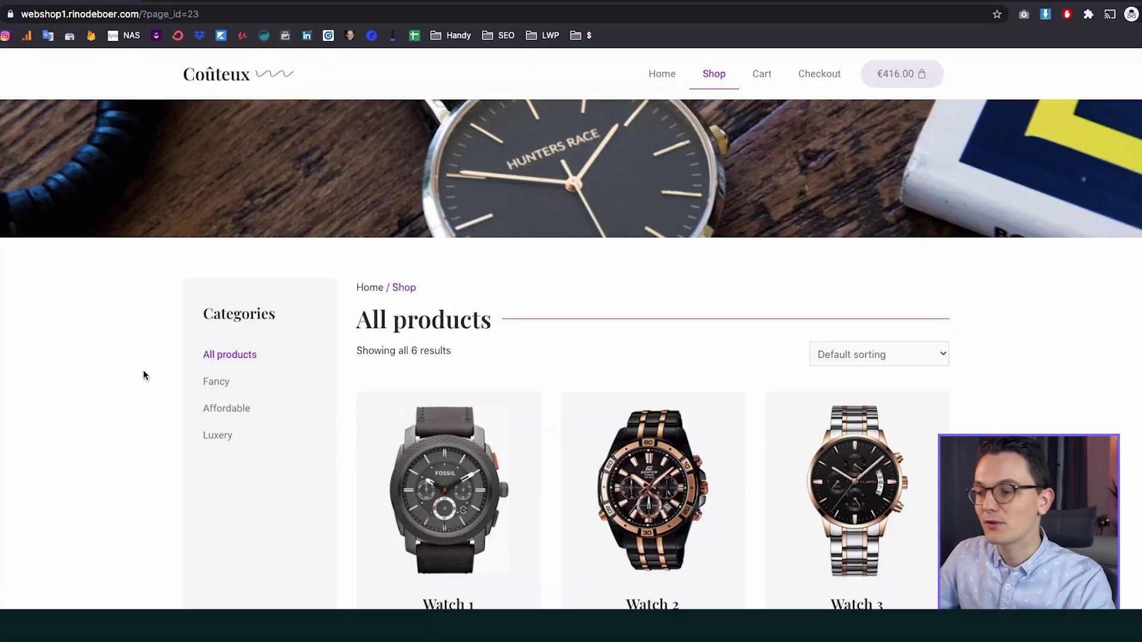
Add three units of Watch 5 to the shopping cart and open the cart
scroll(143, 369, "down", 5)
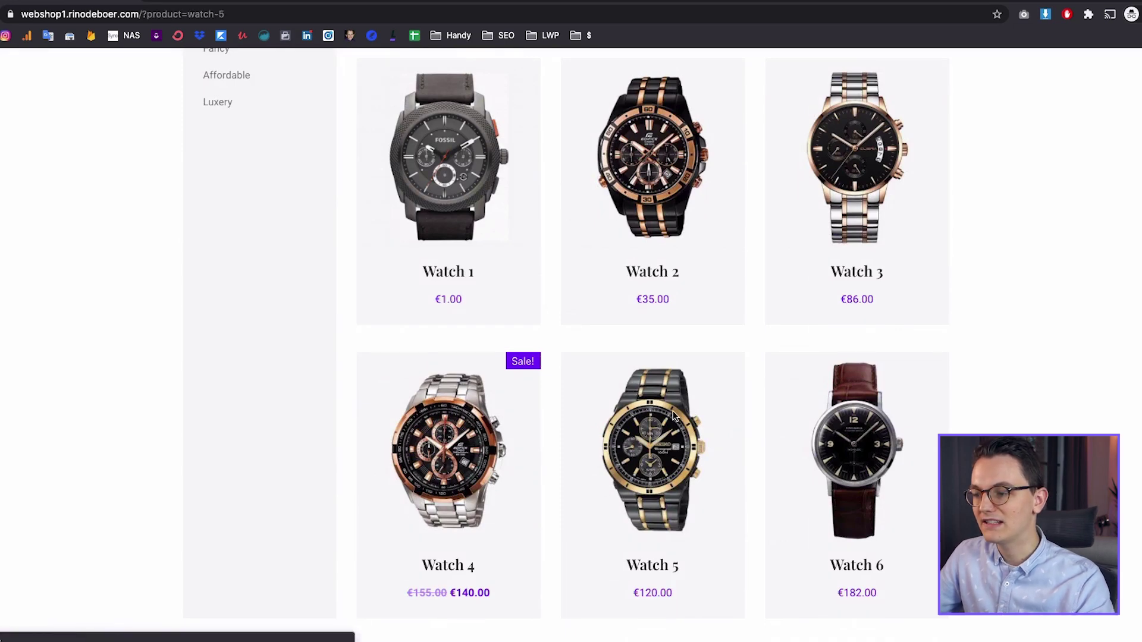
left_click(675, 422)
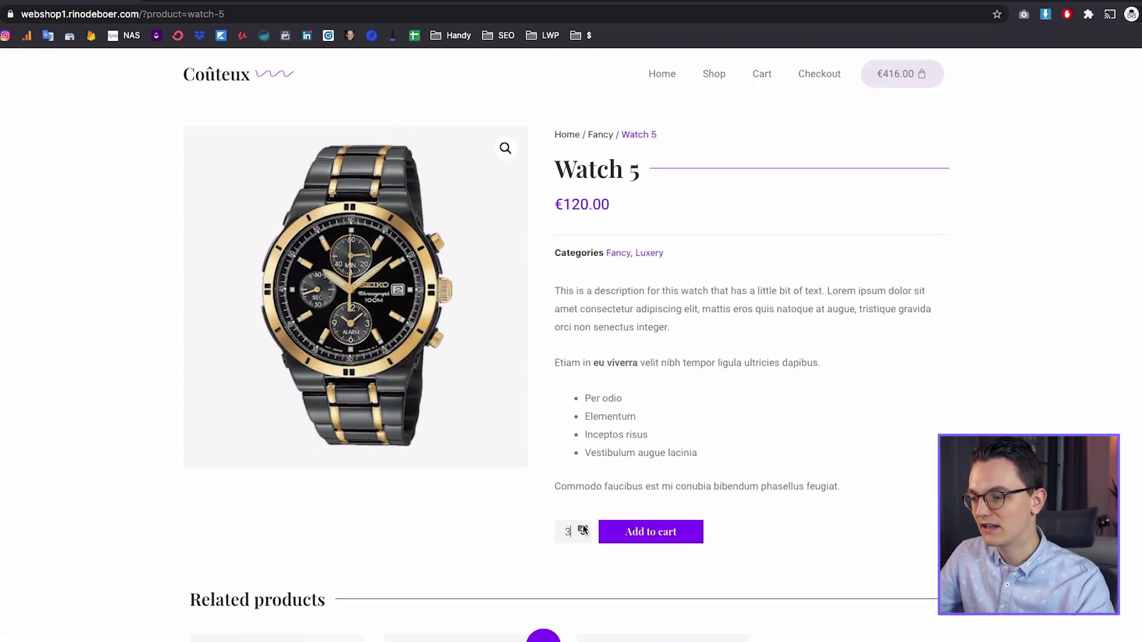
left_click(634, 531)
left_click_drag(236, 119, 362, 118)
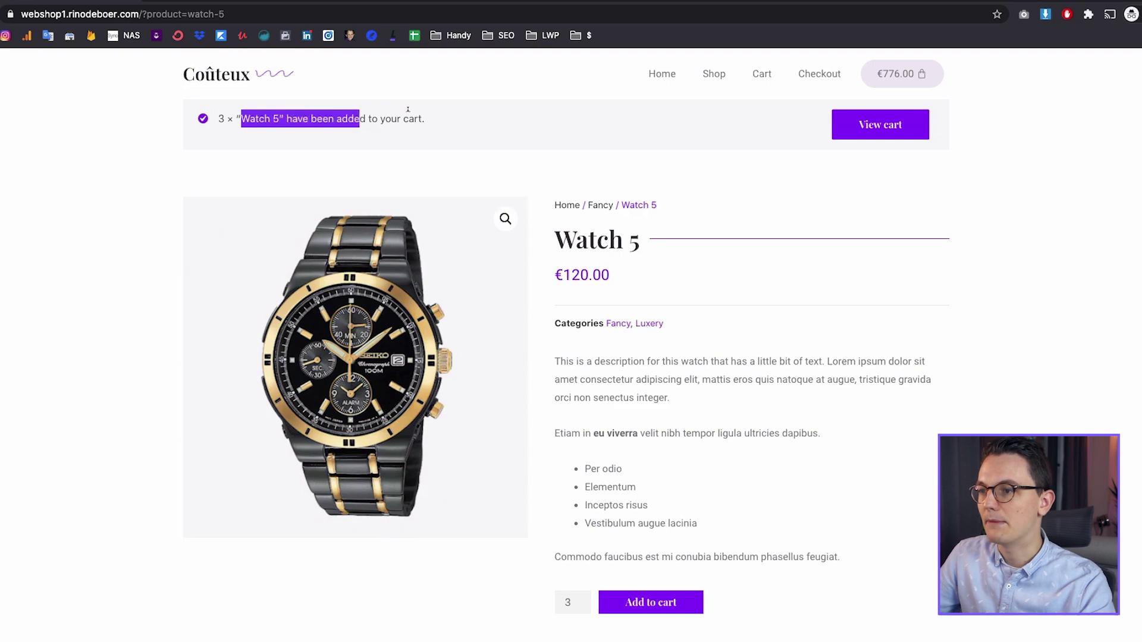
left_click(446, 113)
left_click(846, 136)
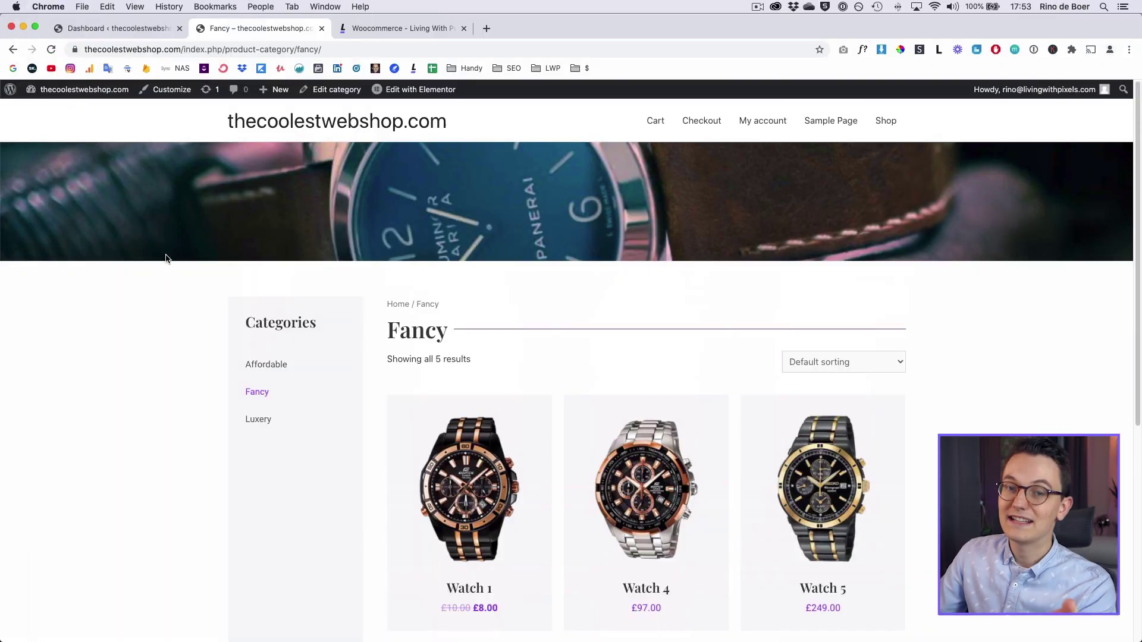
View the Woocommerce playlist on the Living With Pixels website
scroll(178, 265, "down", 3)
scroll(193, 315, "down", 1)
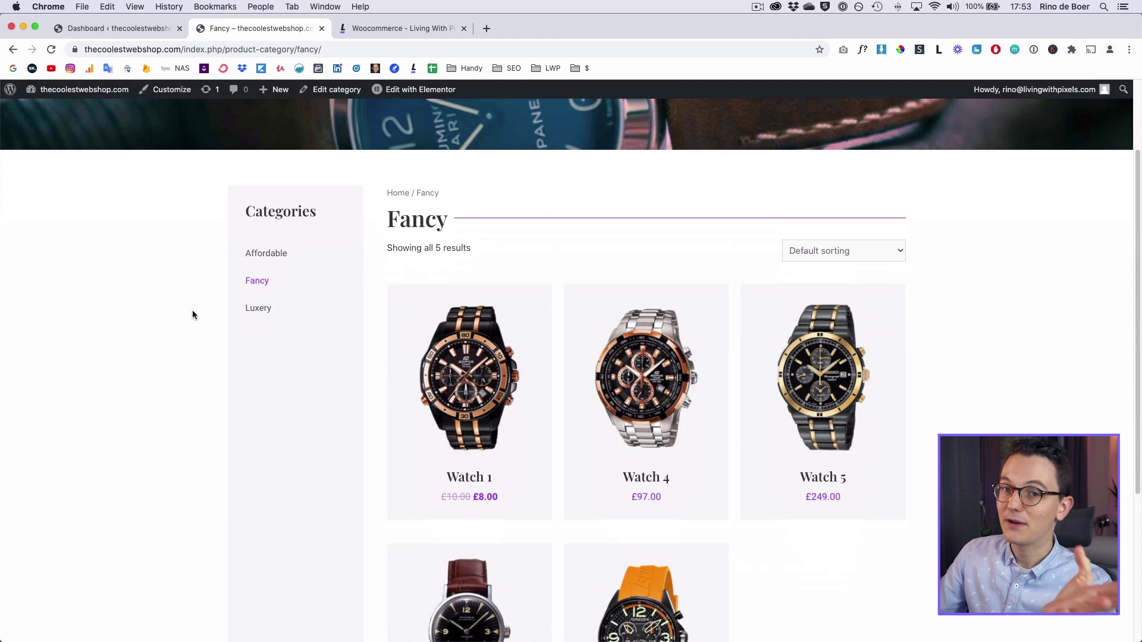
left_click(369, 30)
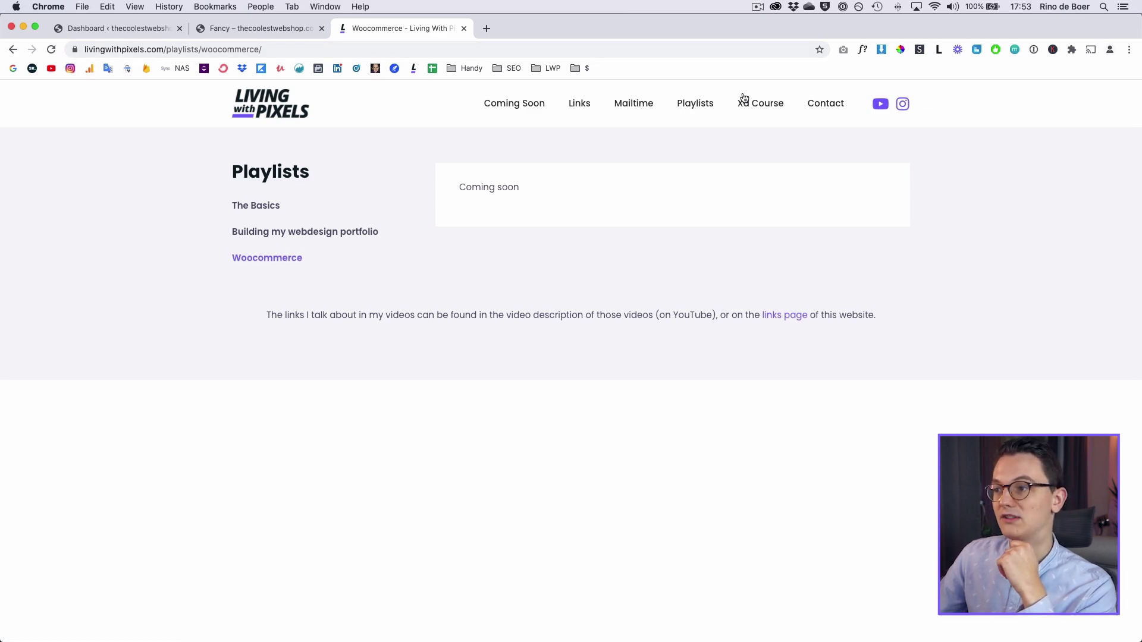
left_click(703, 108)
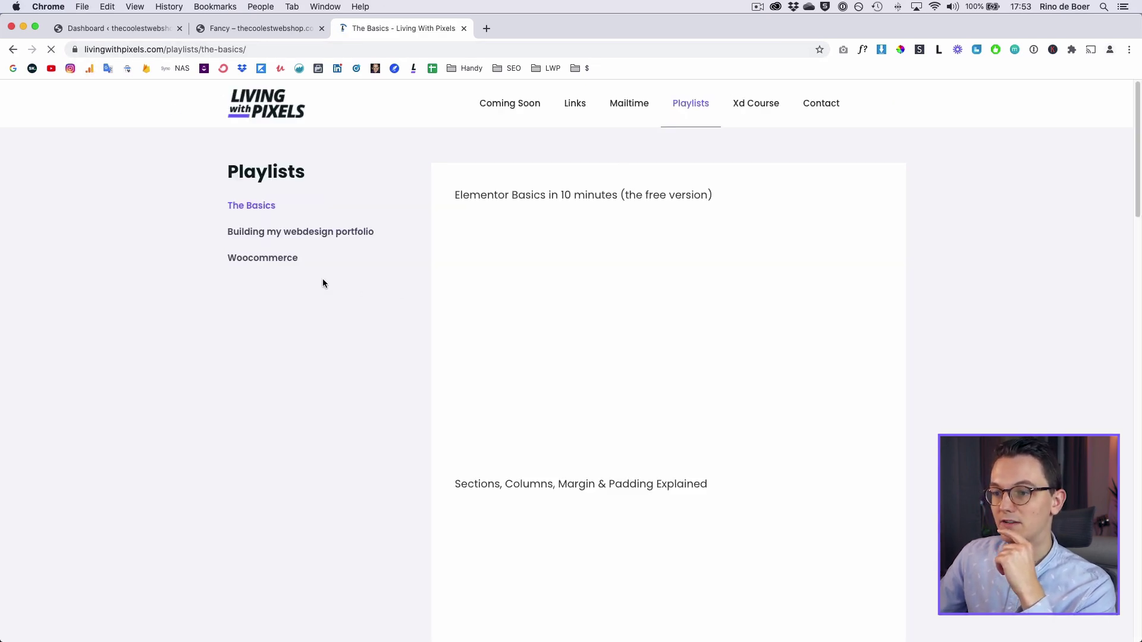
left_click(282, 257)
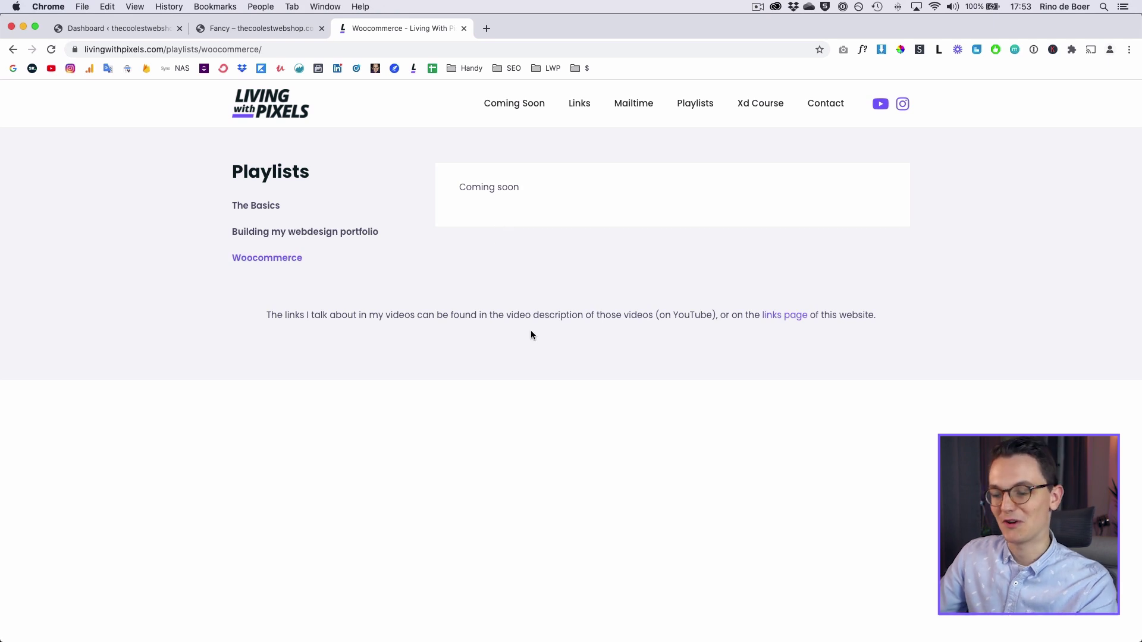
Return to thecoolestwebshop.com, browse the Fancy products, and open Watch 3 from the Luxery category
key("ctrl+shift+Tab")
scroll(186, 306, "down", 2)
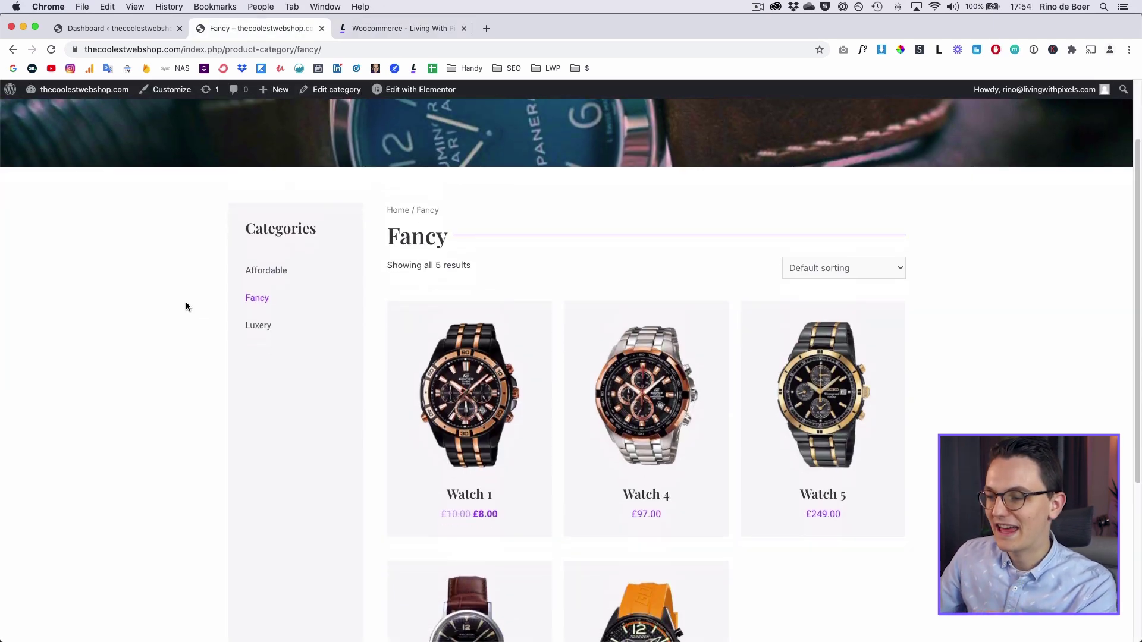
scroll(476, 449, "down", 5)
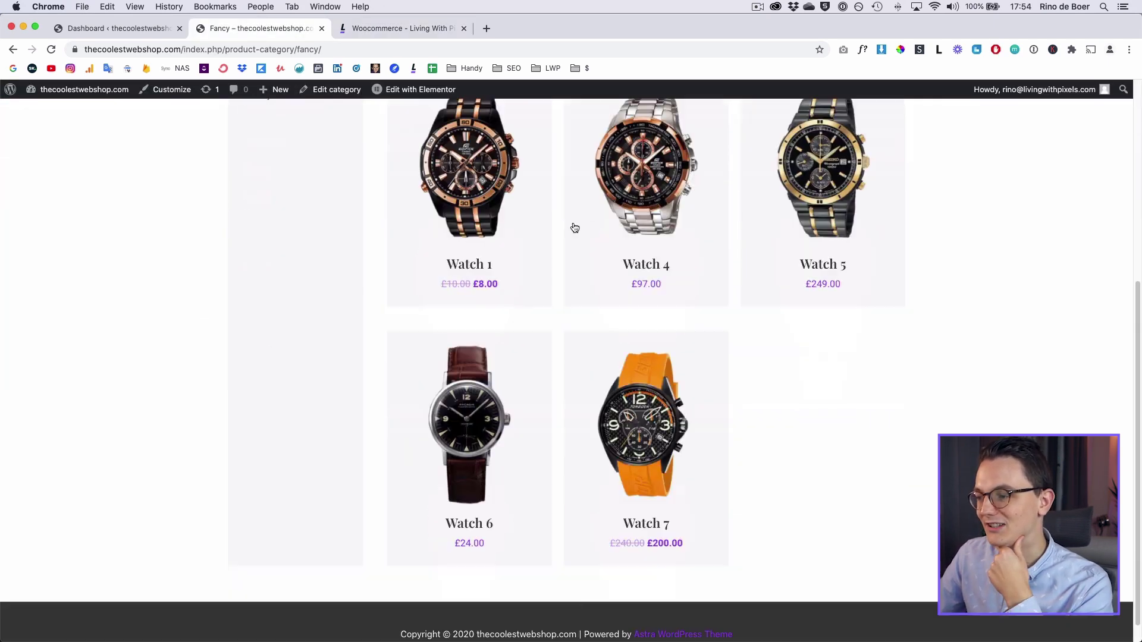
scroll(575, 228, "up", 5)
scroll(254, 327, "down", 2)
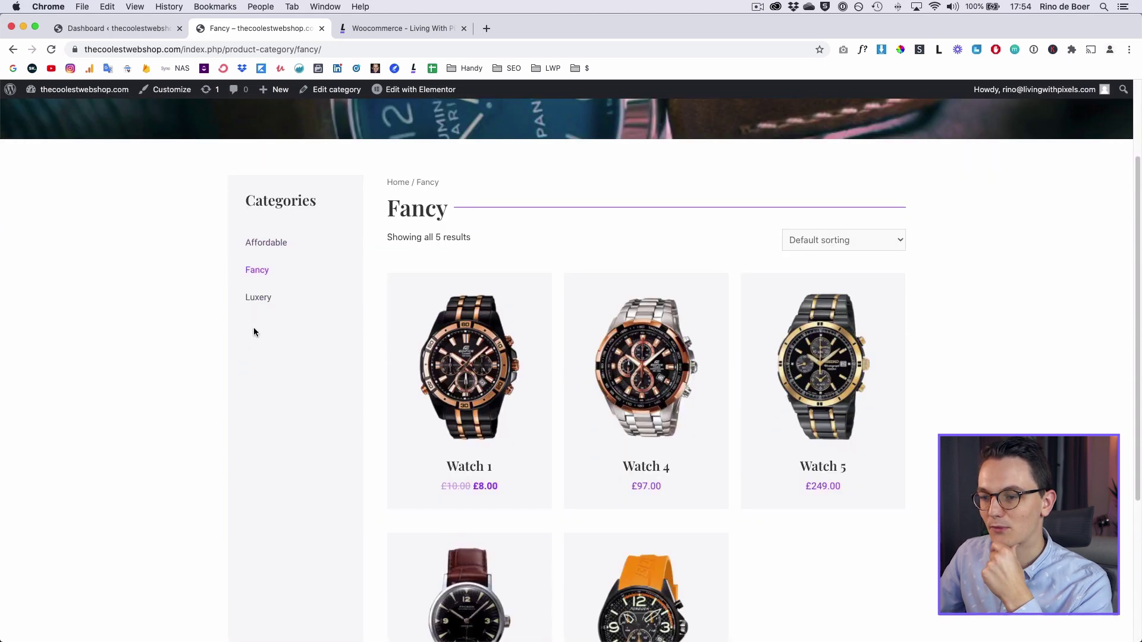
left_click(266, 299)
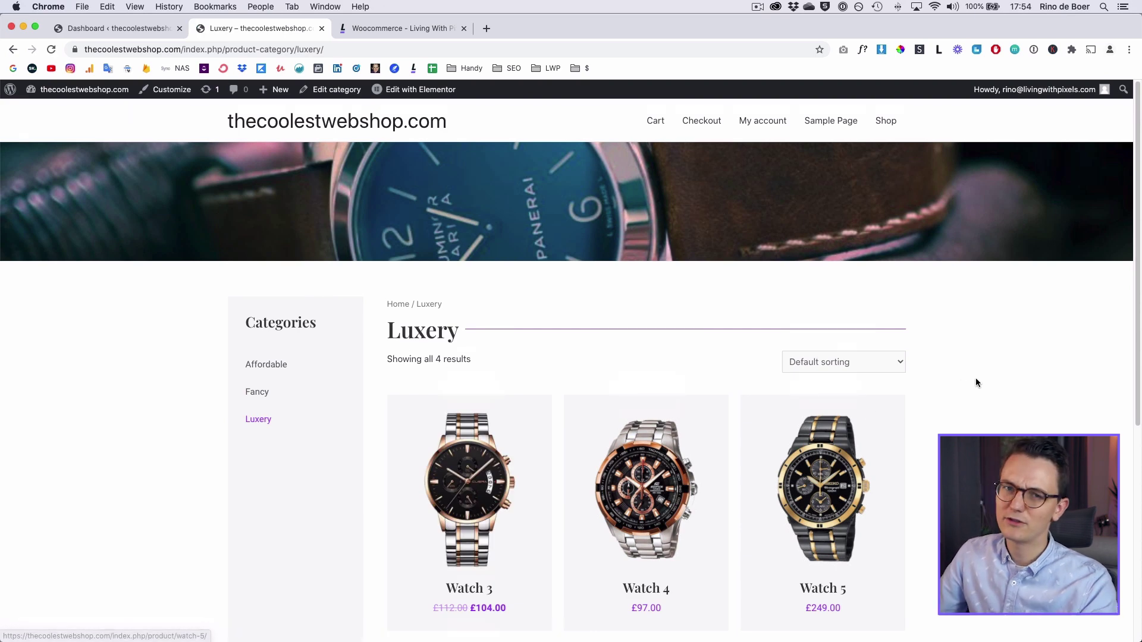
scroll(975, 383, "down", 2)
left_click(476, 334)
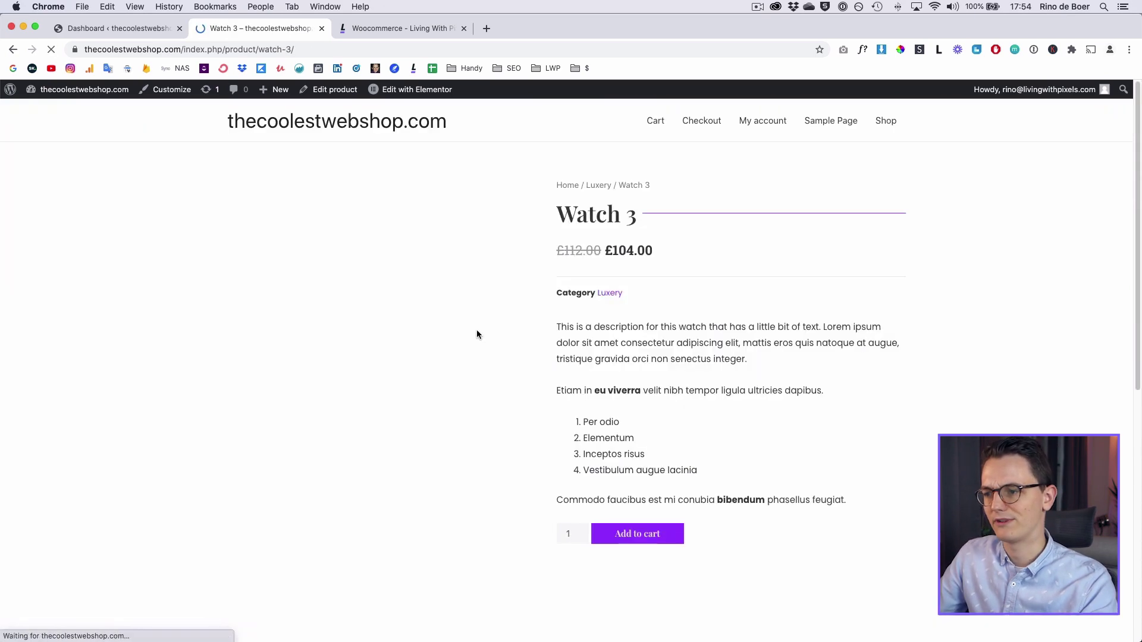
Add three units of Watch 3 to the cart and view the cart
left_click(581, 530)
left_click(581, 531)
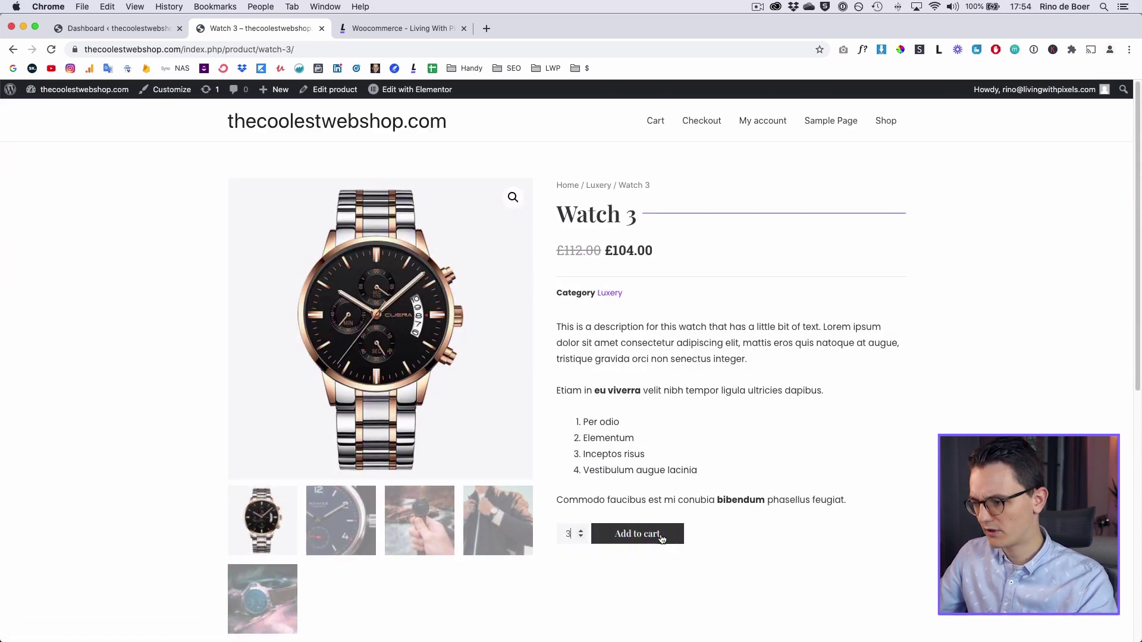
left_click(660, 535)
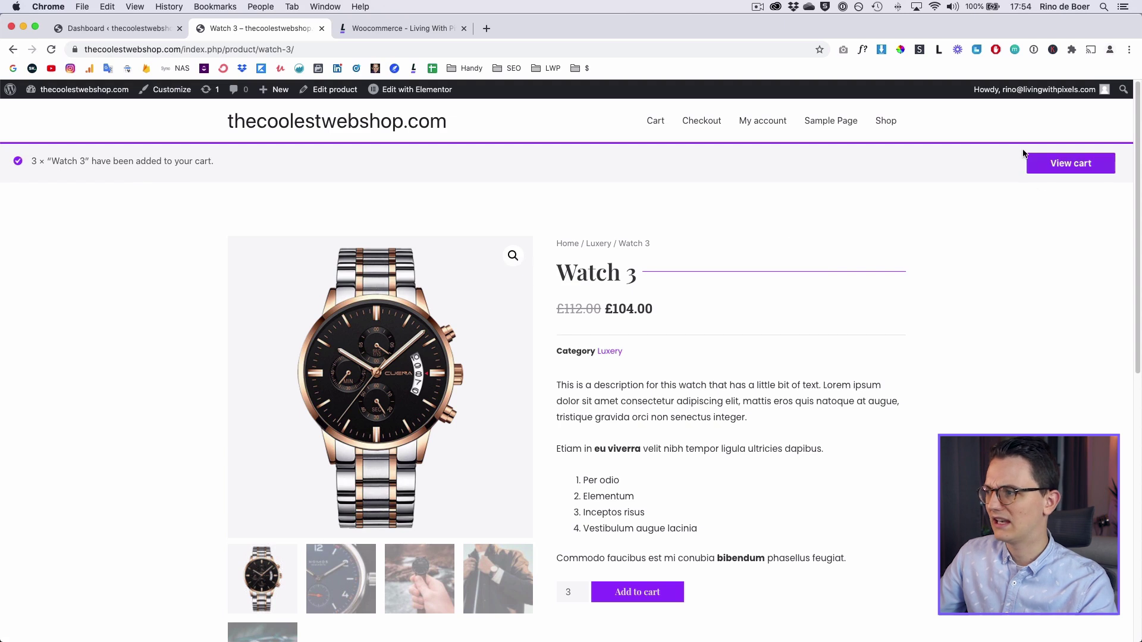
left_click(1065, 163)
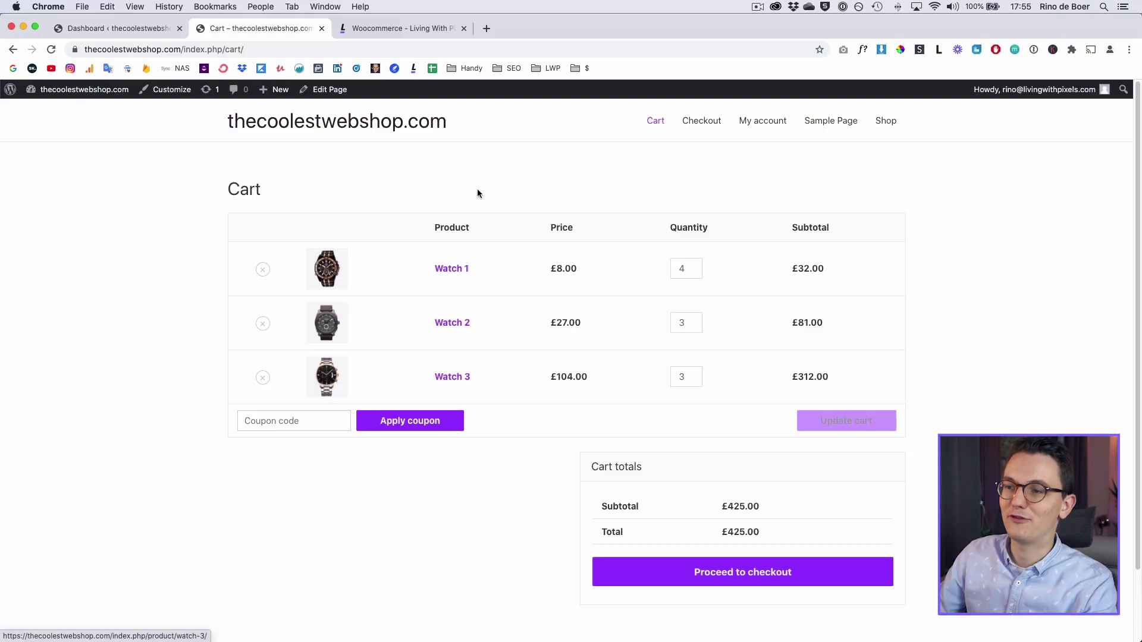
Open woolementor.com in a new browser tab
left_click(489, 26)
type("woolementor.com")
key("Return")
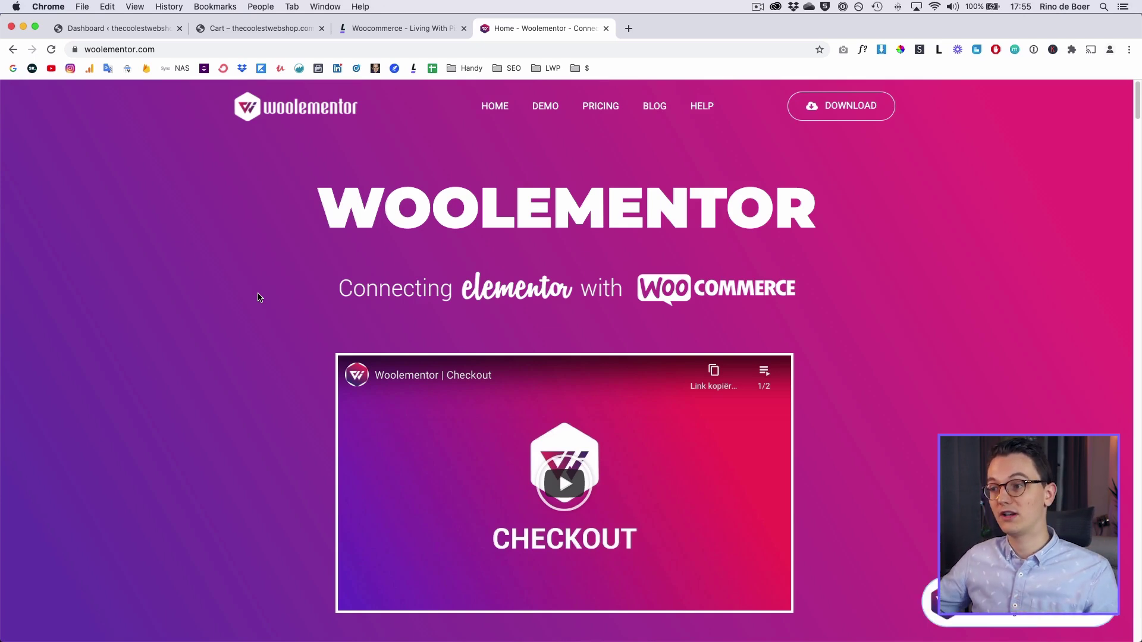
Switch Woolementor's pricing plans to the lifetime license and examine the Agency plan's price
left_click(589, 122)
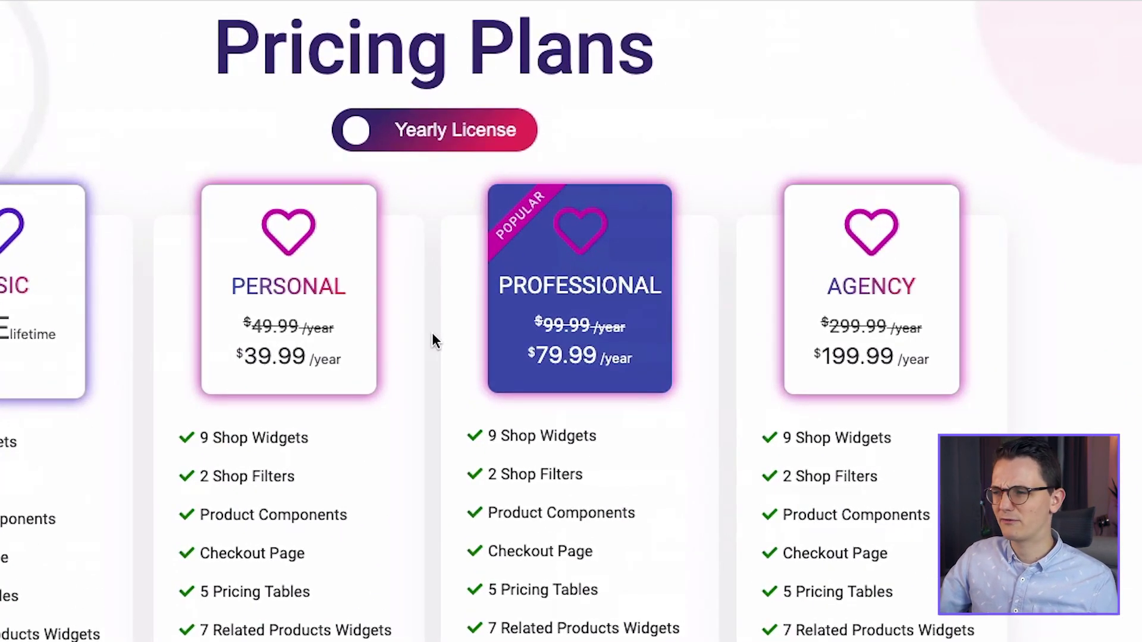
scroll(431, 340, "up", 1)
left_click(452, 161)
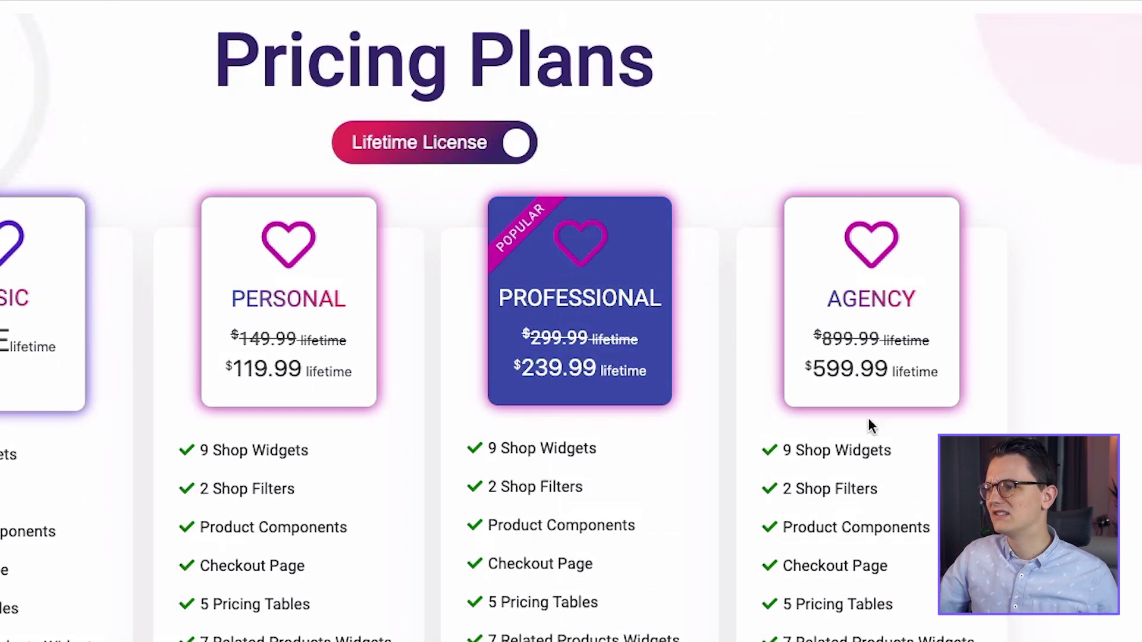
left_click_drag(807, 366, 888, 370)
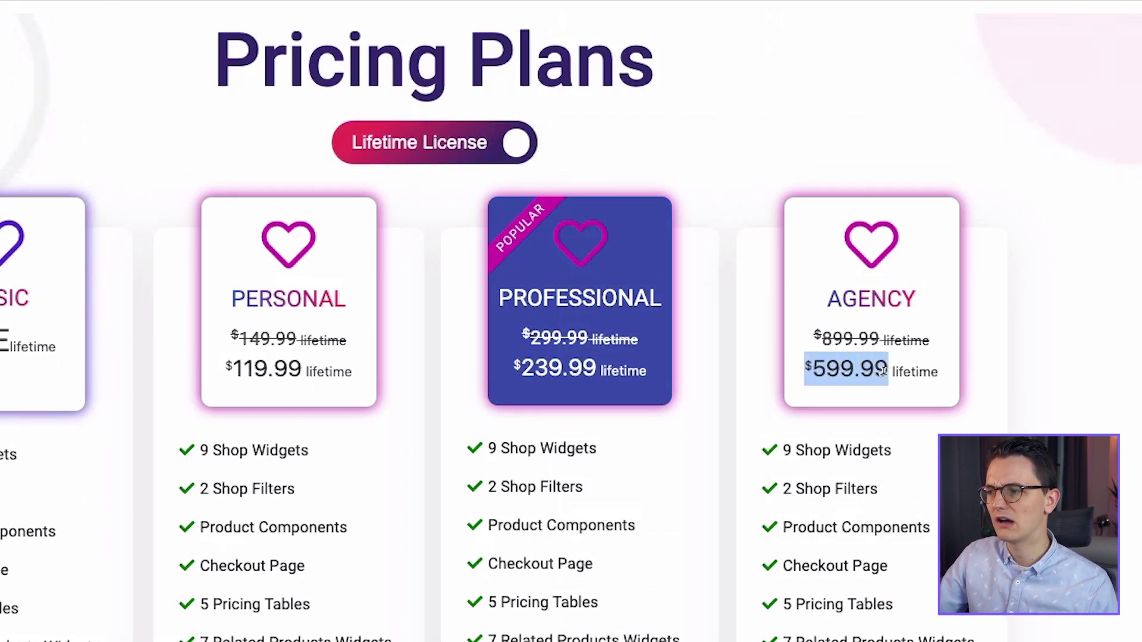
left_click(888, 370)
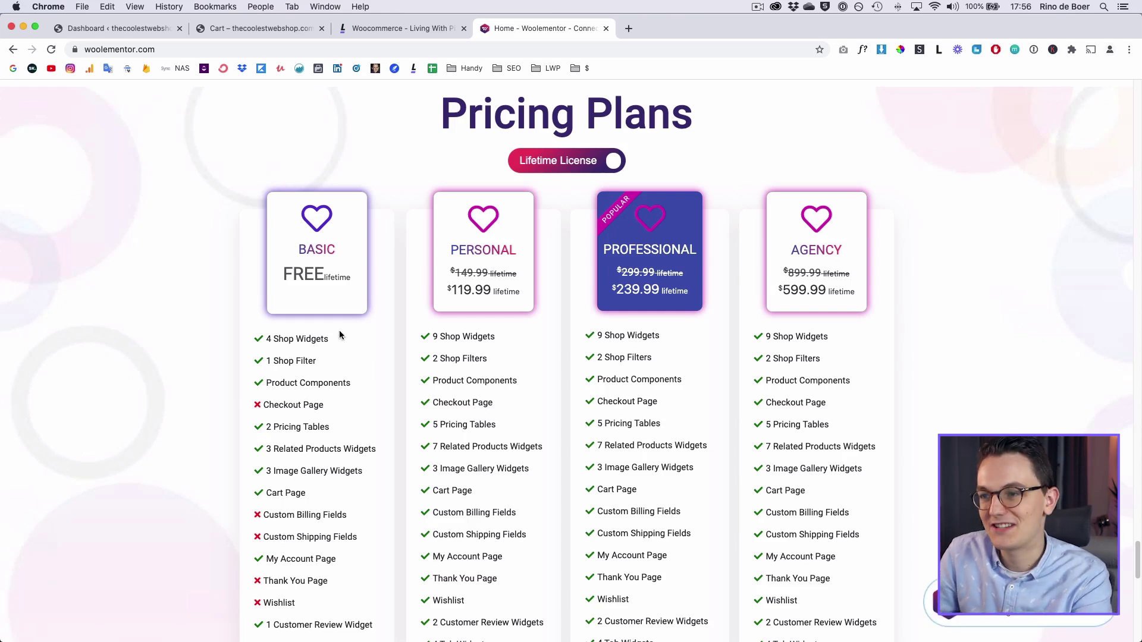
Find the woolementor plugin in the webshop's WordPress admin and install and activate it
left_click(113, 28)
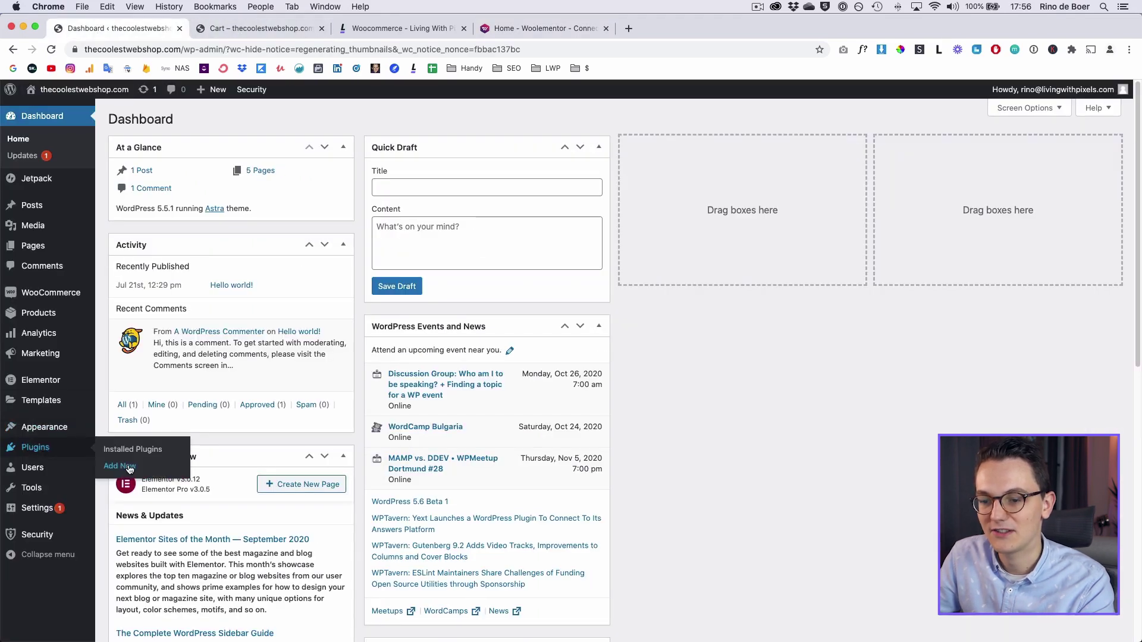
left_click(116, 466)
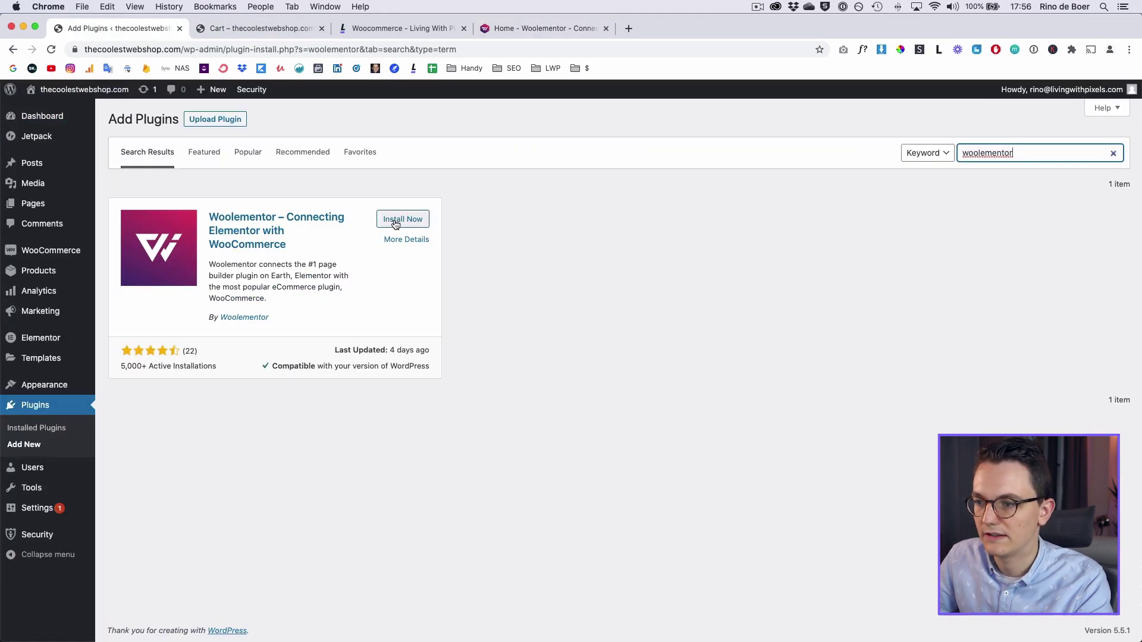
left_click(395, 220)
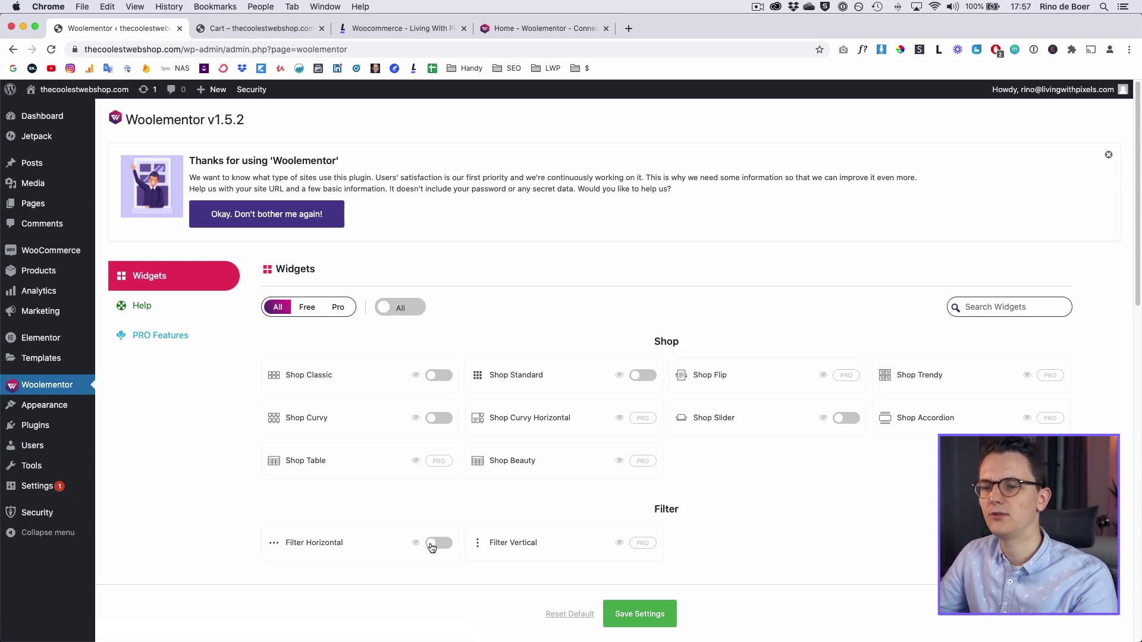
Open the Cart page from the WordPress pages, dismiss the block editor welcome guide, and edit the page with Elementor
left_click(29, 205)
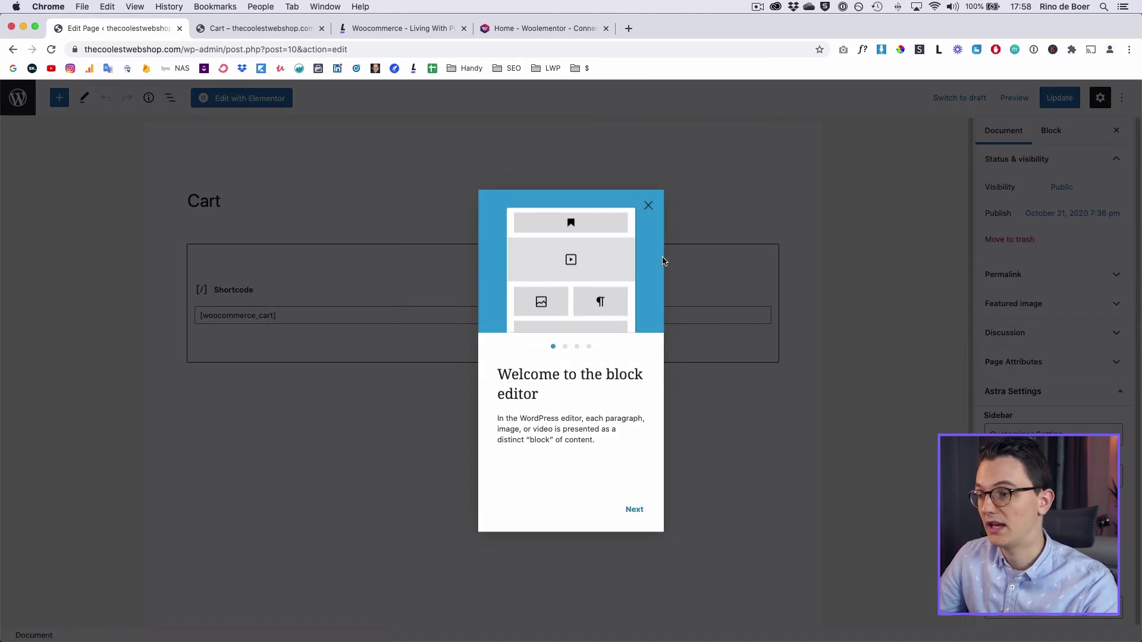
left_click(649, 206)
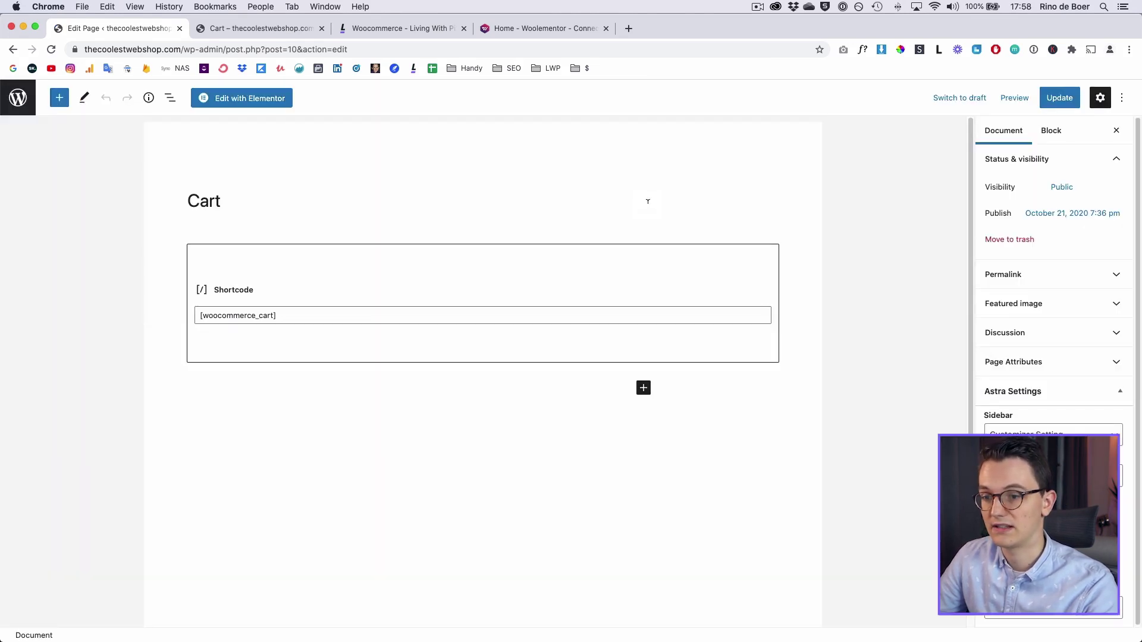
left_click(248, 99)
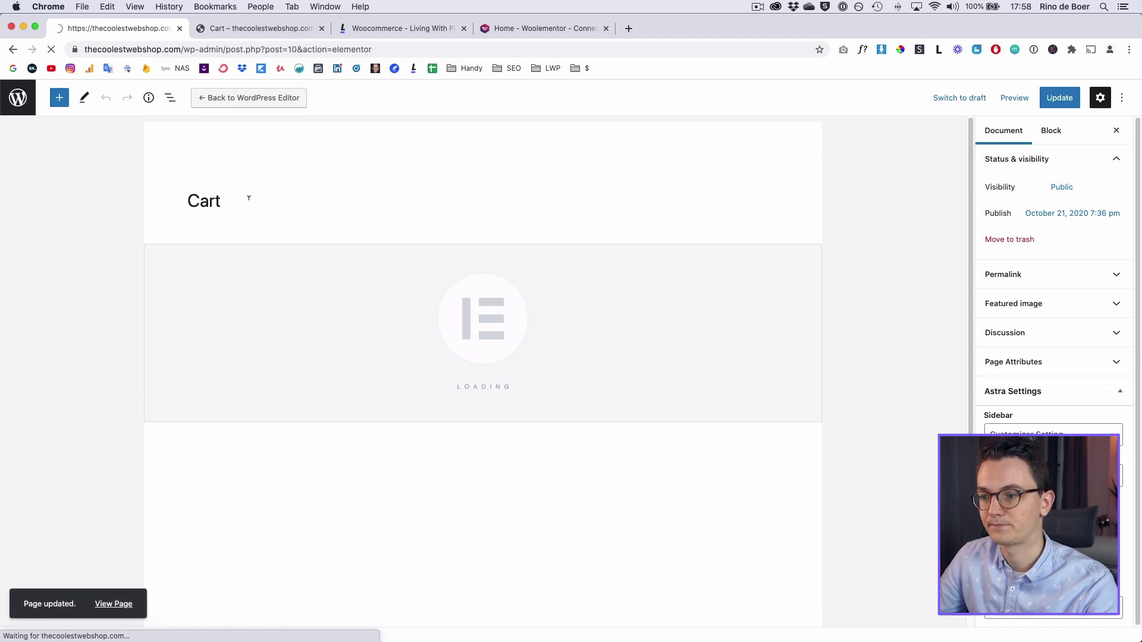
Delete the text editor widget that holds the default WooCommerce cart from the Cart page
scroll(918, 360, "down", 2)
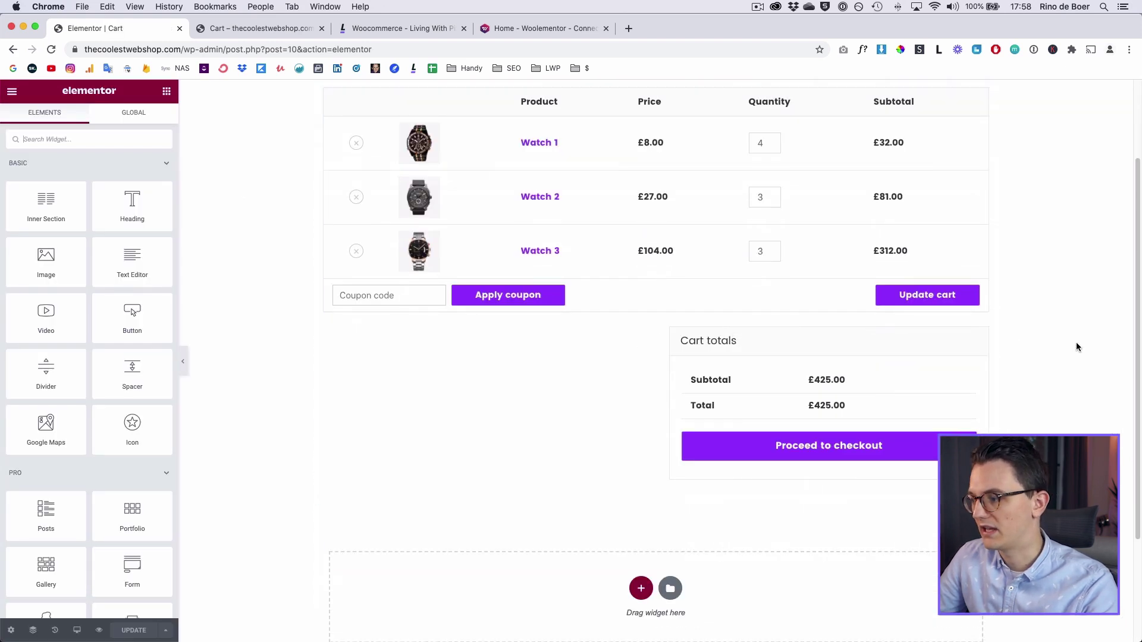
scroll(1076, 347, "up", 2)
scroll(402, 264, "down", 1)
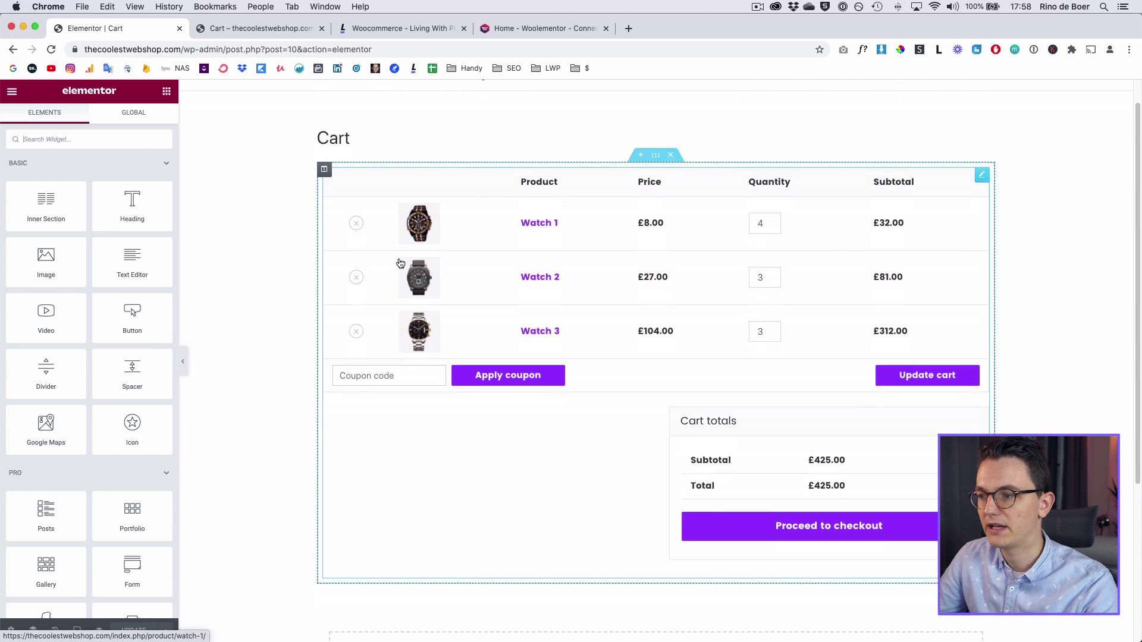
right_click(584, 183)
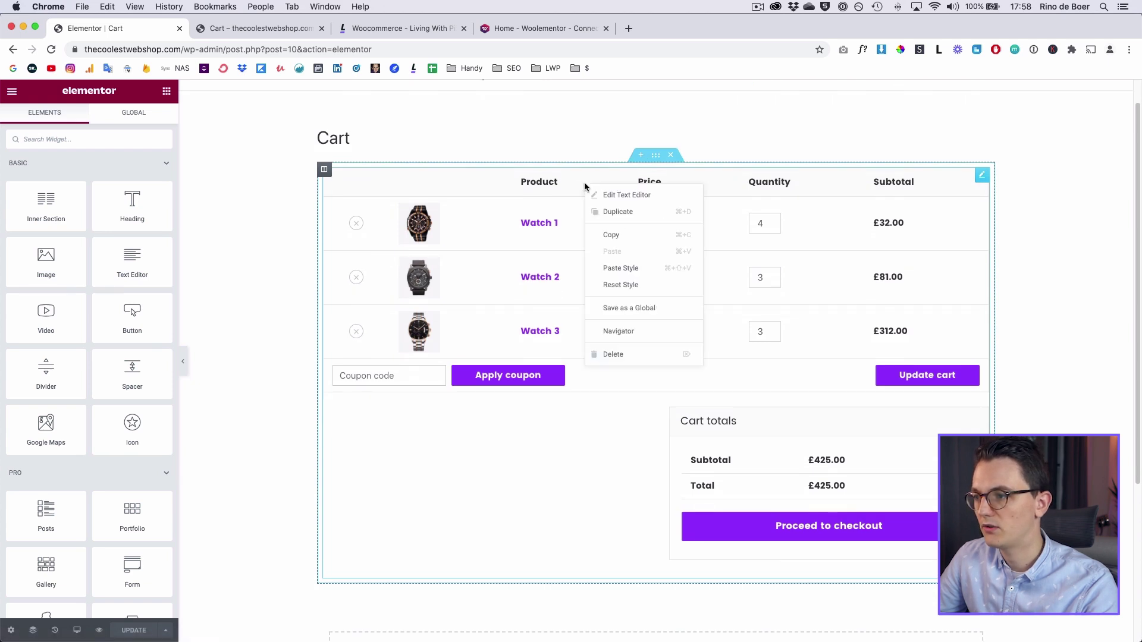
left_click(613, 355)
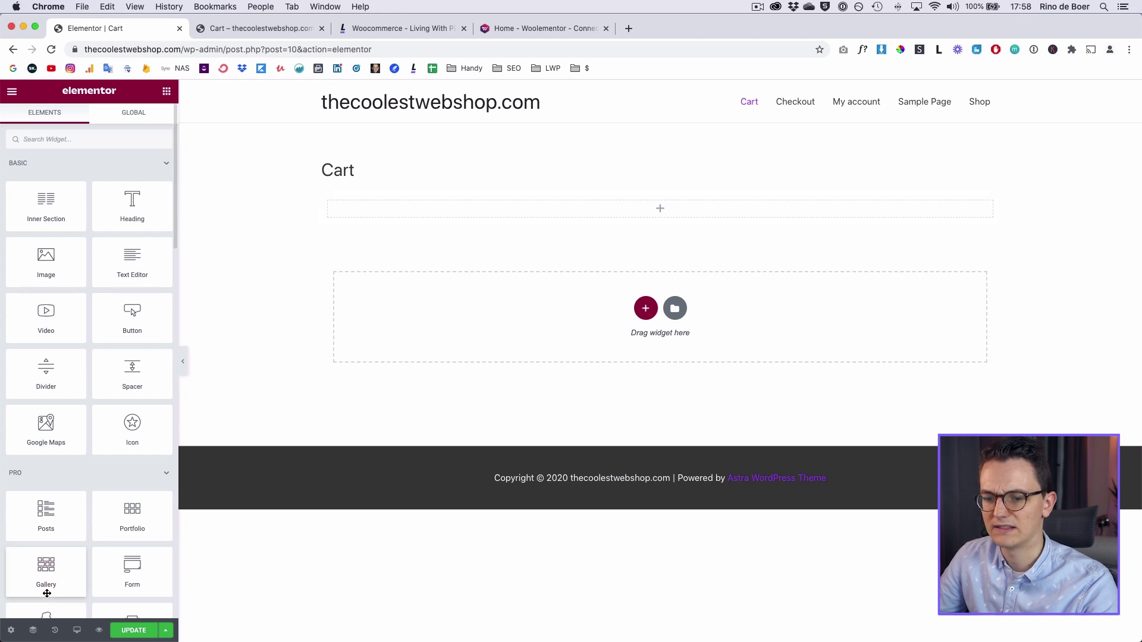
Change the Cart page's layout from Default to one that keeps the site header and footer but omits the page title
left_click(11, 630)
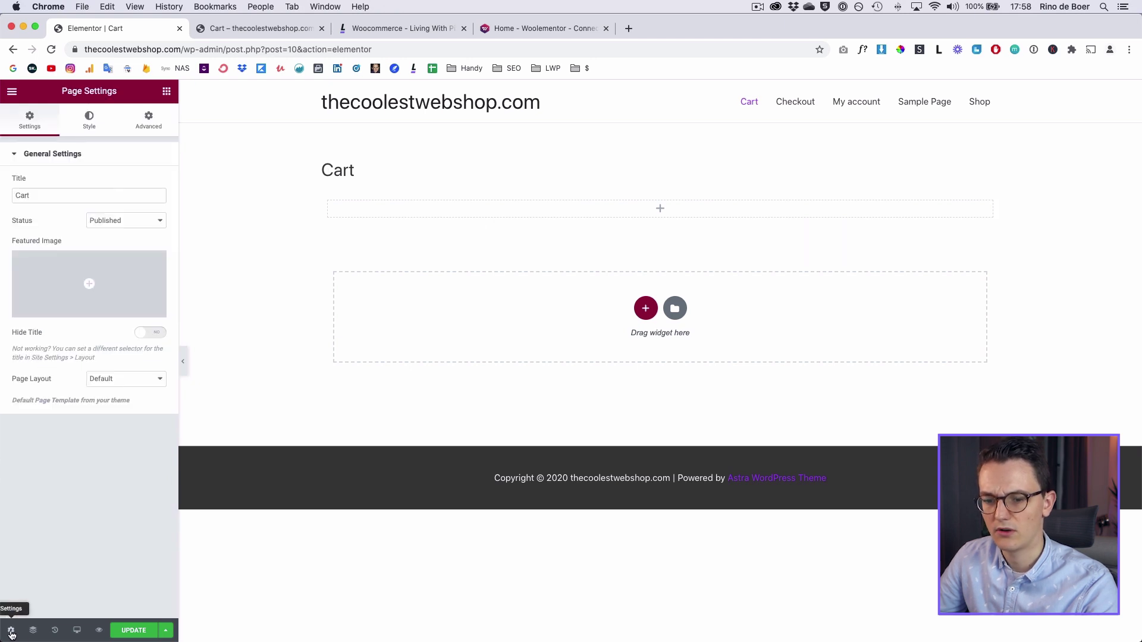
left_click(113, 386)
left_click(124, 399)
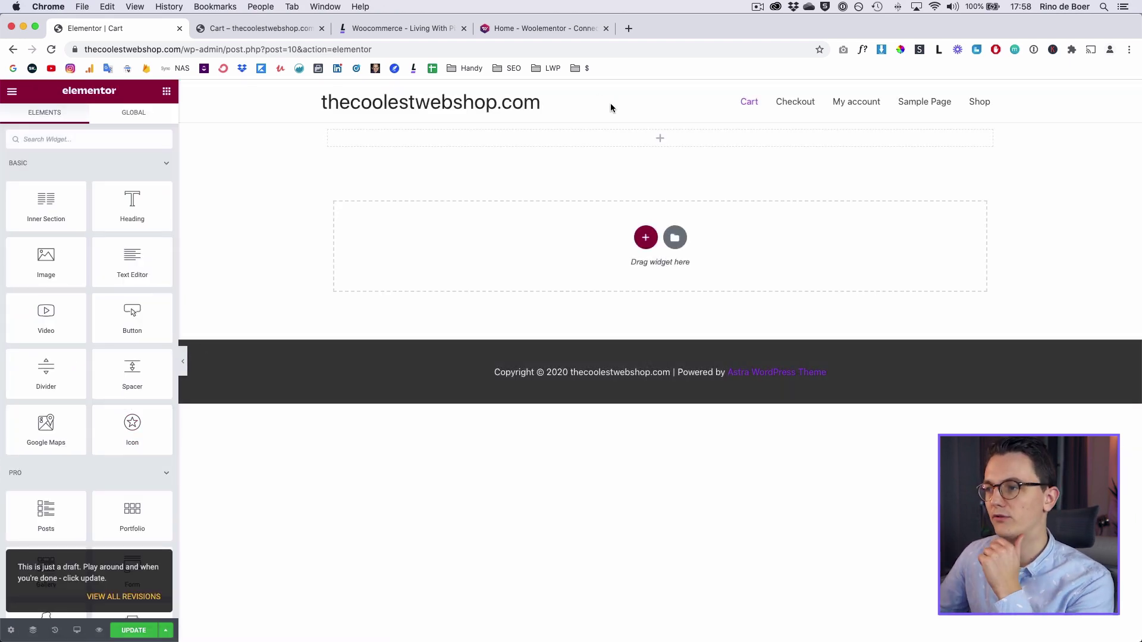
Delete the leftover empty section, add a new single-column section, and enable Stretch Section for it
left_click(675, 117)
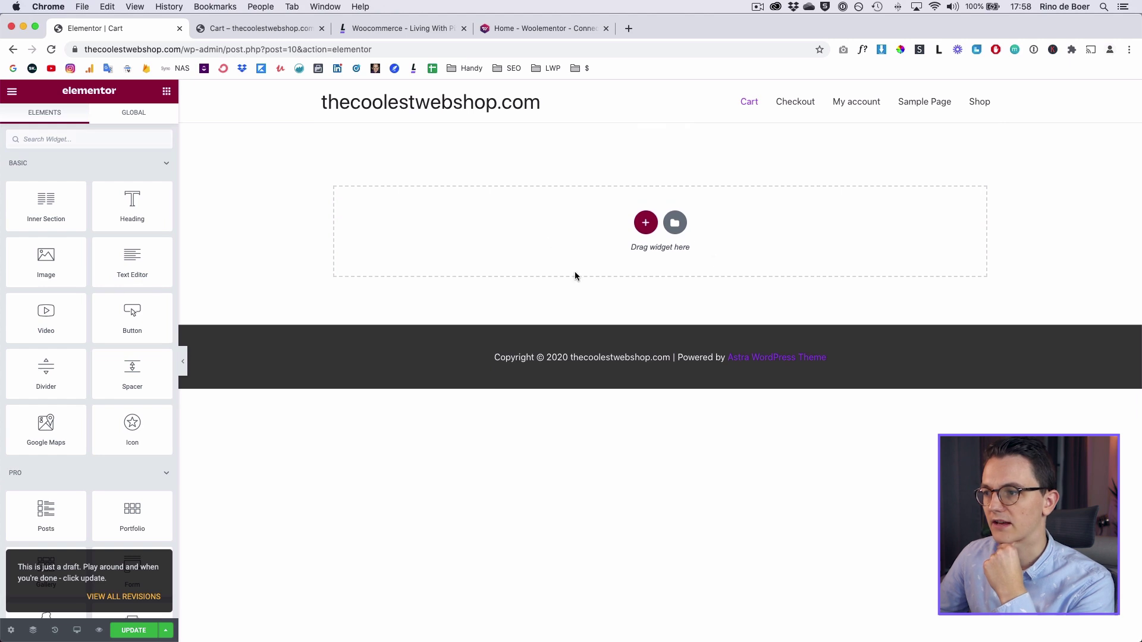
left_click(646, 223)
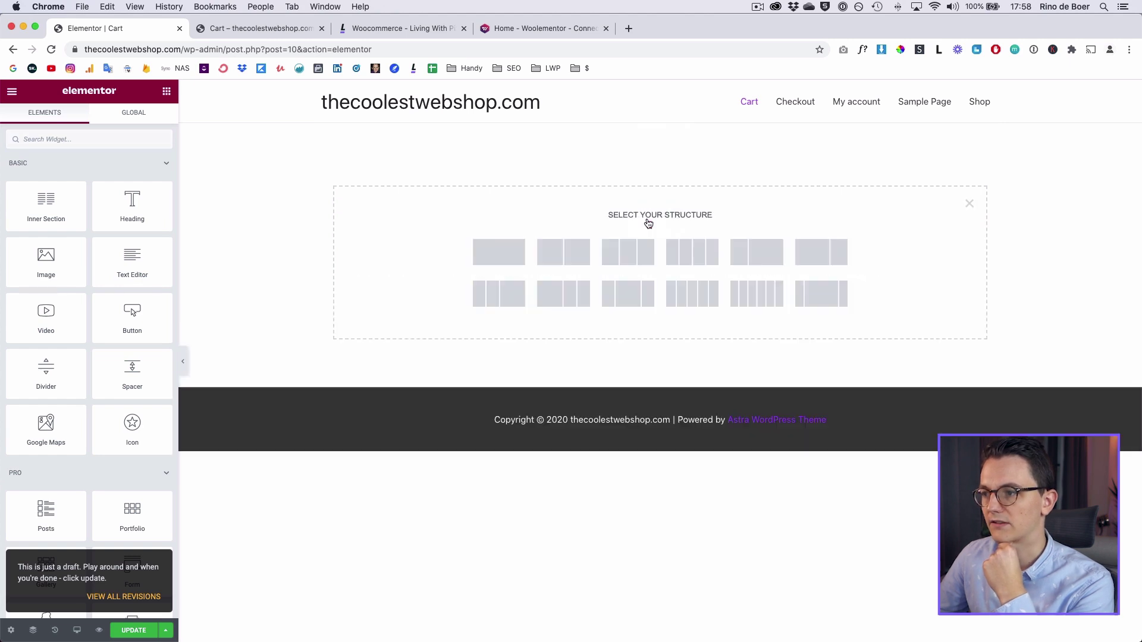
left_click(504, 252)
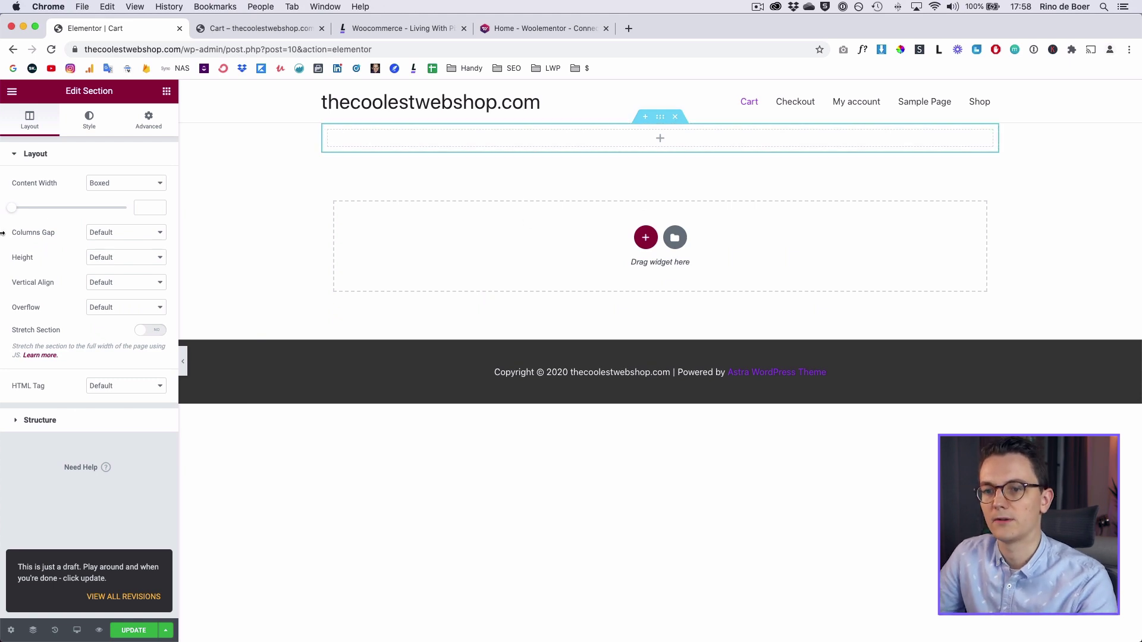
left_click(150, 331)
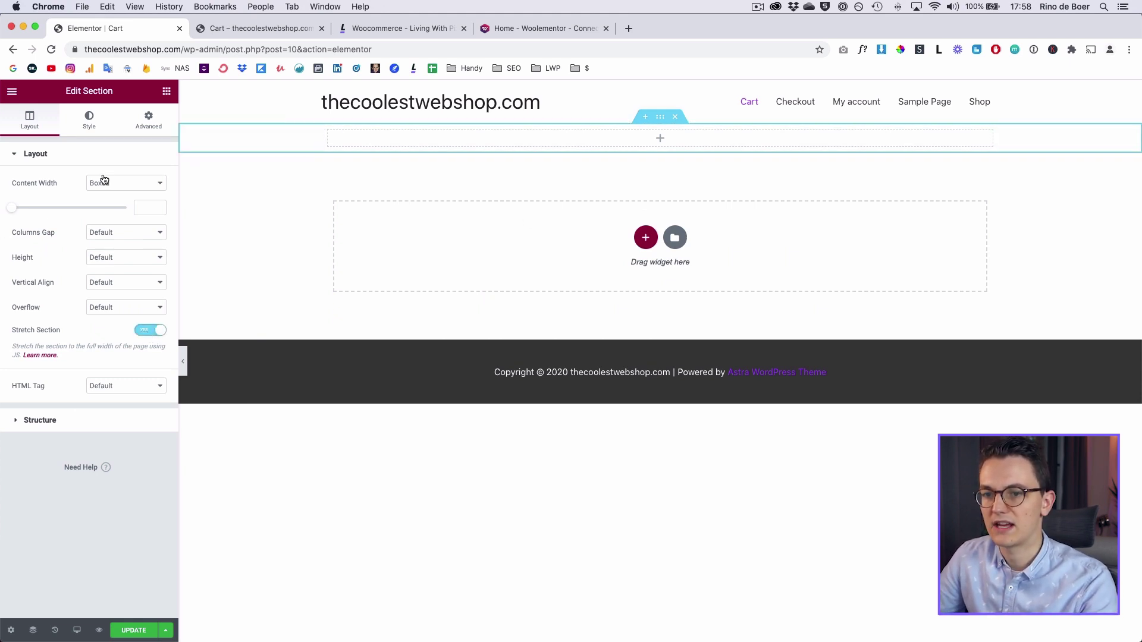
Set the new section's top and bottom padding to 60 px each
left_click(149, 127)
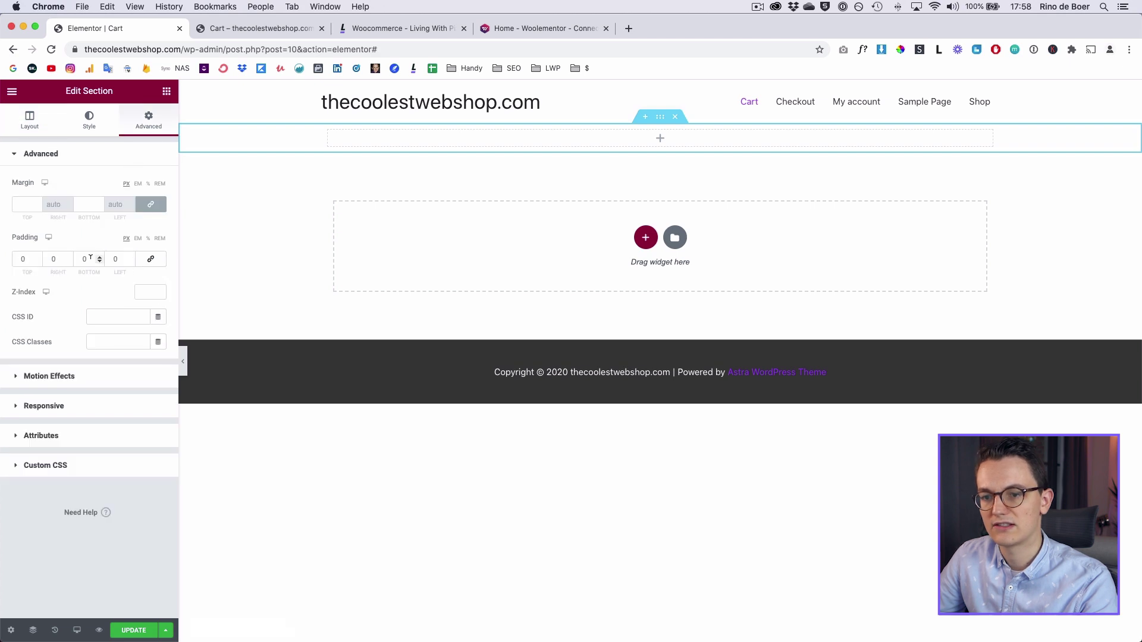
left_click(84, 257)
type("6")
left_click(19, 258)
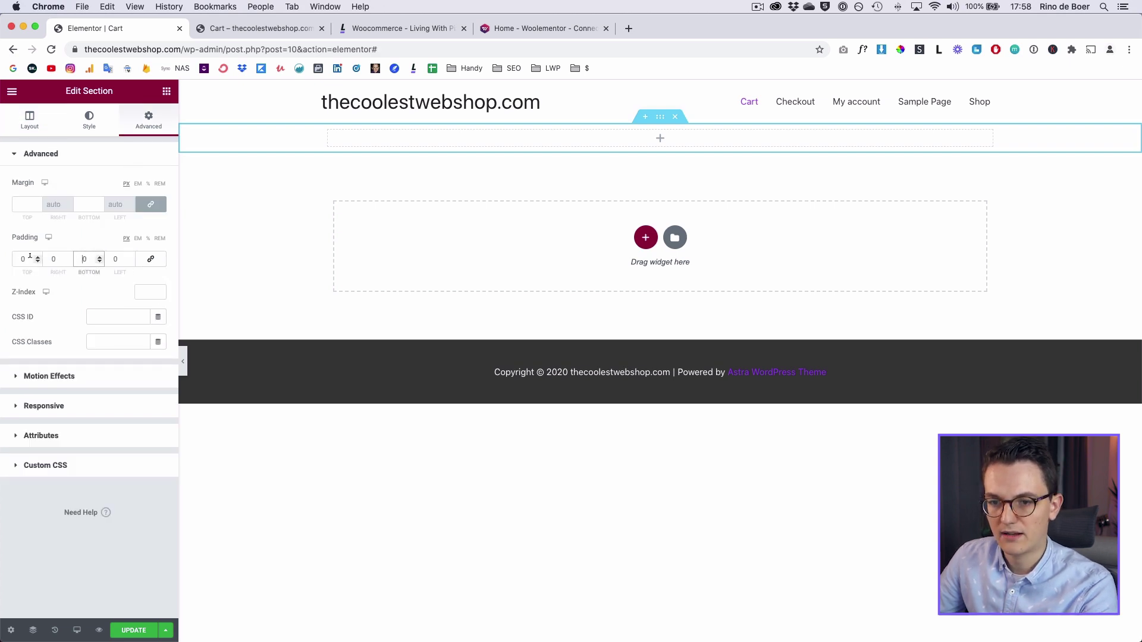
type("6")
Look for Woolementor widgets in the widget list, and enable all free widgets in the Woolementor settings and save them
left_click(166, 91)
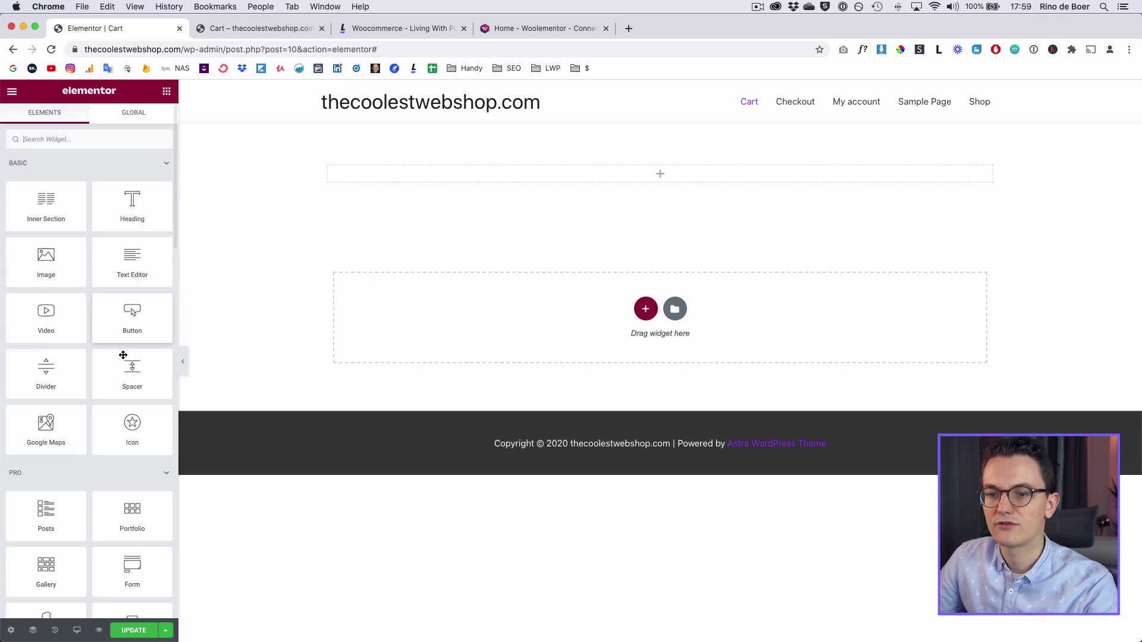
scroll(124, 332, "down", 10)
scroll(123, 335, "down", 8)
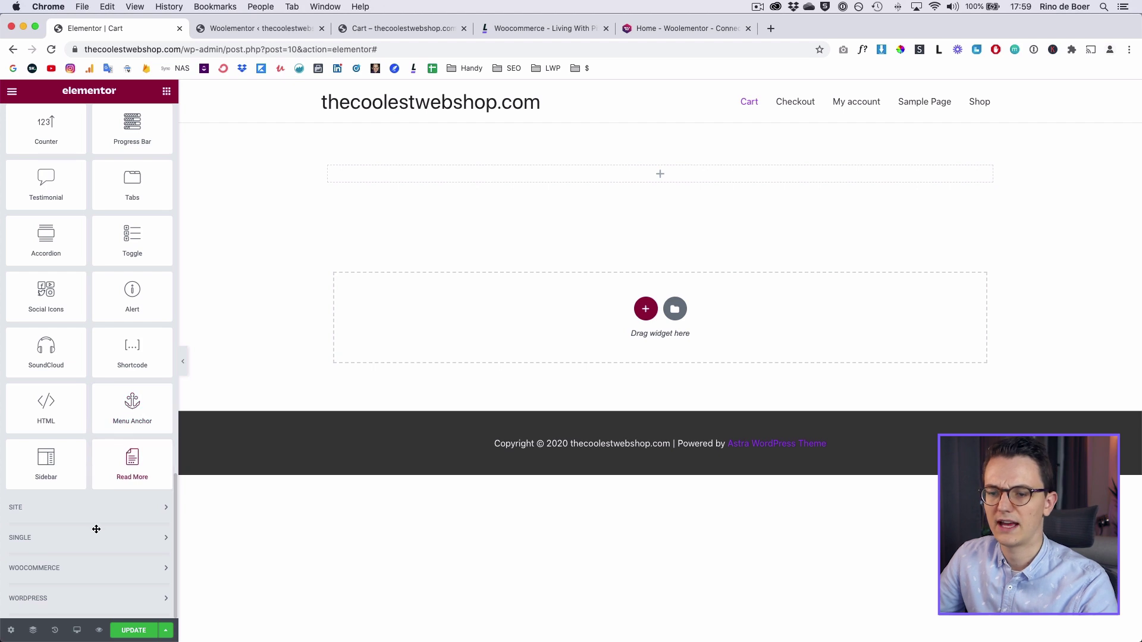
key("ctrl+Tab")
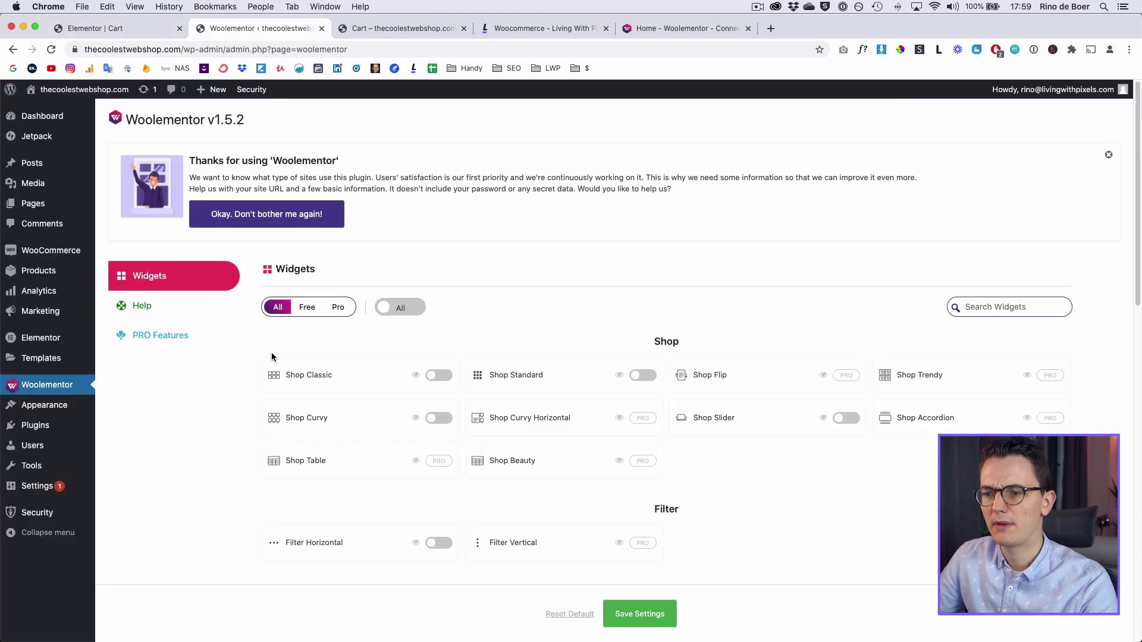
left_click(307, 307)
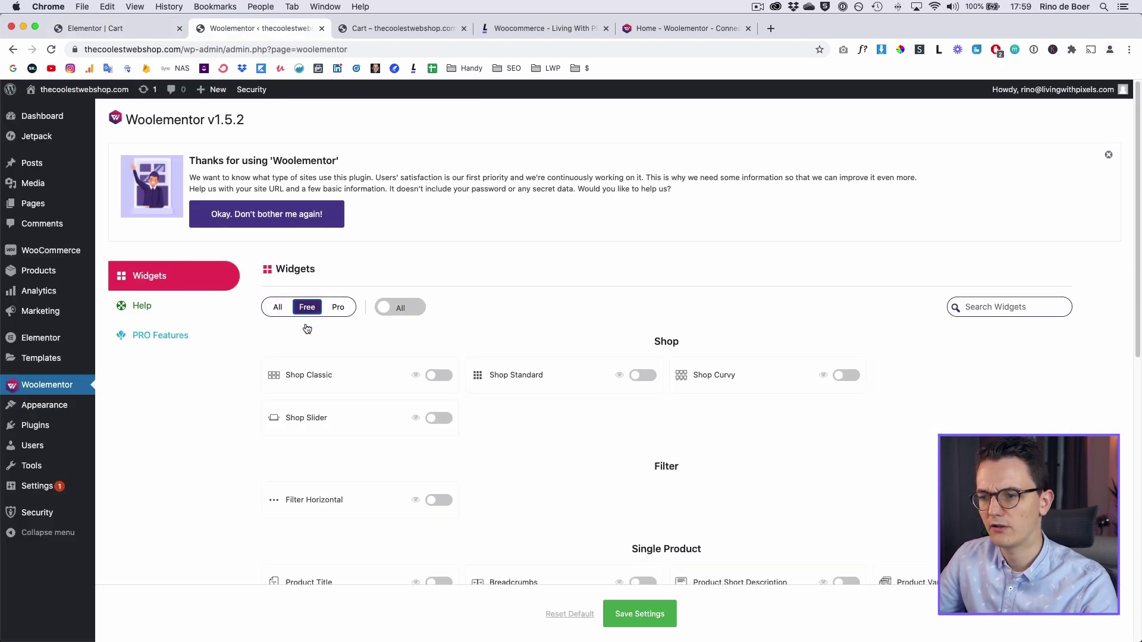
left_click(402, 308)
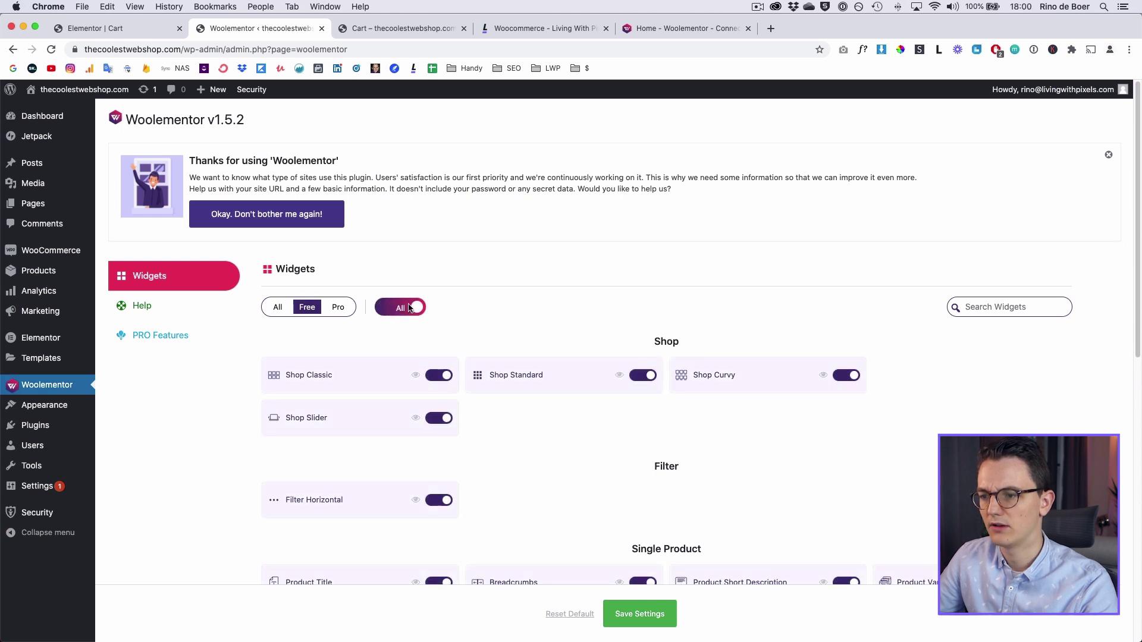
left_click(659, 622)
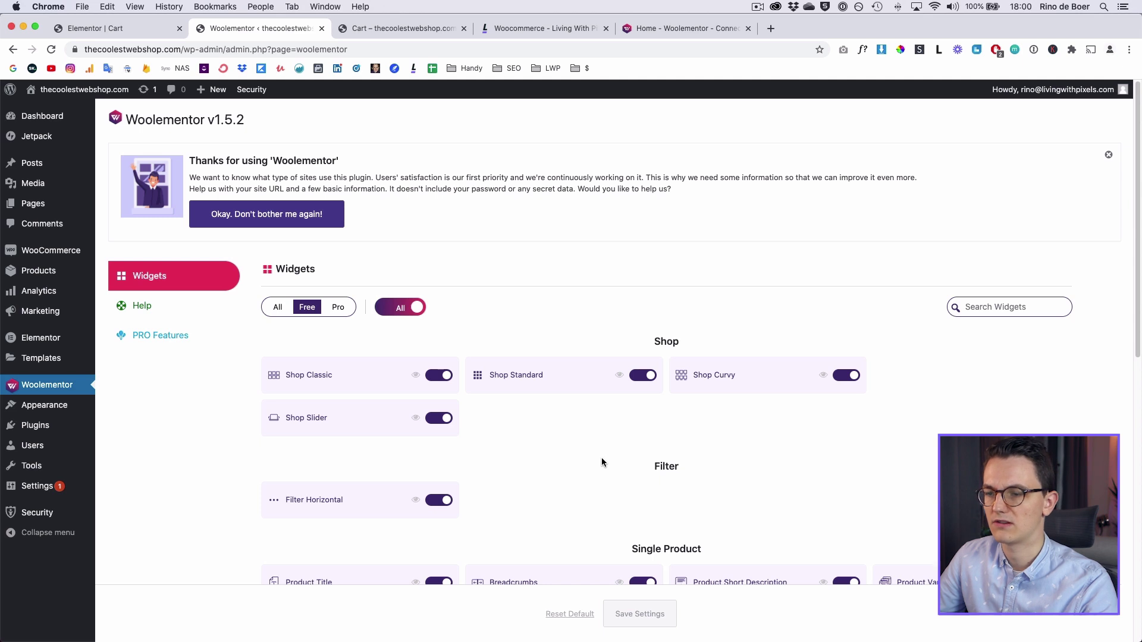
Return to the Cart page in Elementor, save it, and reload the editor to load the enabled widgets
left_click(101, 28)
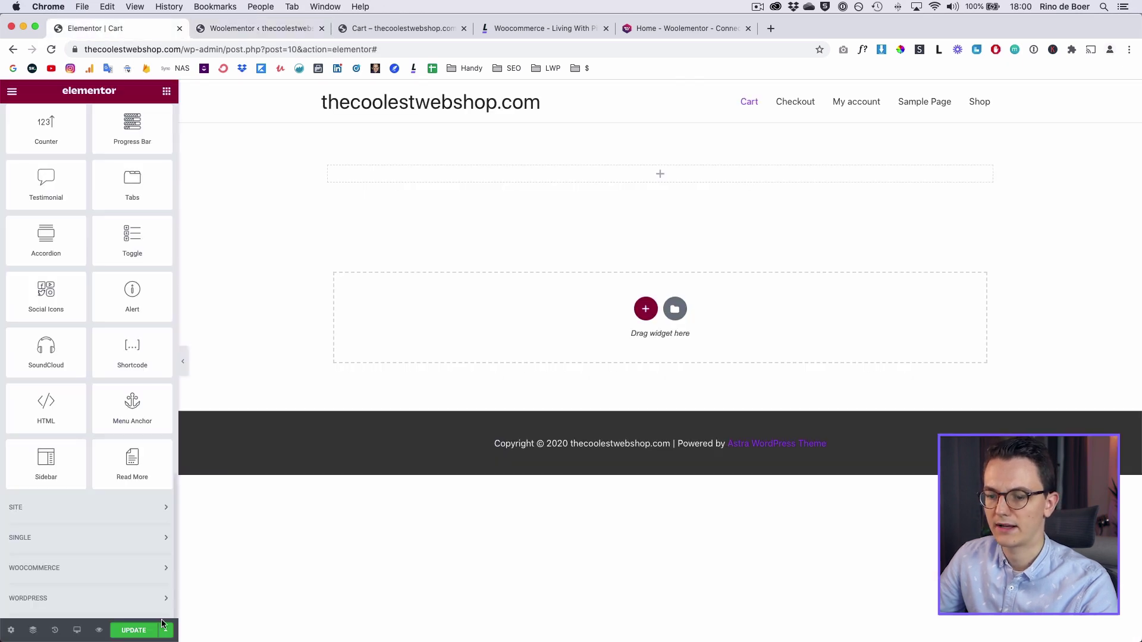
key("super+s")
key("super+r")
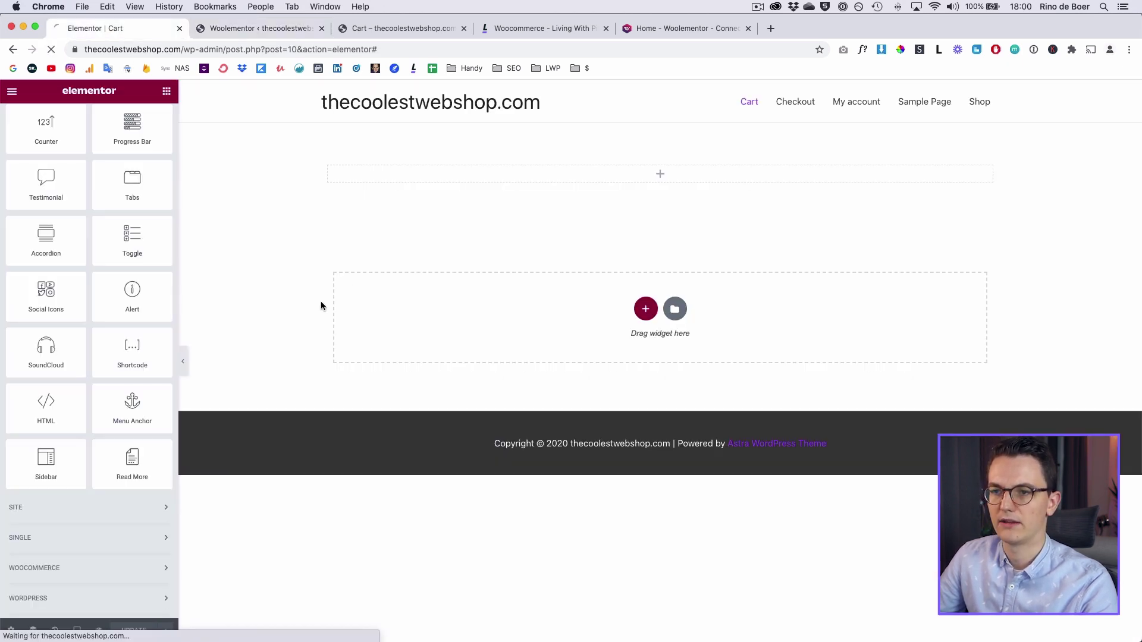
Add the Woolementor Cart Items widget to the empty section on the Cart page
scroll(84, 484, "down", 10)
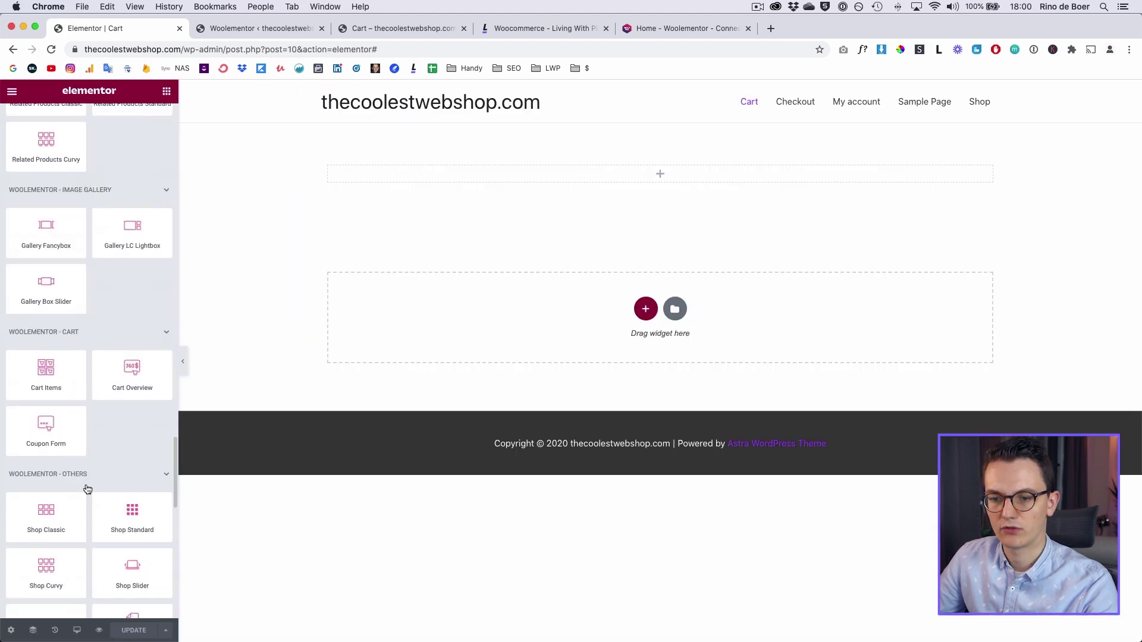
scroll(86, 486, "up", 3)
scroll(87, 486, "up", 3)
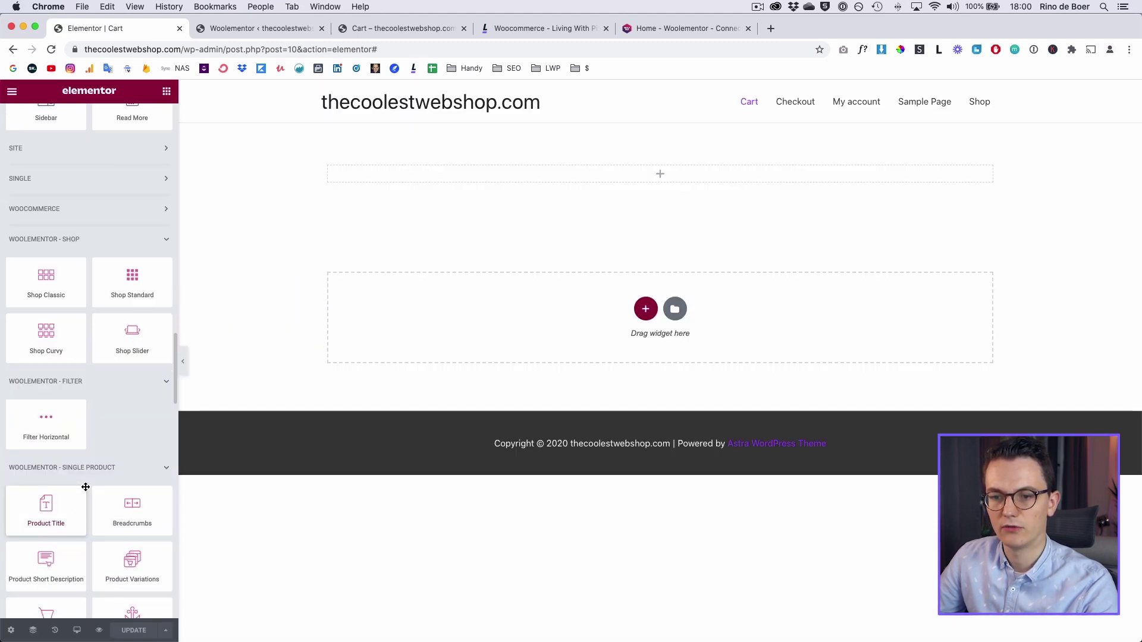
scroll(85, 488, "down", 12)
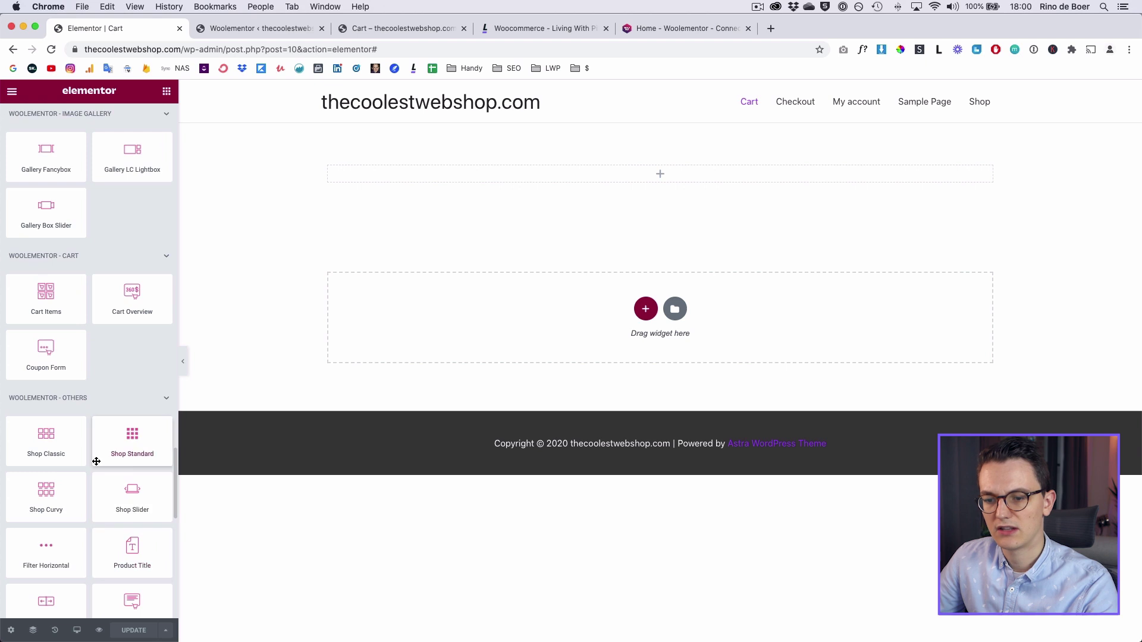
scroll(110, 510, "down", 1)
scroll(81, 387, "up", 1)
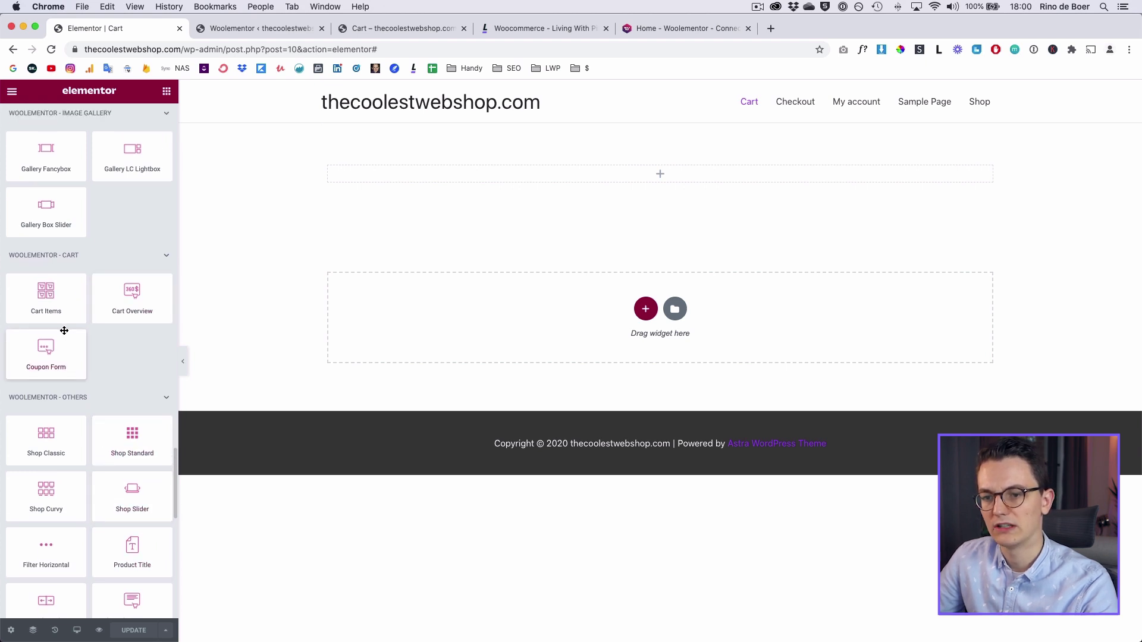
left_click_drag(44, 297, 474, 179)
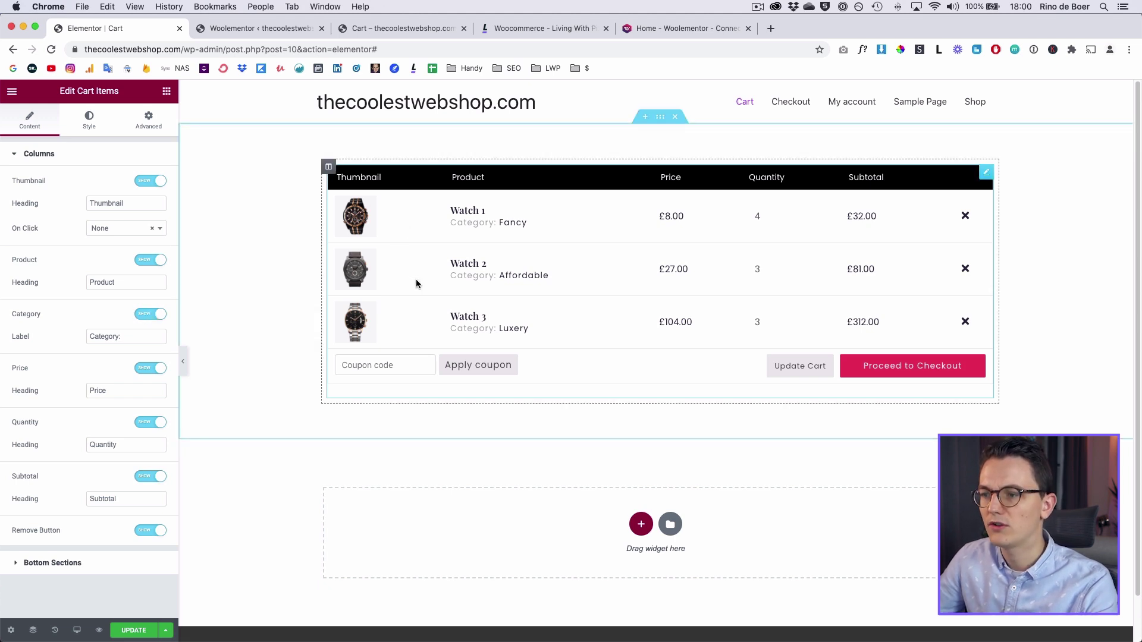
Hide the product category in the Cart Items widget
left_click(144, 316)
left_click(145, 315)
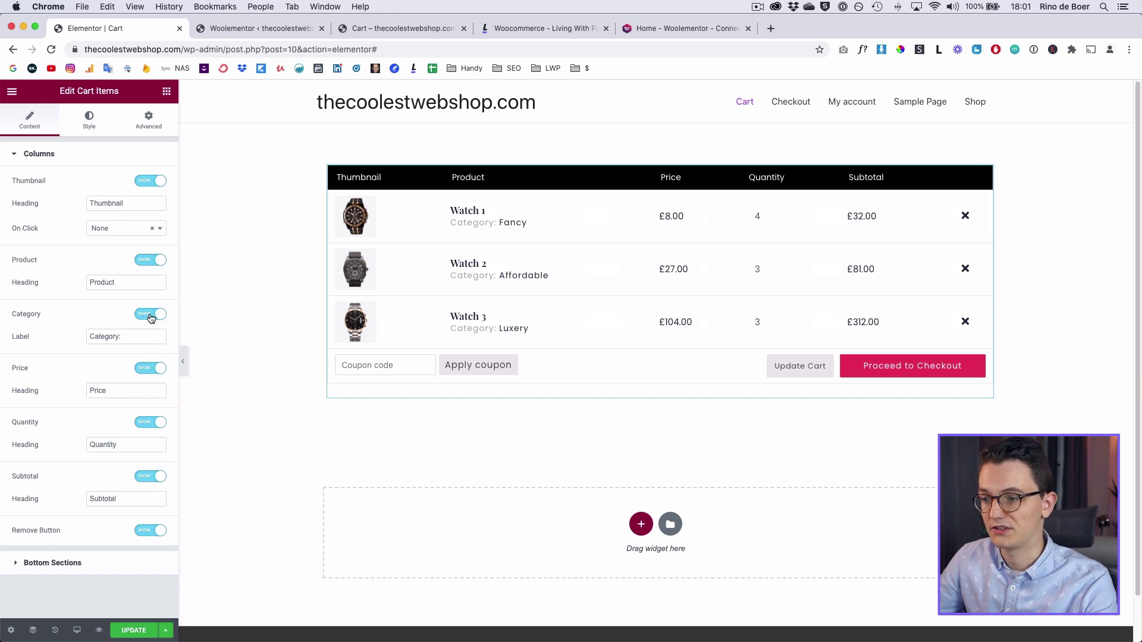
left_click(151, 318)
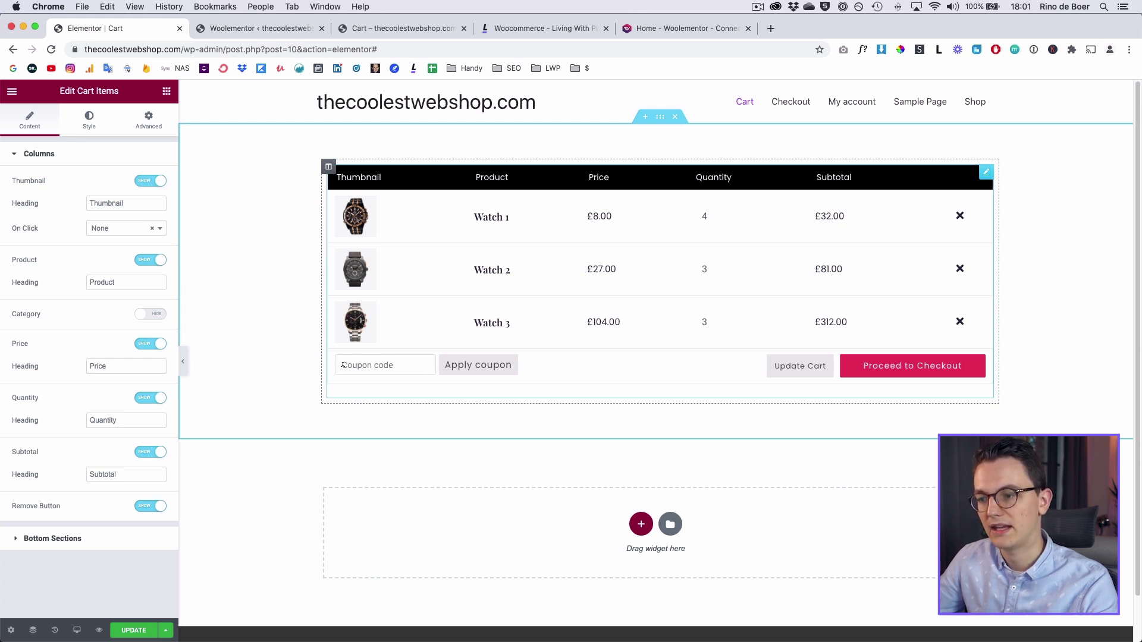
Try out the Woolementor Coupon Form widget below the cart items, check its style options, and delete it
left_click(166, 91)
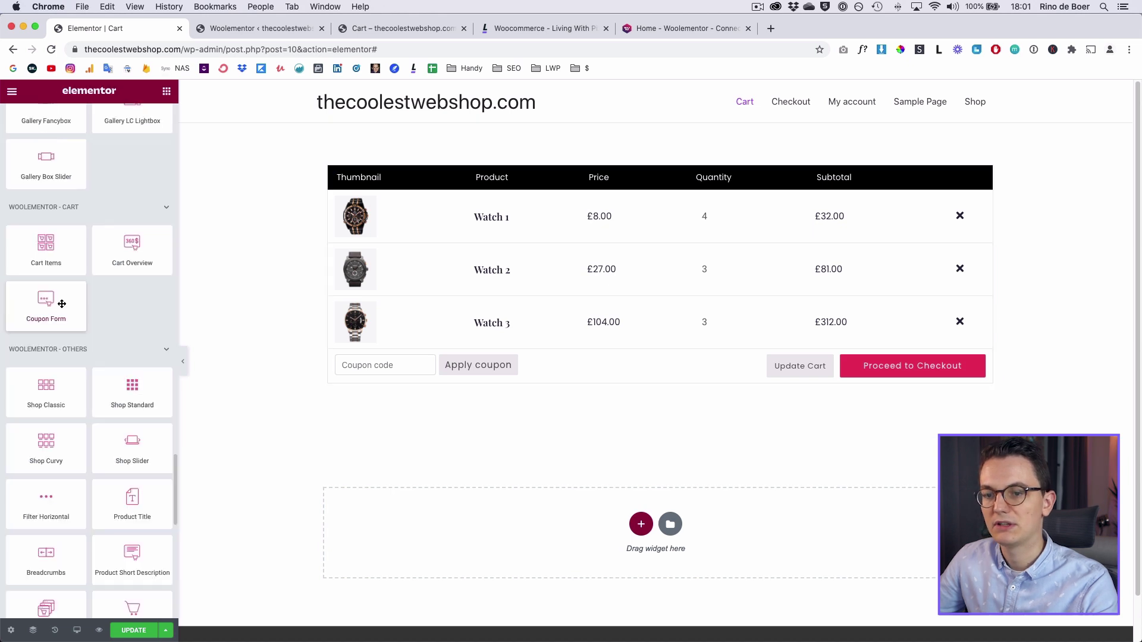
left_click_drag(36, 302, 464, 372)
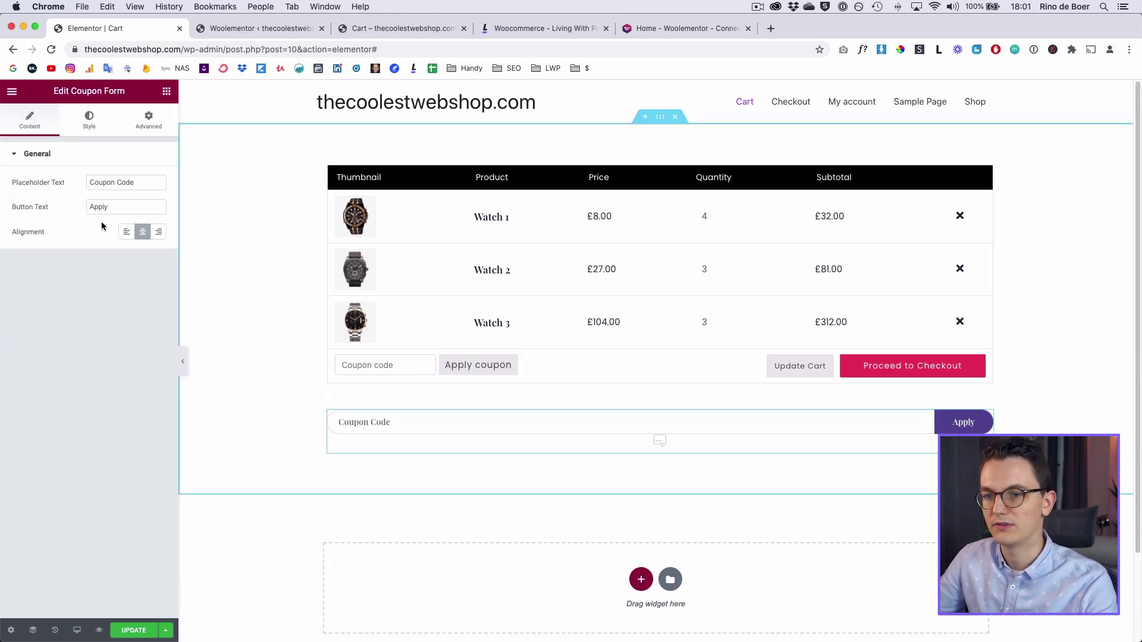
left_click(90, 119)
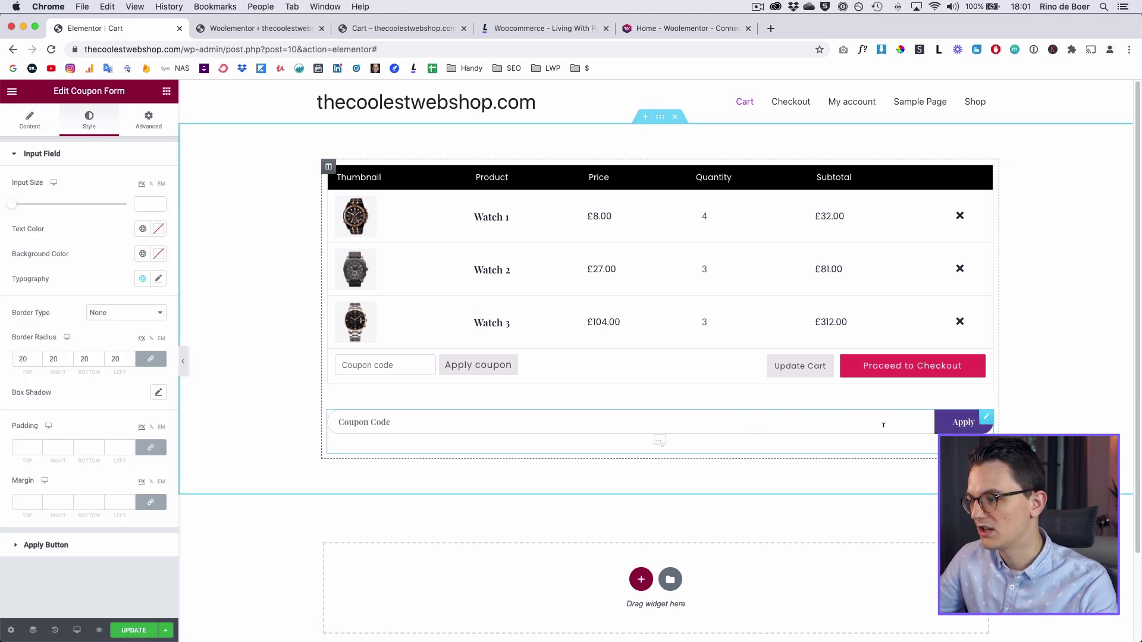
key("Delete")
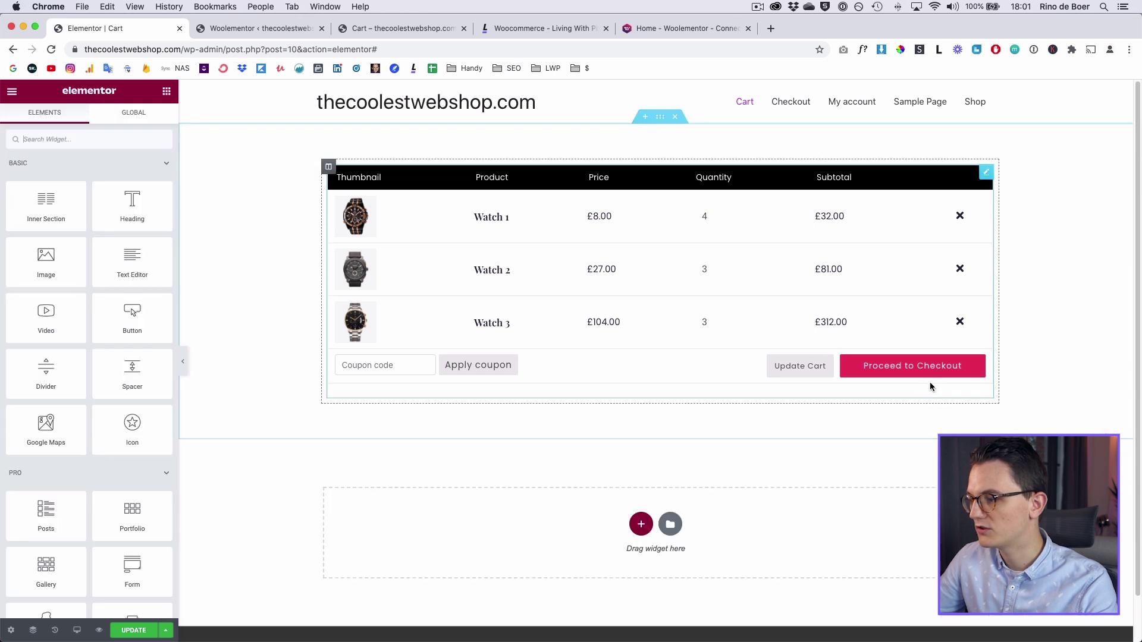
Hide the Proceed to Checkout button in the Bottom Sections settings of the Cart Items widget
left_click(375, 332)
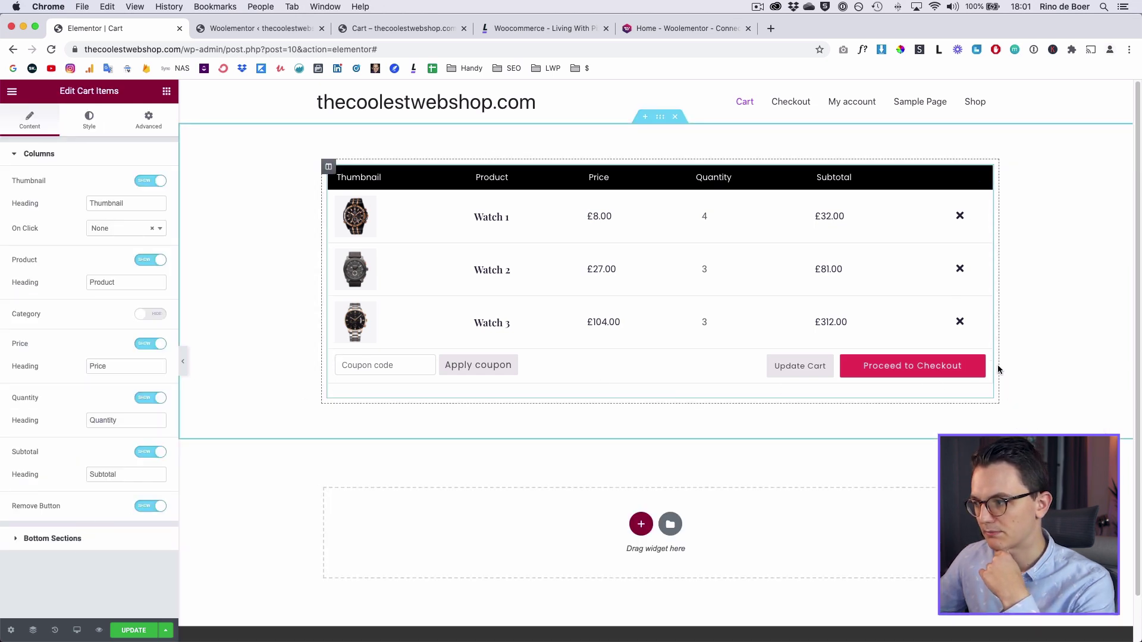
left_click(107, 540)
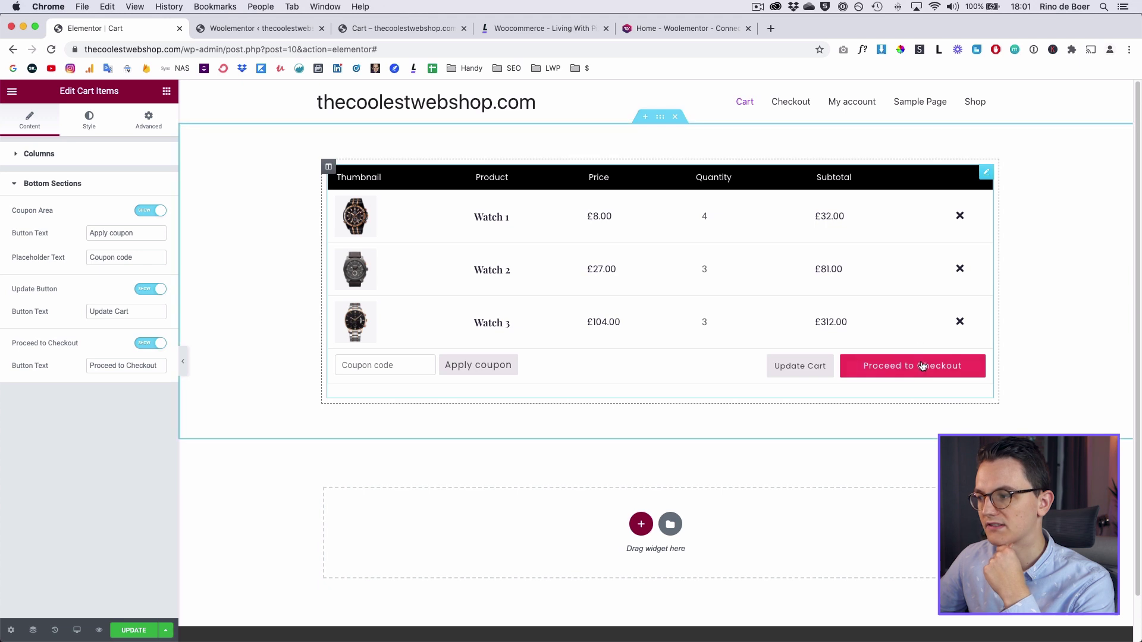
left_click(148, 345)
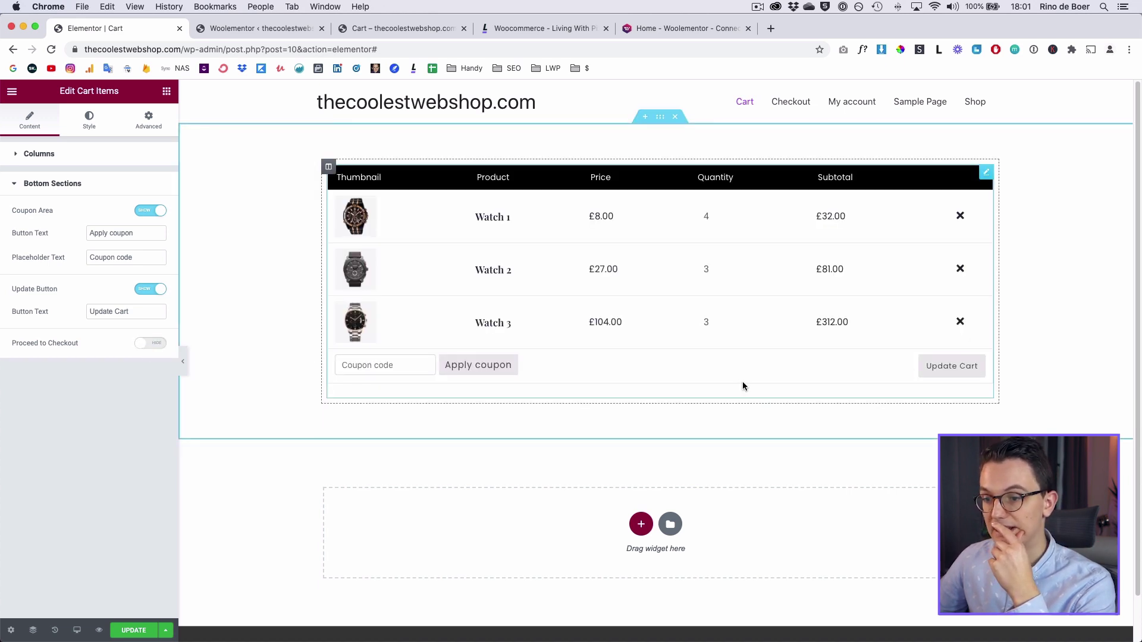
Add the Woolementor Cart Overview widget directly below the cart items and review the cart totals
left_click(167, 91)
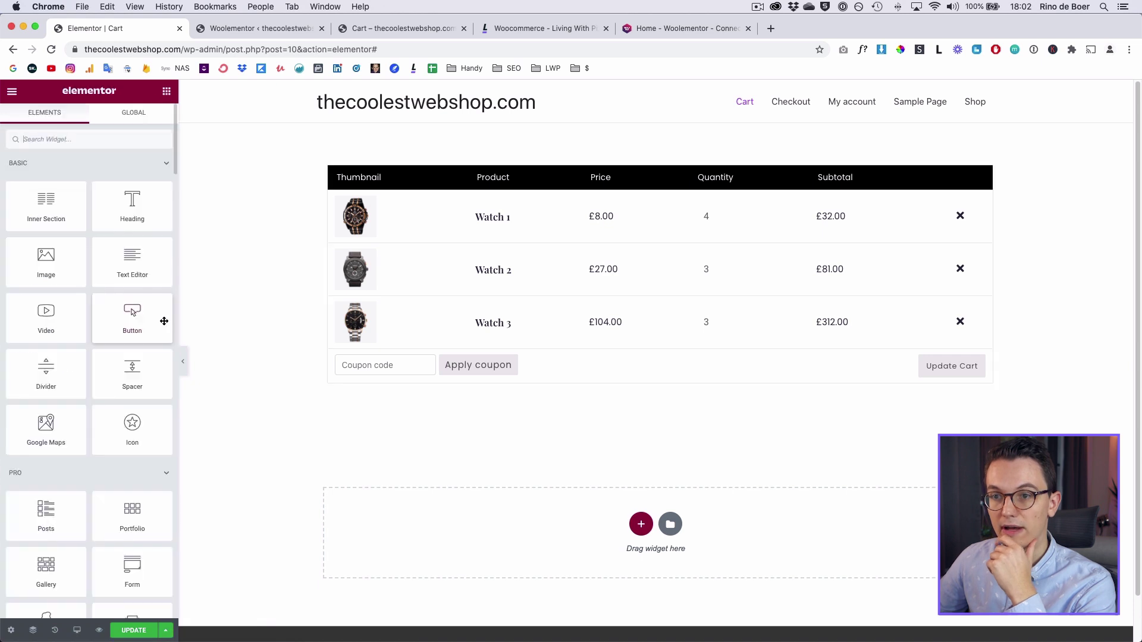
scroll(159, 320, "down", 10)
scroll(159, 320, "up", 7)
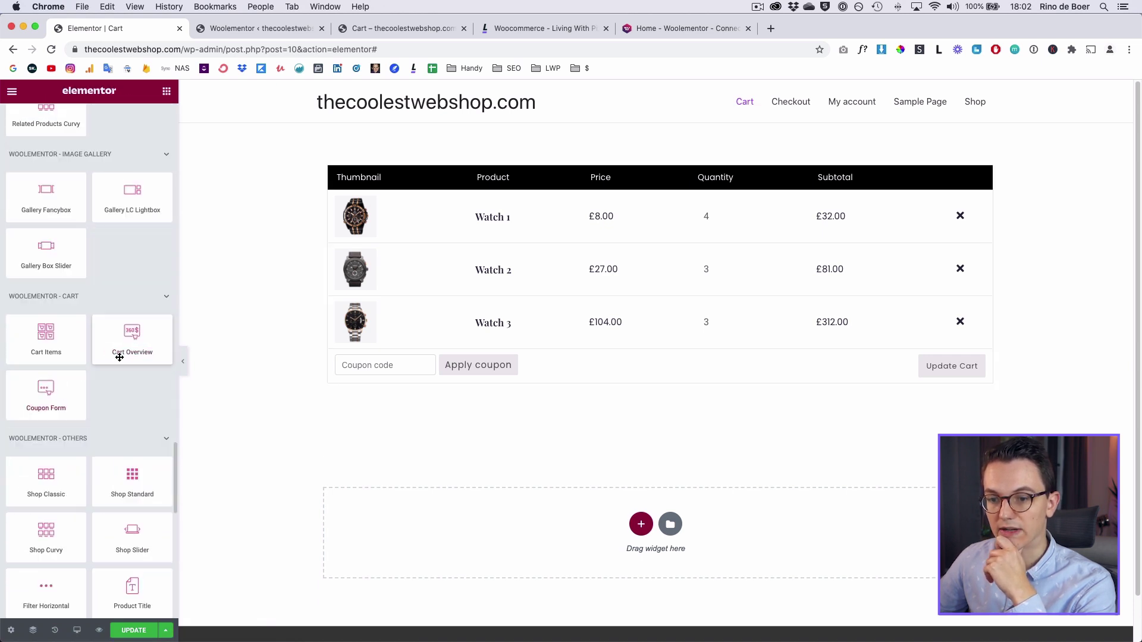
left_click_drag(153, 342, 678, 367)
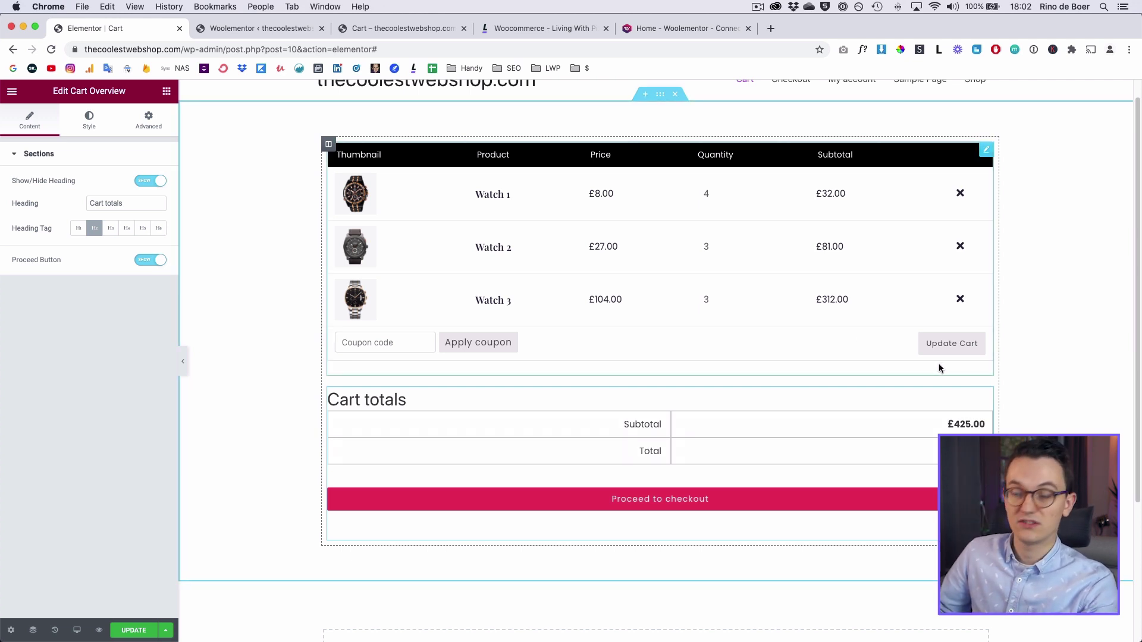
scroll(428, 565, "down", 5)
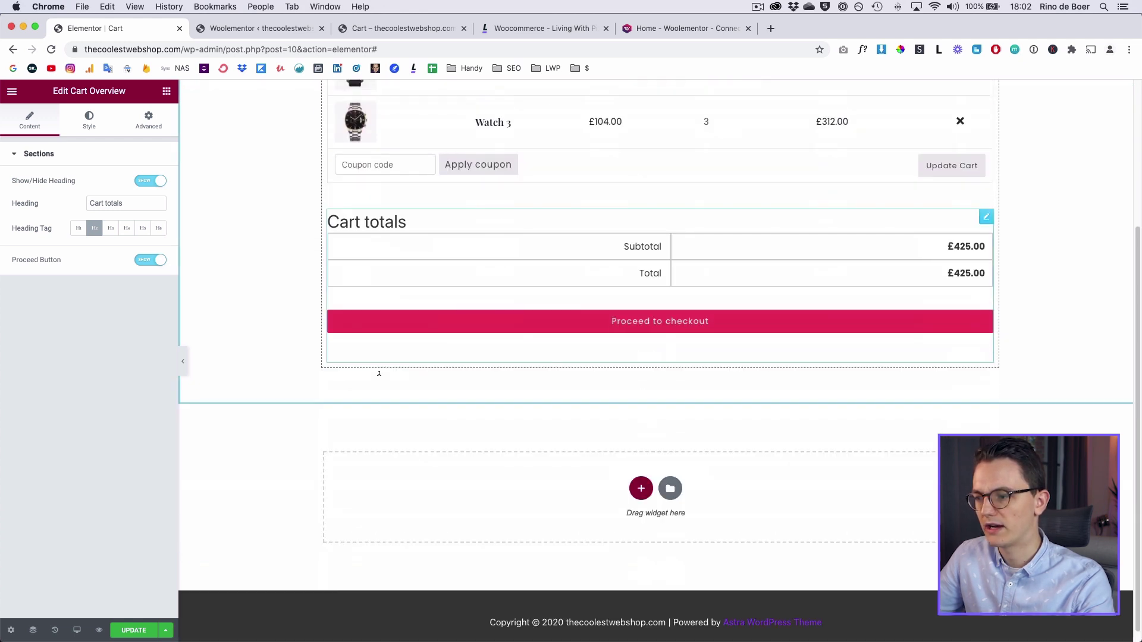
Duplicate the whole cart section and delete the Cart Items widget from the copy
scroll(379, 373, "up", 5)
right_click(264, 336)
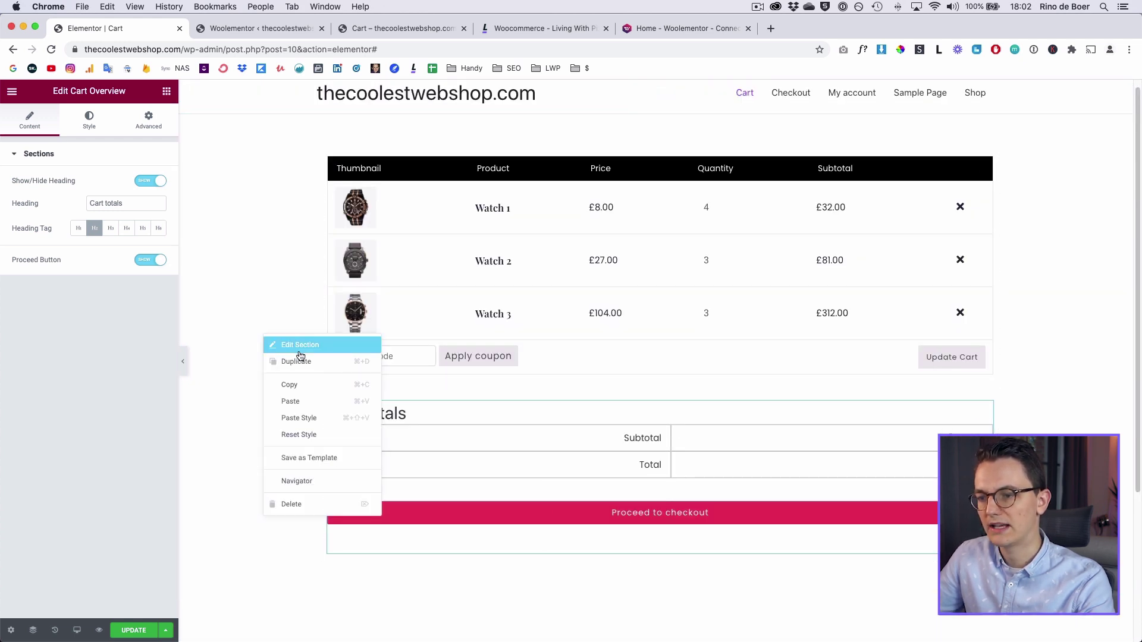
left_click(295, 362)
right_click(462, 420)
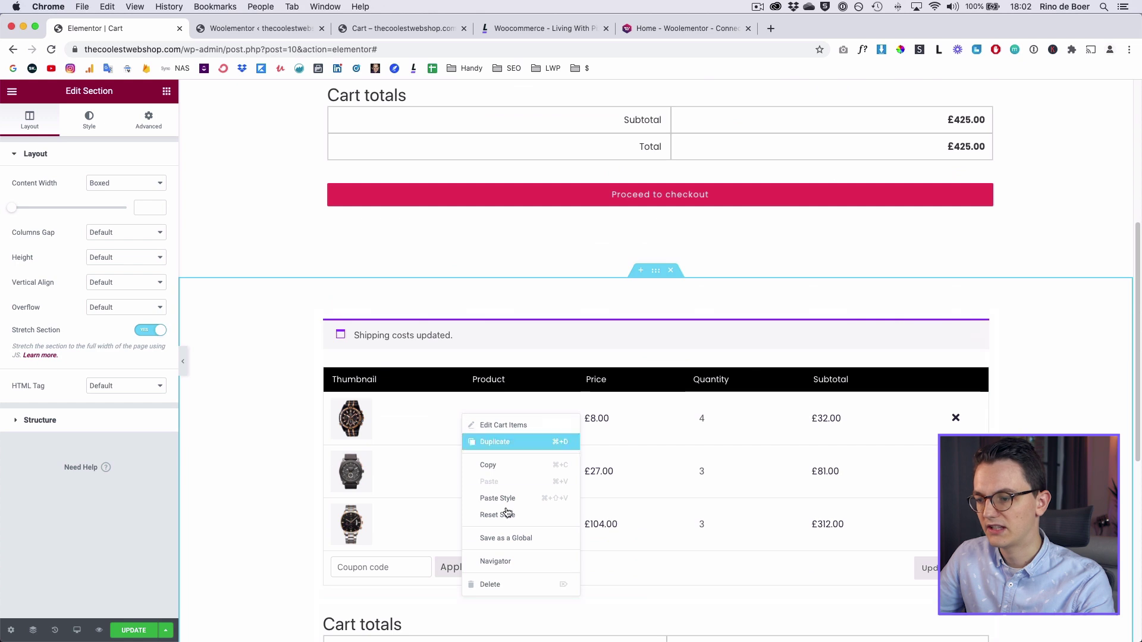
left_click(484, 583)
scroll(419, 363, "up", 6)
scroll(357, 375, "up", 1)
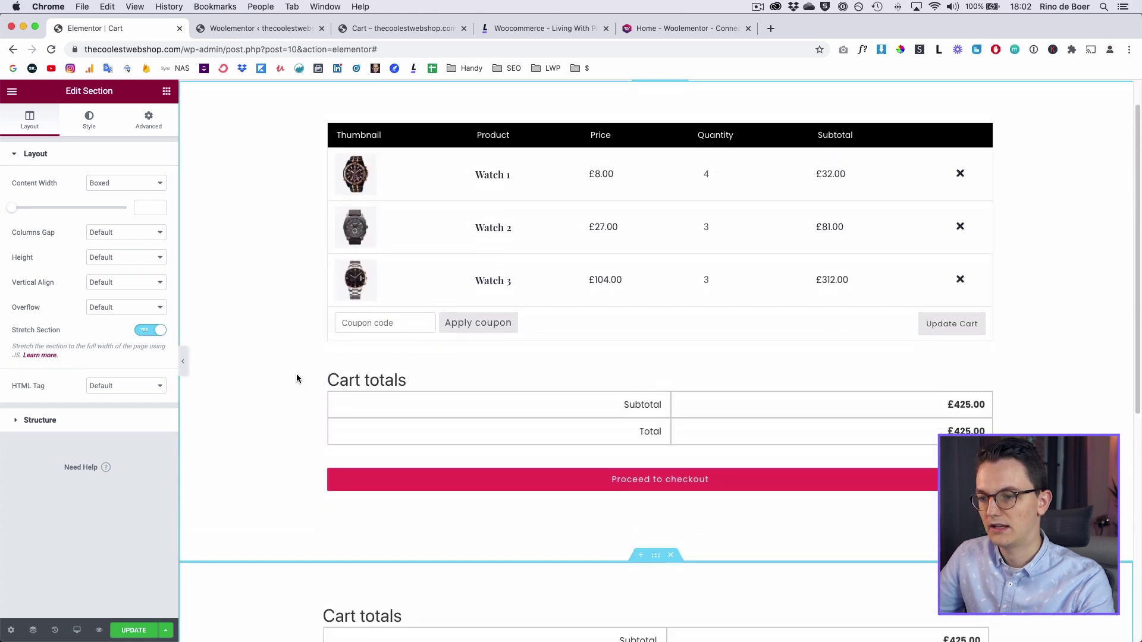
Delete the Cart Overview widget from the first section and set that section's bottom padding to 0
right_click(394, 370)
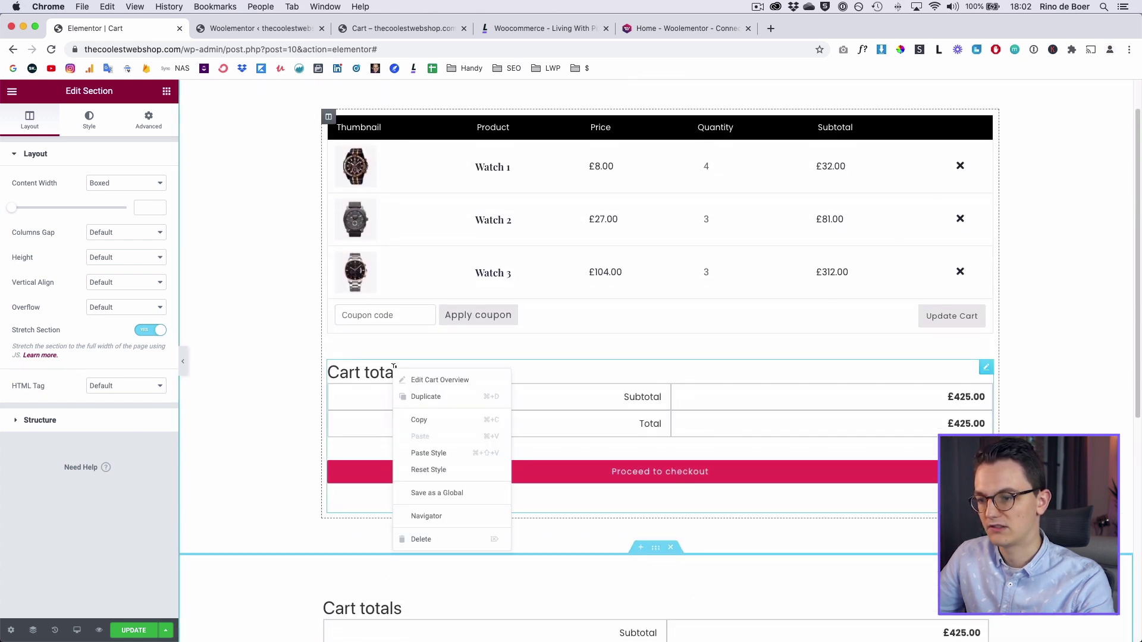
left_click(442, 546)
right_click(598, 354)
left_click(619, 366)
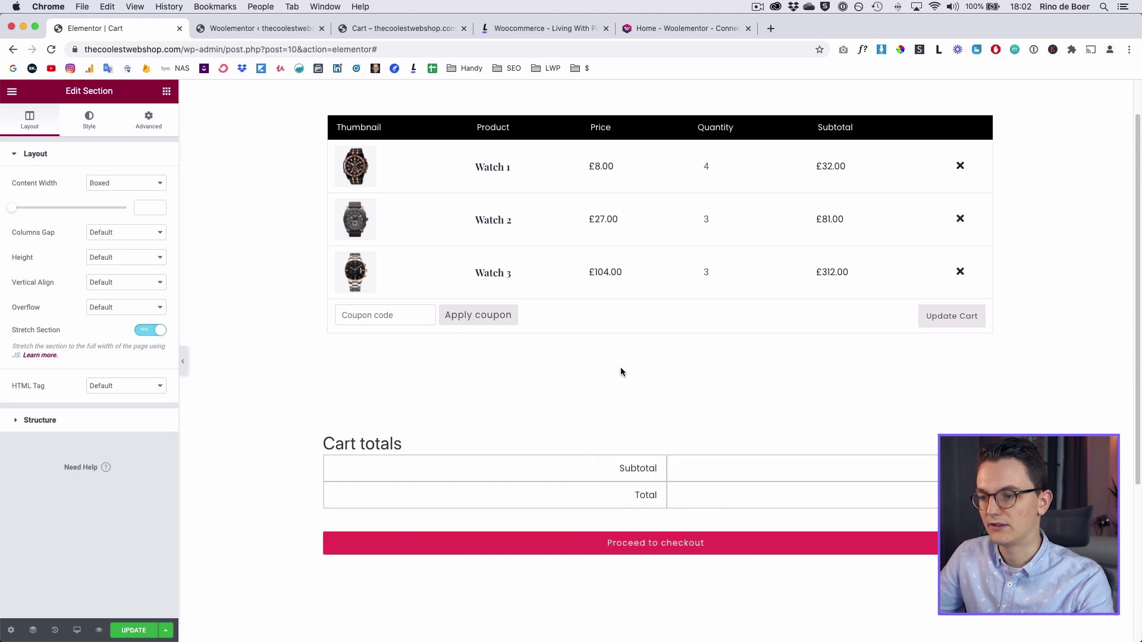
left_click(149, 119)
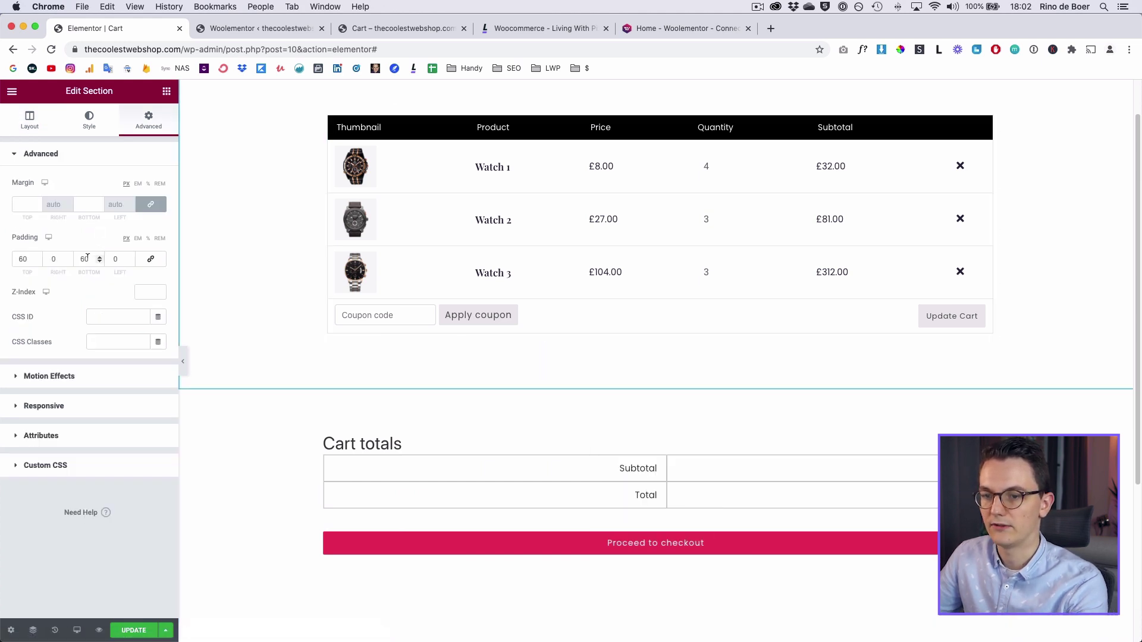
double_click(84, 258)
type("0")
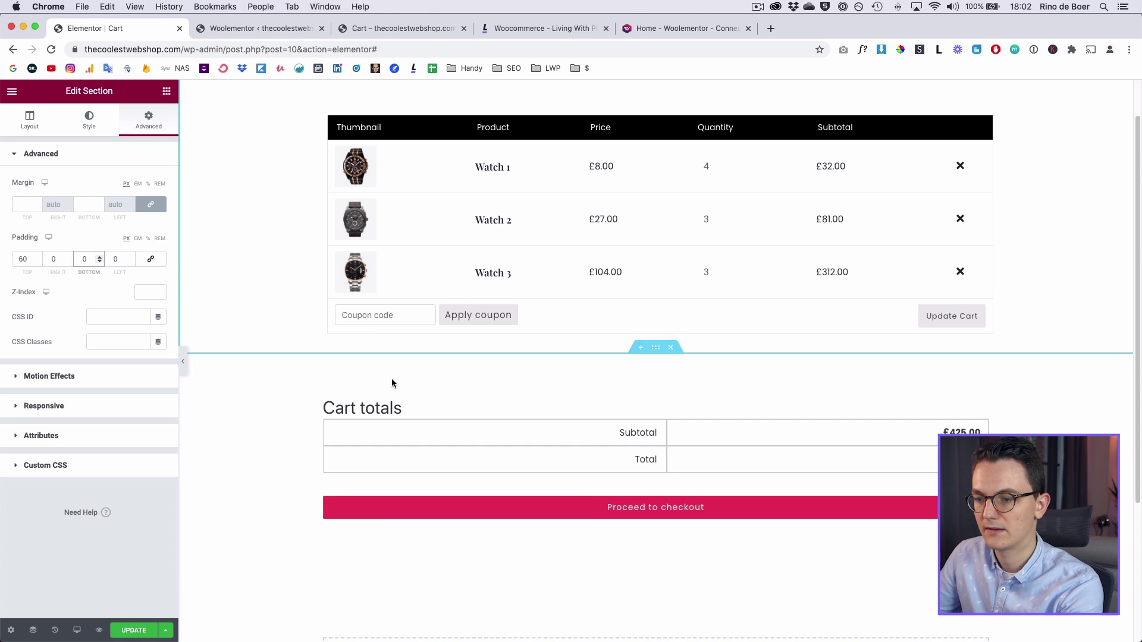
Unlink the padding values of the cart totals column and set its left padding to 60%
left_click(392, 382)
left_click(156, 129)
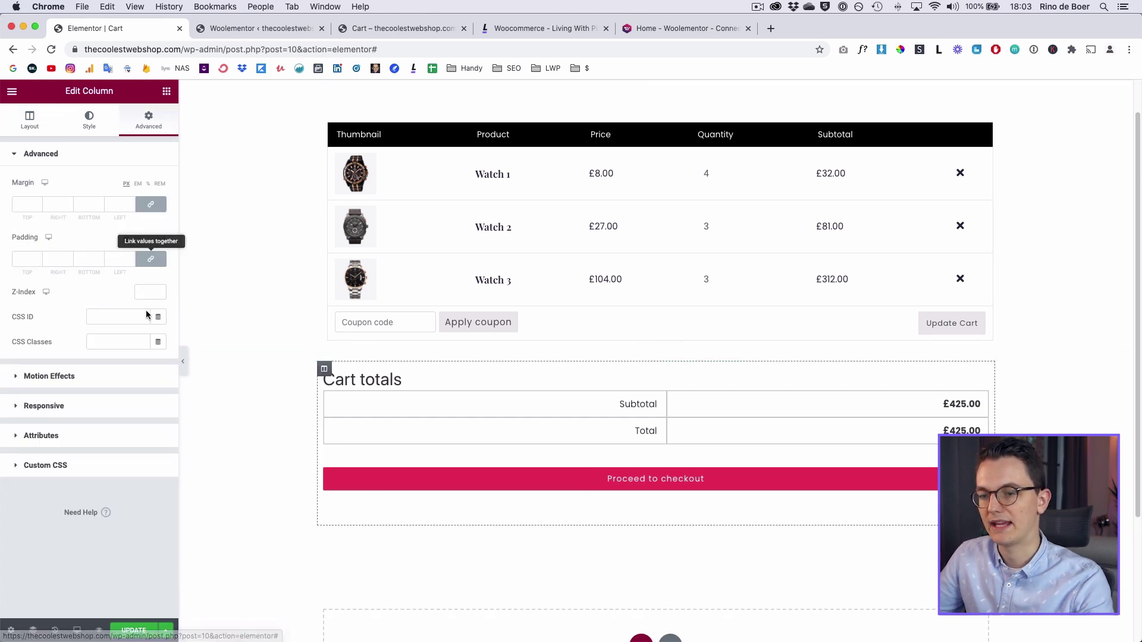
left_click(151, 260)
left_click(117, 259)
type("70")
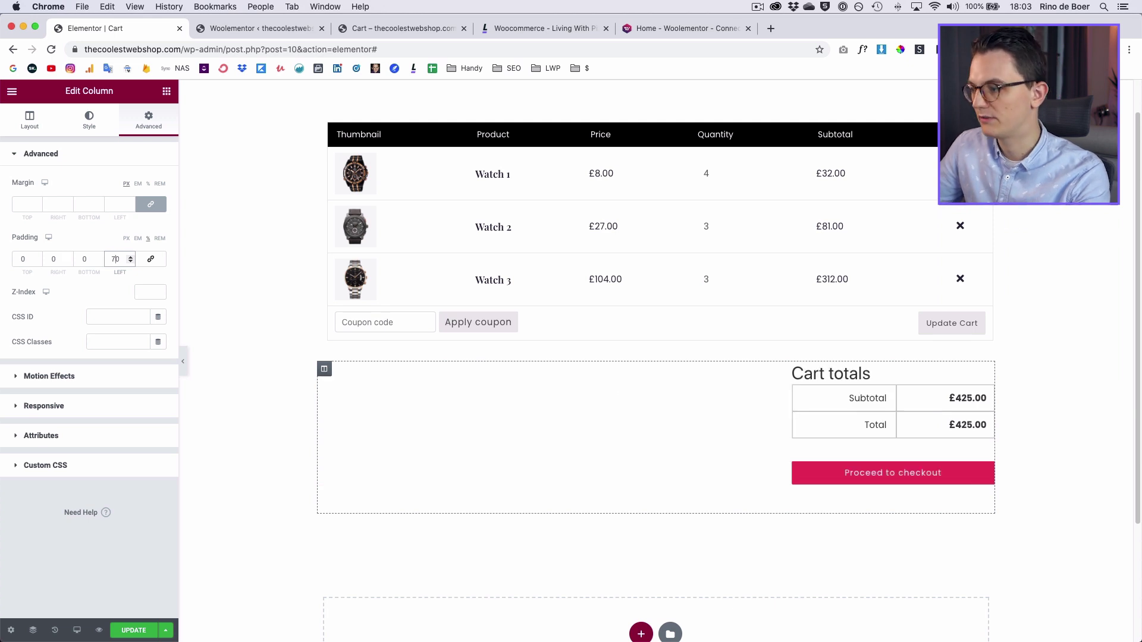
double_click(112, 259)
type("60")
scroll(681, 369, "up", 1)
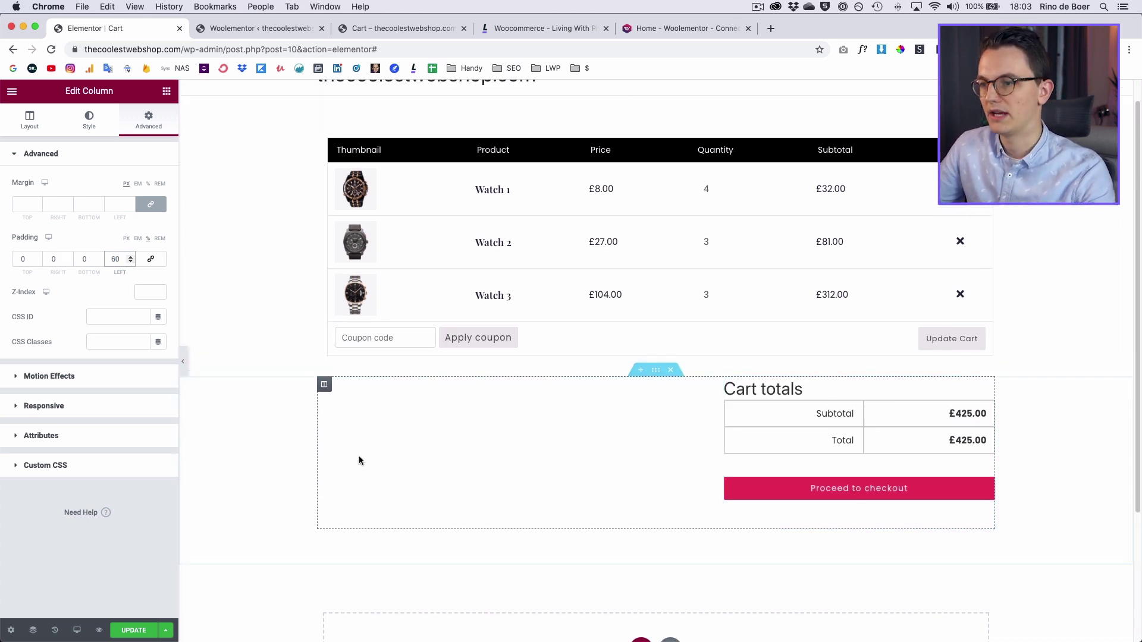
Unlink the padding values of the cart items column so its padding is 0 on all sides
scroll(298, 417, "up", 1)
left_click(334, 381)
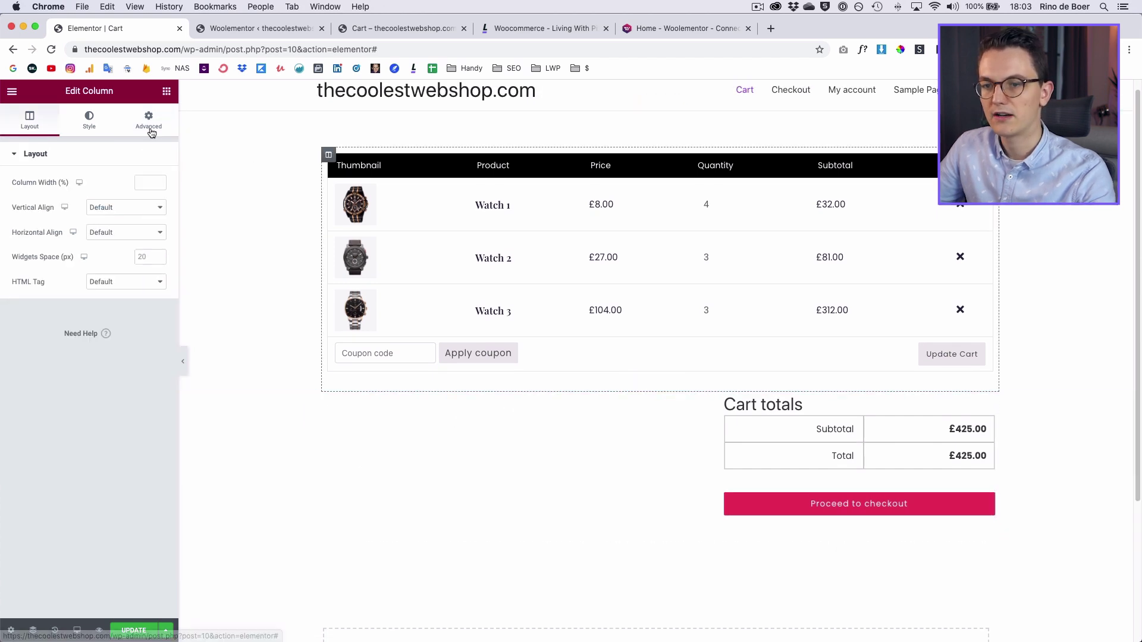
left_click(149, 121)
left_click(151, 259)
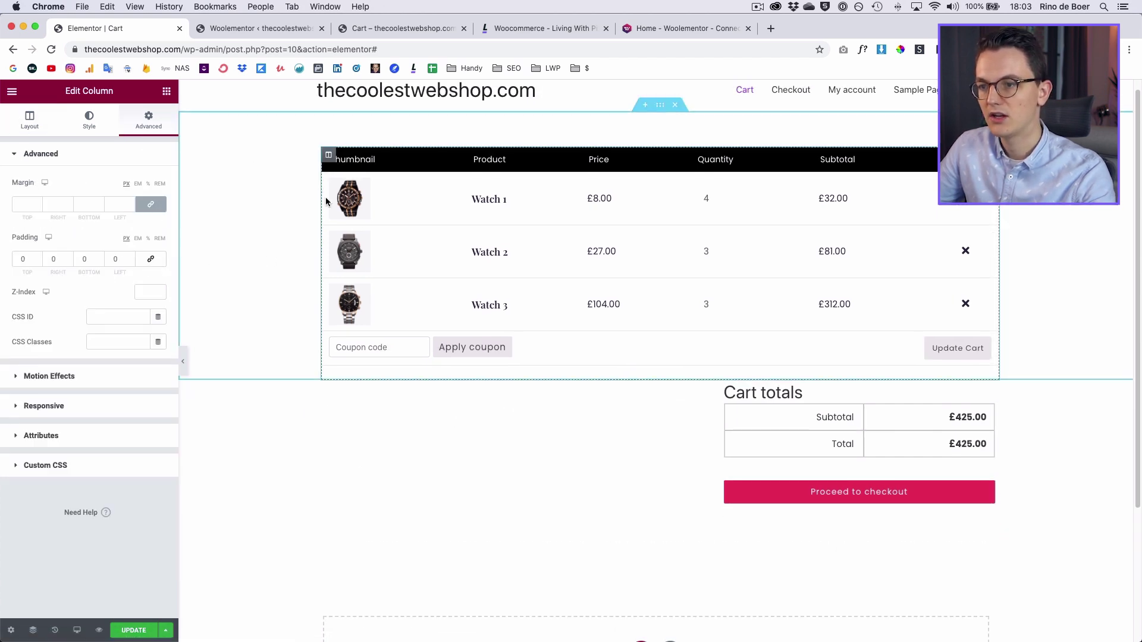
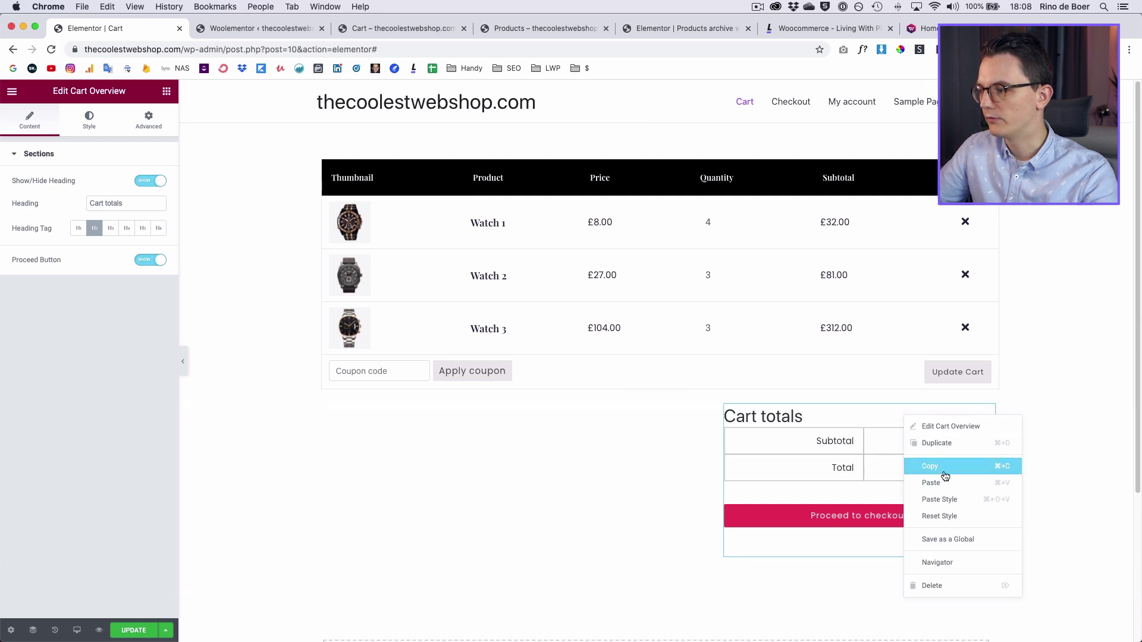
Paste the copied Divider widget above the Cart Overview widget and set its text to "Cart totals"
left_click(944, 480)
left_click_drag(990, 579, 833, 417)
left_click(159, 312)
type("C")
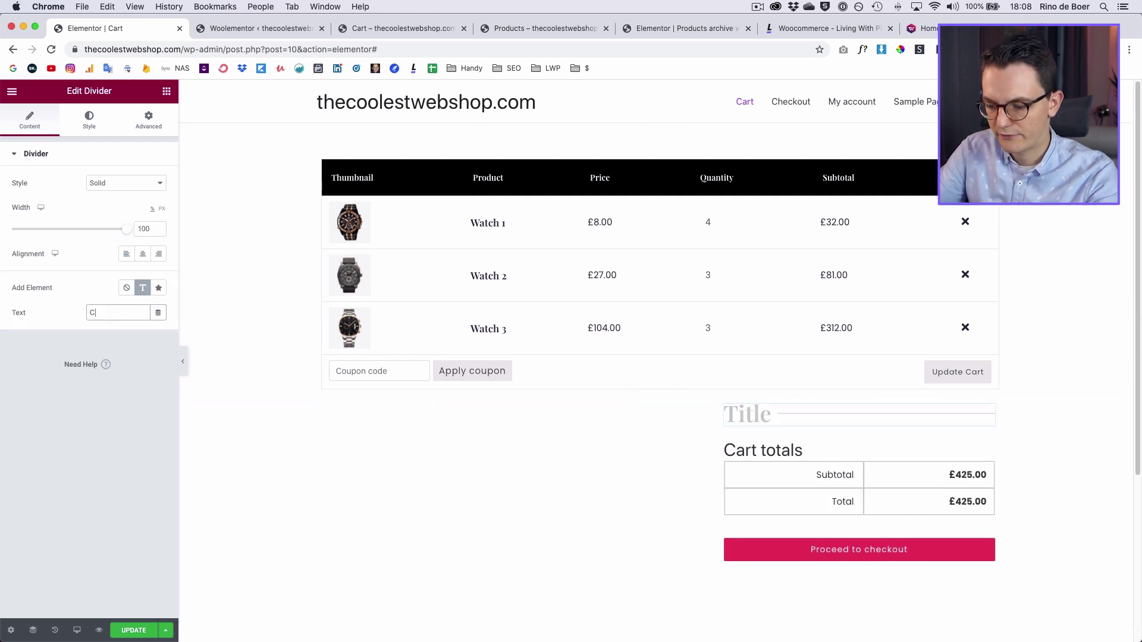
type("art totals")
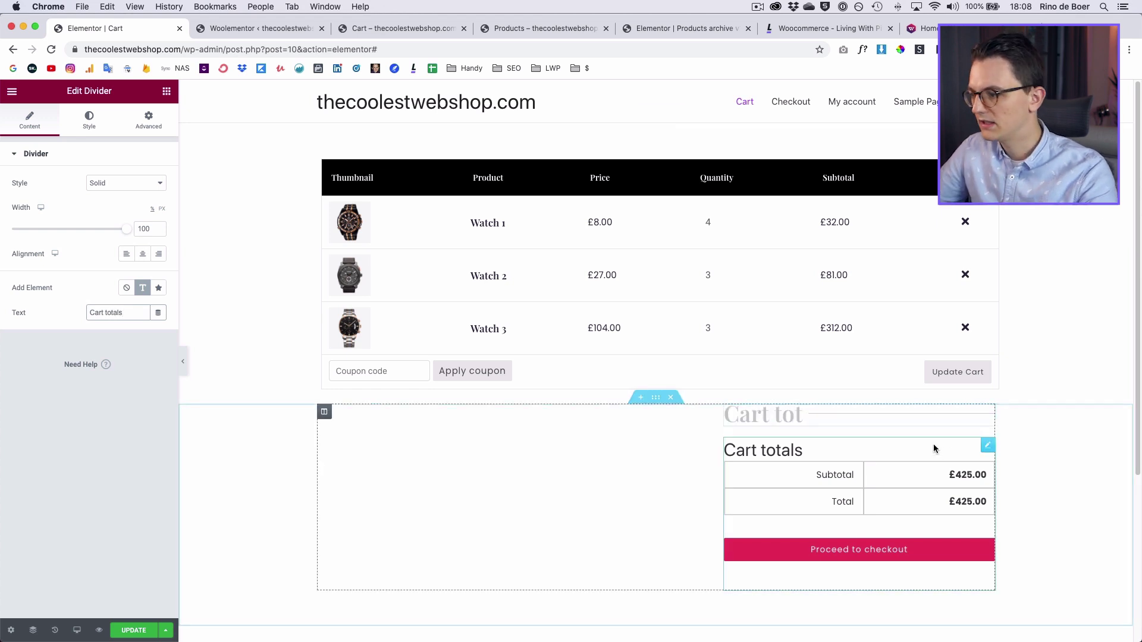
Hide the Cart Overview widget's own heading
left_click(988, 445)
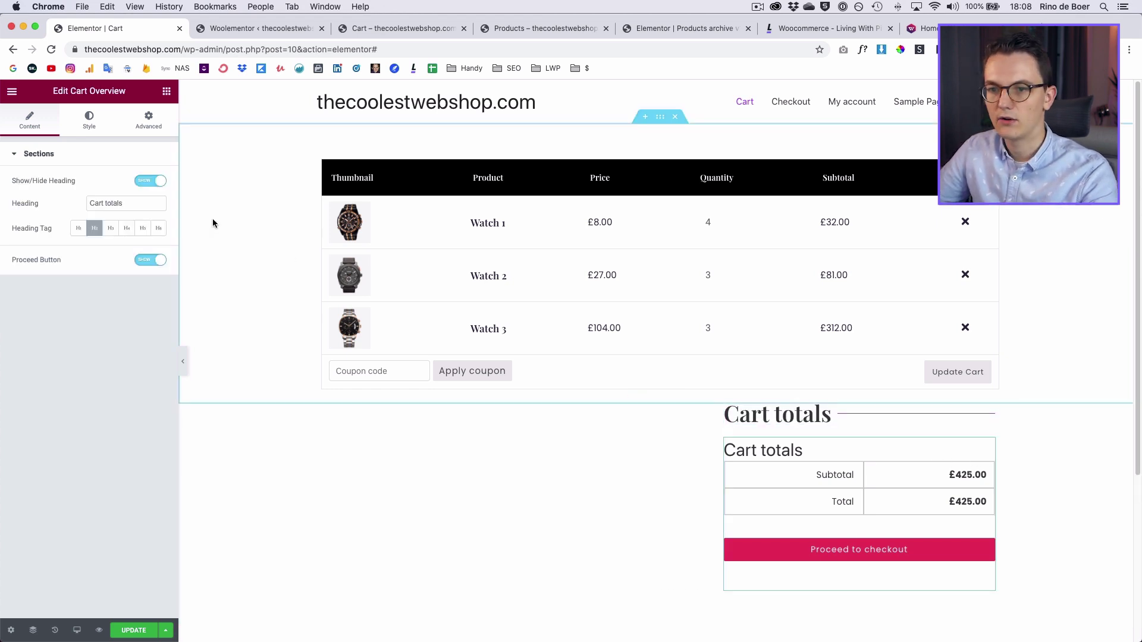
left_click(149, 183)
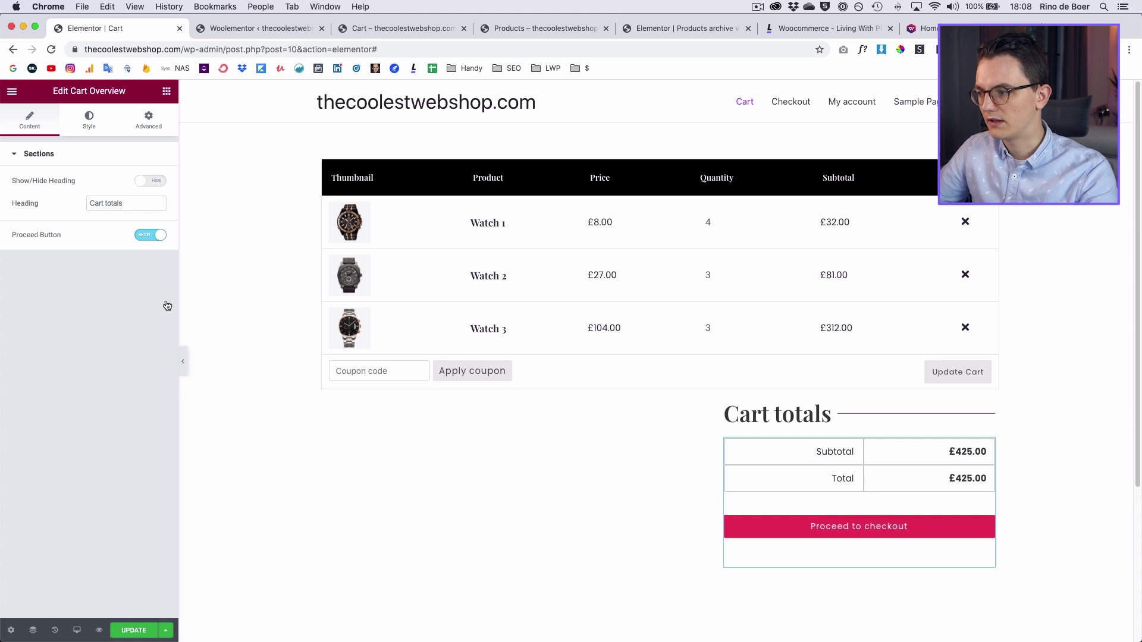
Set the Cart Overview table's border type to Solid with a width of 0 on all sides
scroll(417, 440, "down", 2)
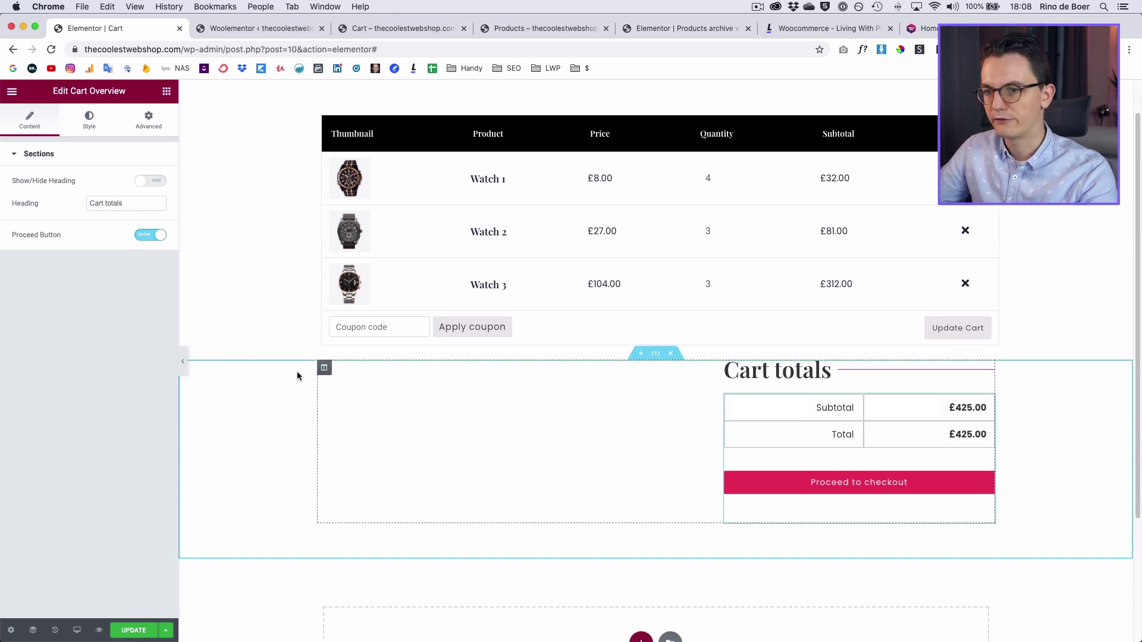
left_click(89, 119)
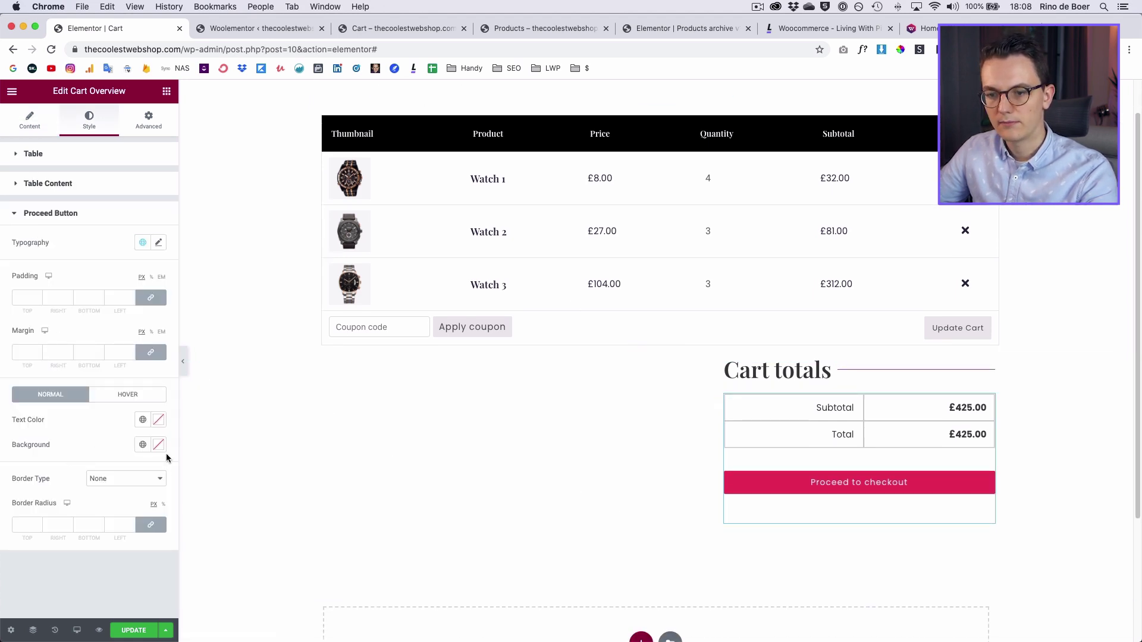
left_click(48, 183)
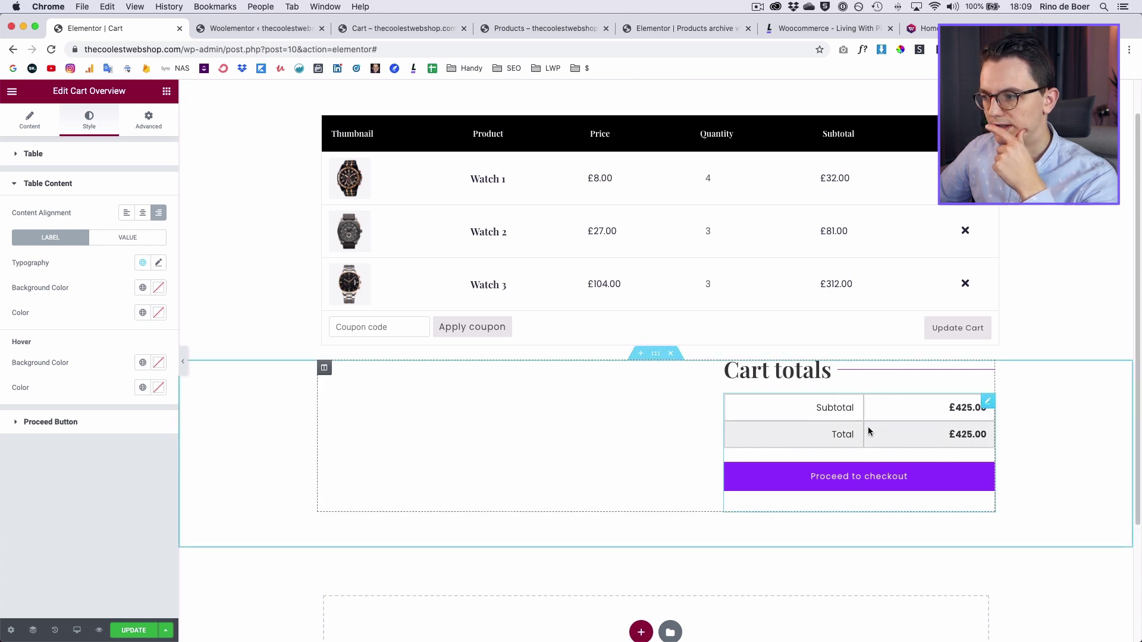
left_click(33, 154)
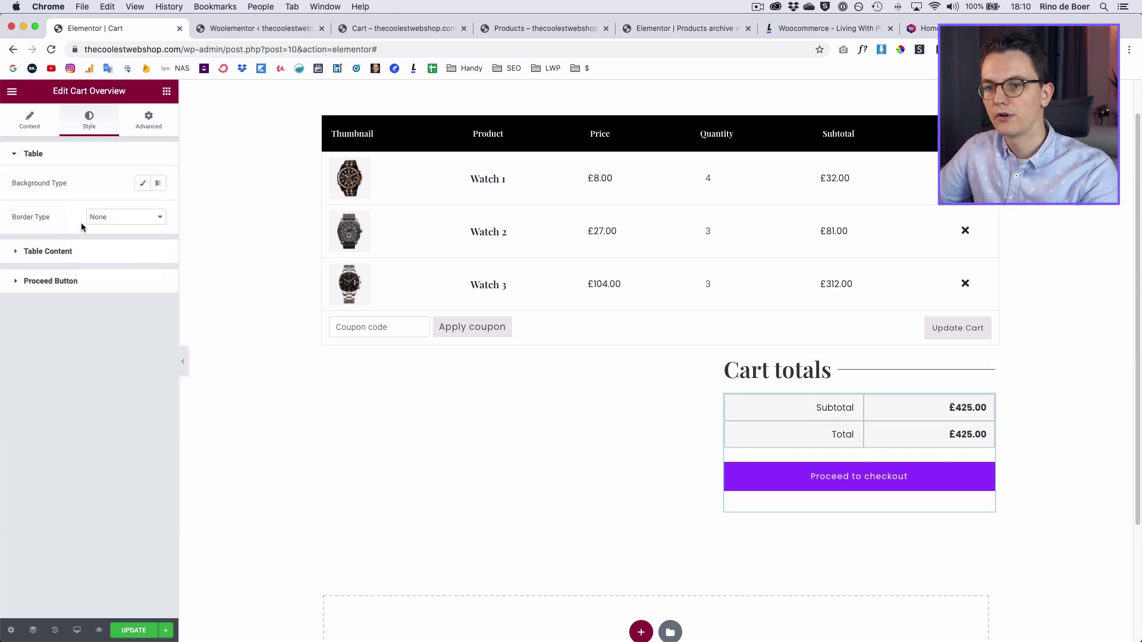
left_click(116, 218)
left_click(113, 227)
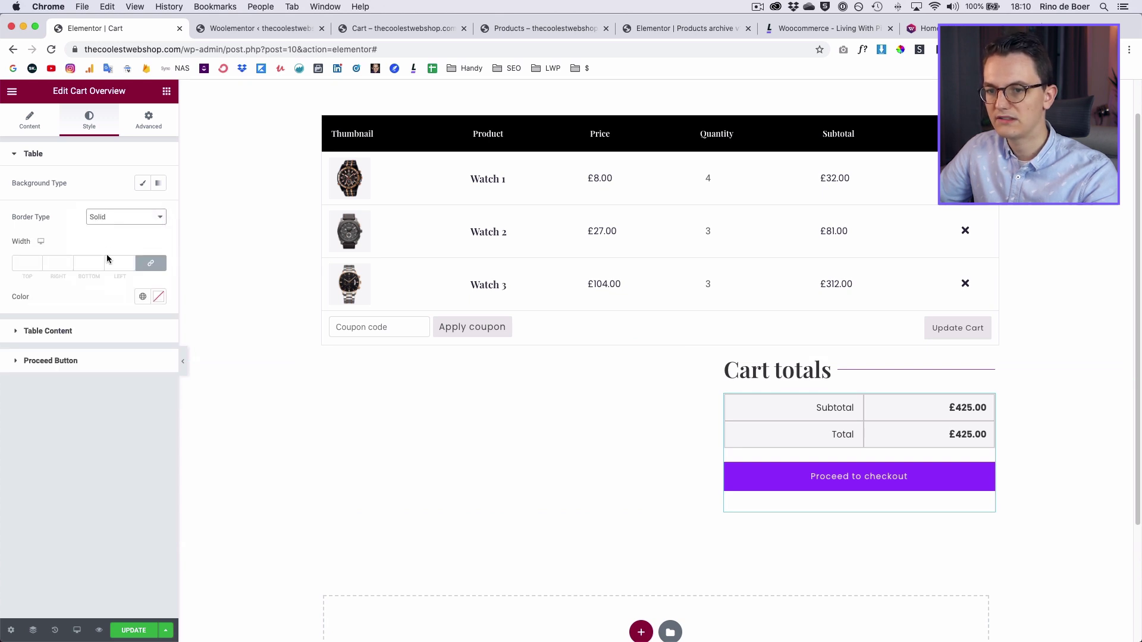
left_click(18, 263)
type("0")
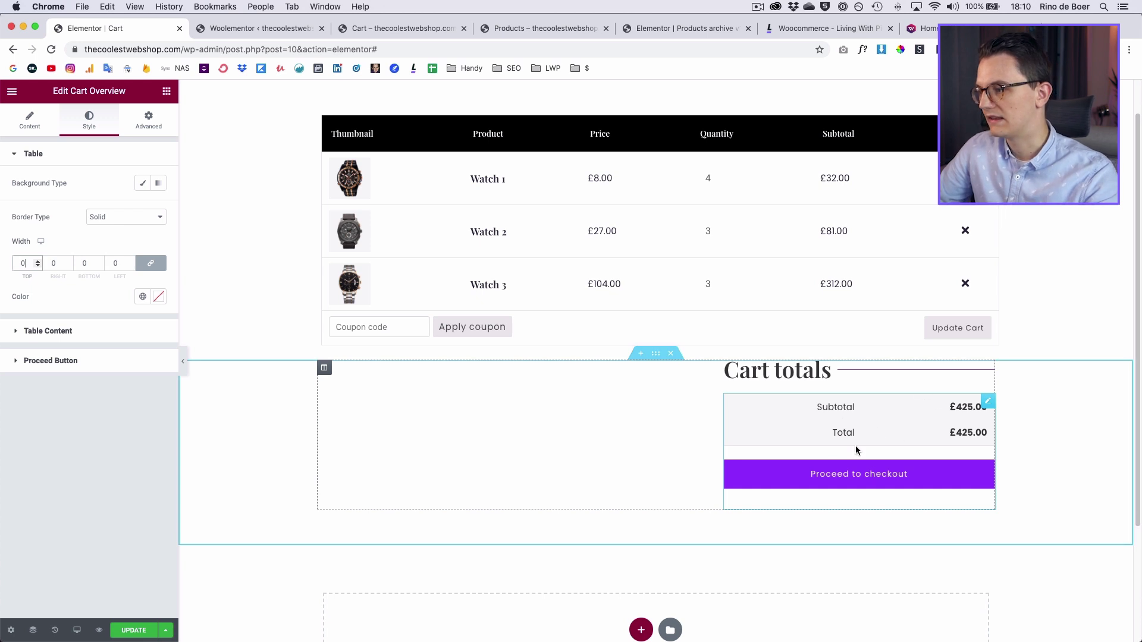
Set the hover background color of the Cart Overview table labels to the global Grey and open the value styling options
left_click(64, 332)
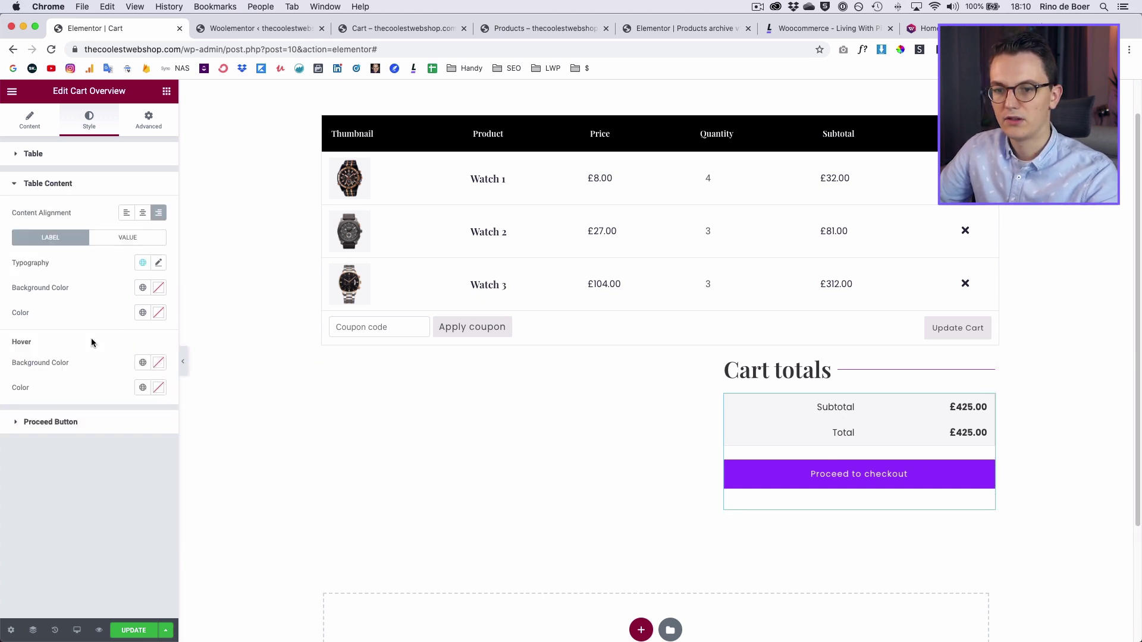
left_click(143, 363)
left_click(142, 363)
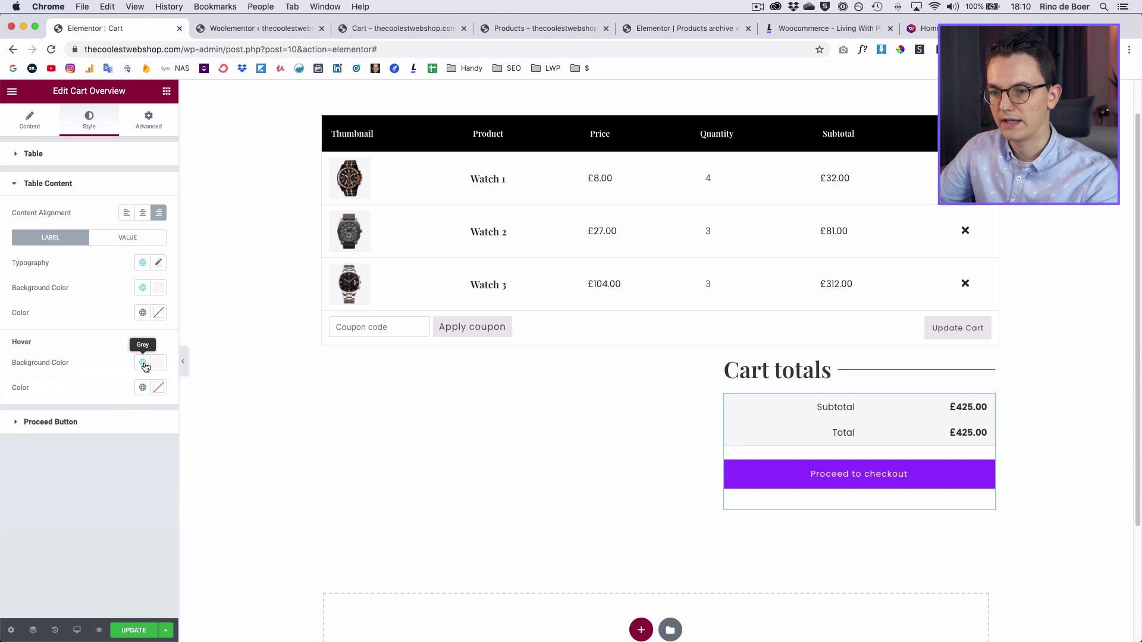
left_click(127, 237)
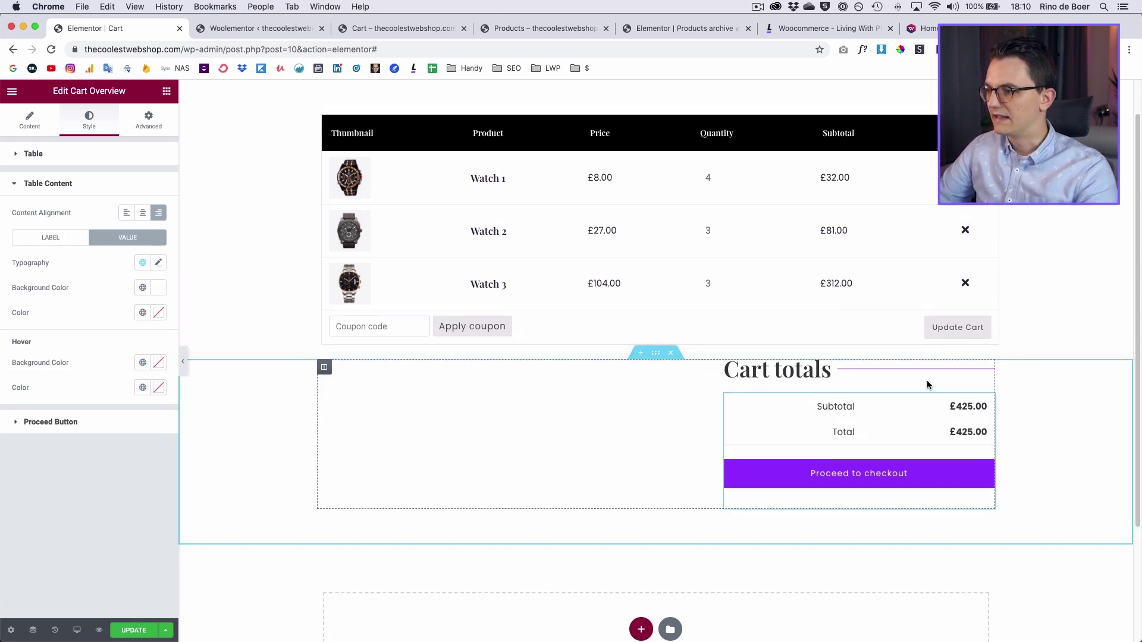
Copy the "Cart totals" divider and paste it into the cart items section as a "Cart" heading above the product table
right_click(990, 409)
left_click(1012, 459)
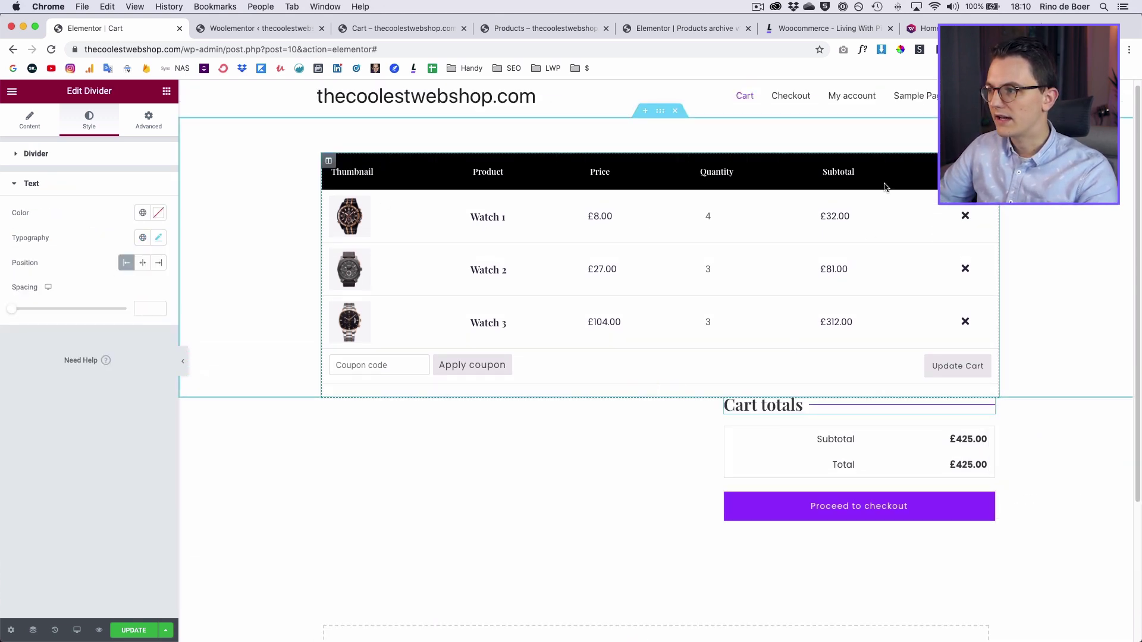
right_click(991, 206)
left_click(1014, 244)
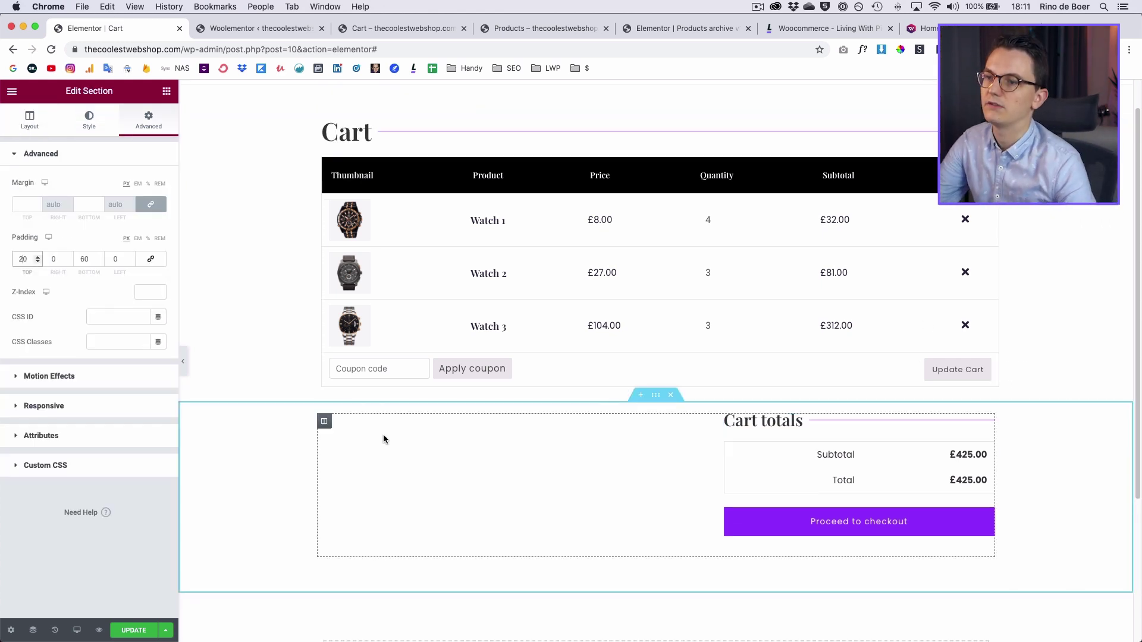
Review the cart layout and compare it with the Add to cart button styling on the Watch 1 product page
scroll(369, 438, "up", 1)
scroll(262, 361, "down", 1)
scroll(260, 363, "up", 1)
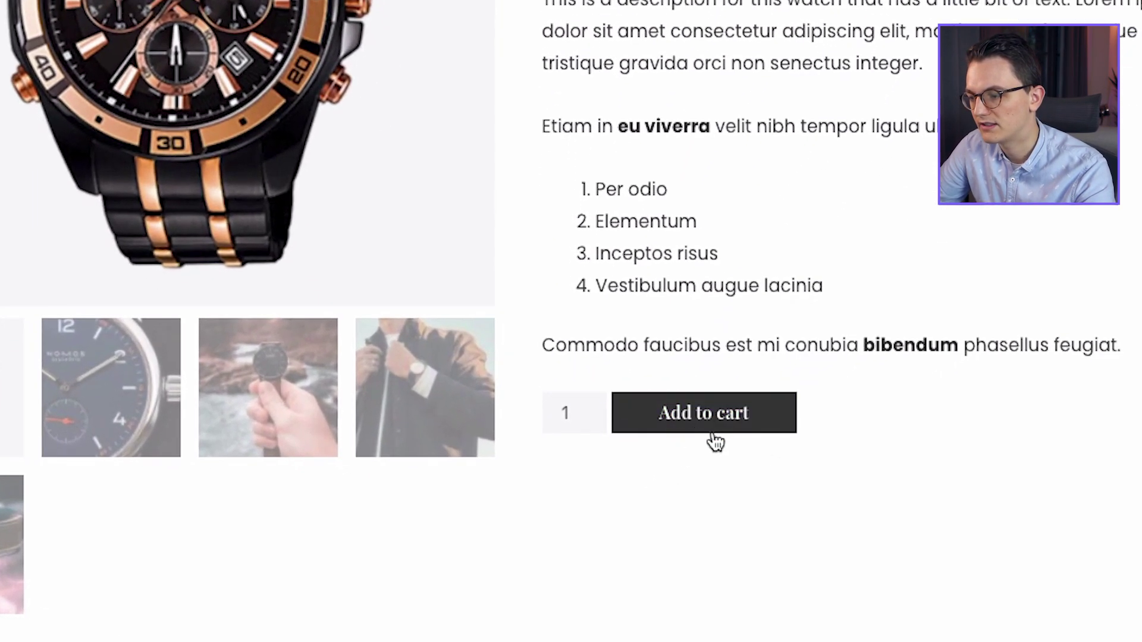
left_click(715, 441)
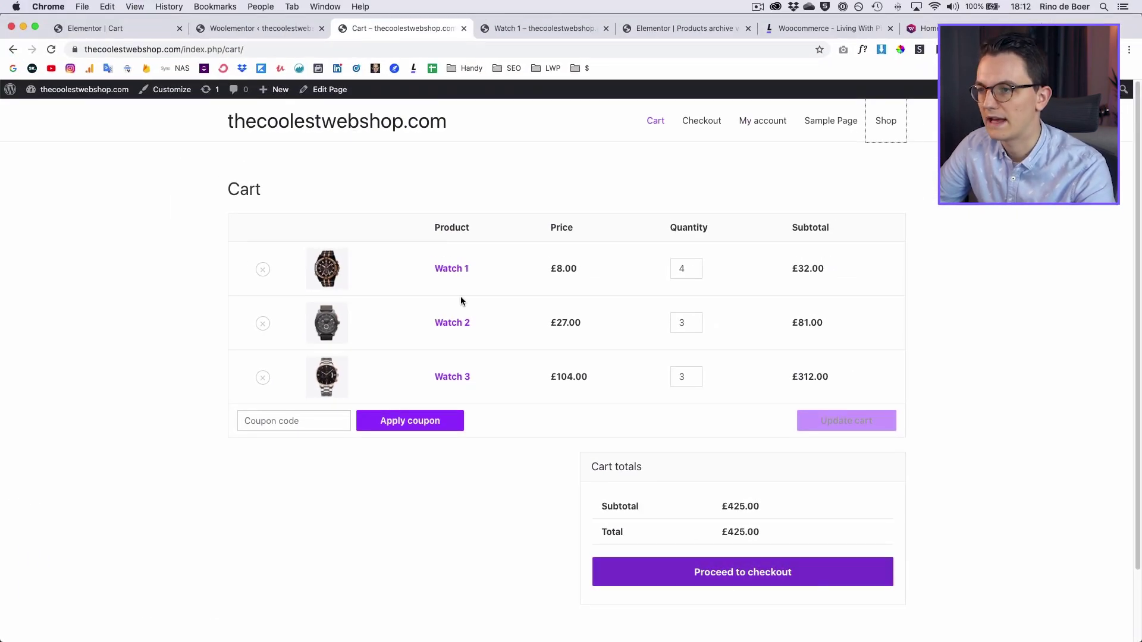
Return to the Elementor cart editor and apply the global Primary font to the Proceed to Checkout button
left_click(173, 29)
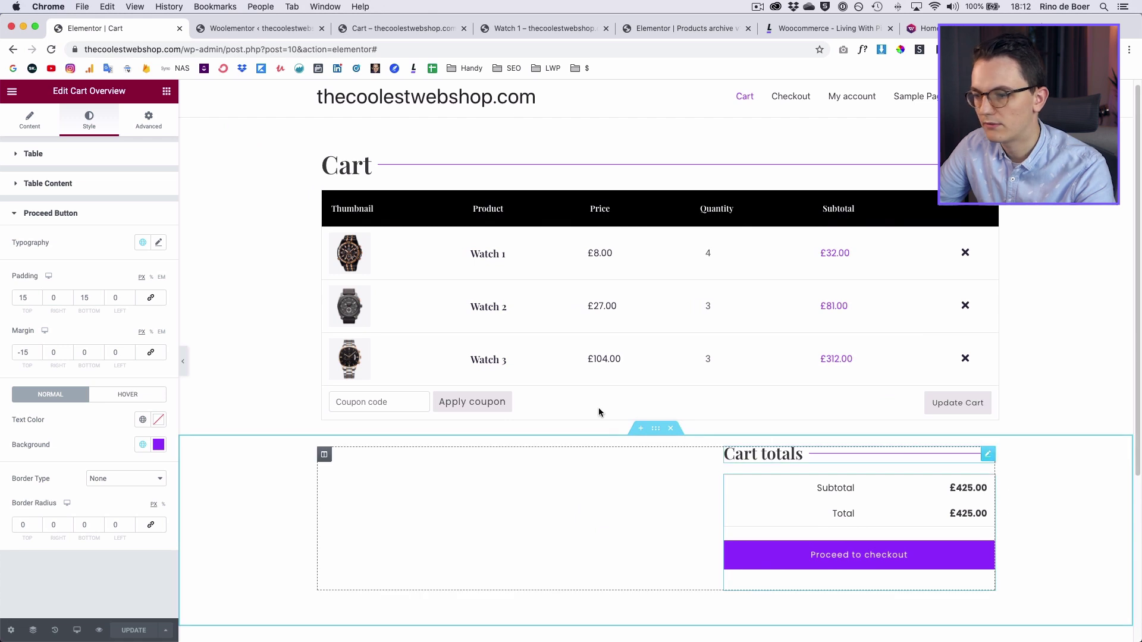
left_click(143, 242)
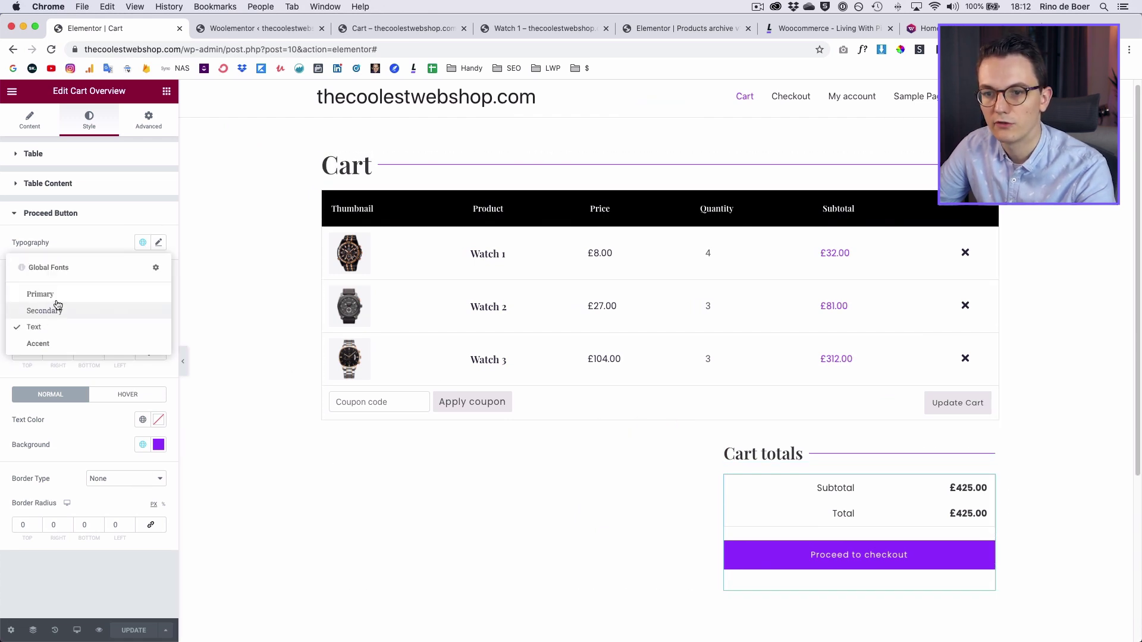
left_click(65, 295)
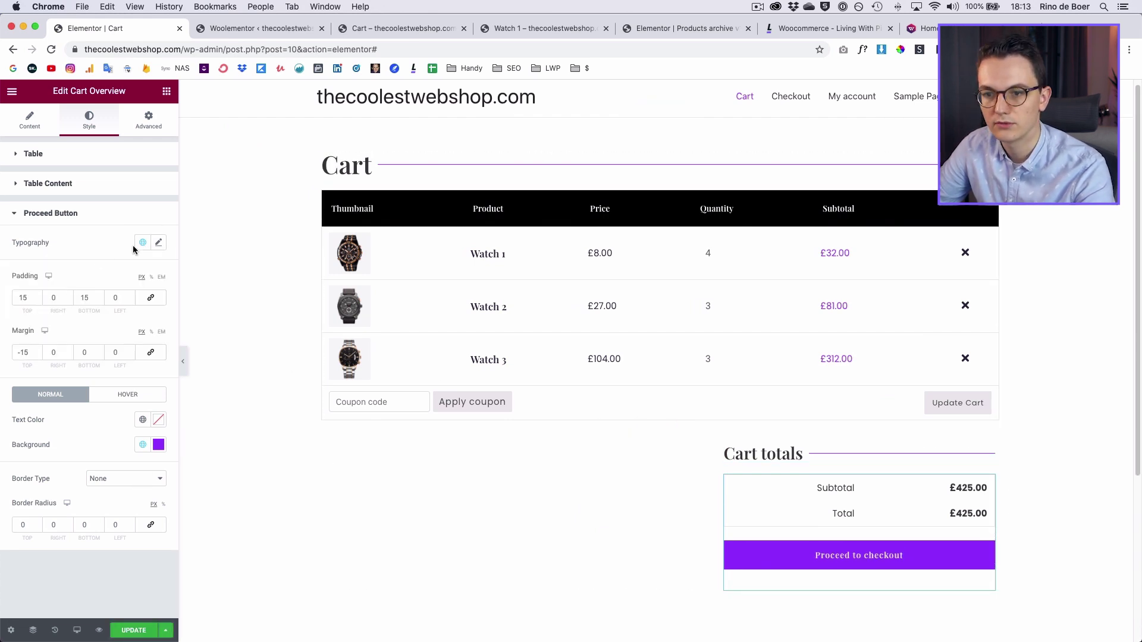
Left-align the Cart Overview table content and update the page
left_click(48, 183)
left_click(134, 632)
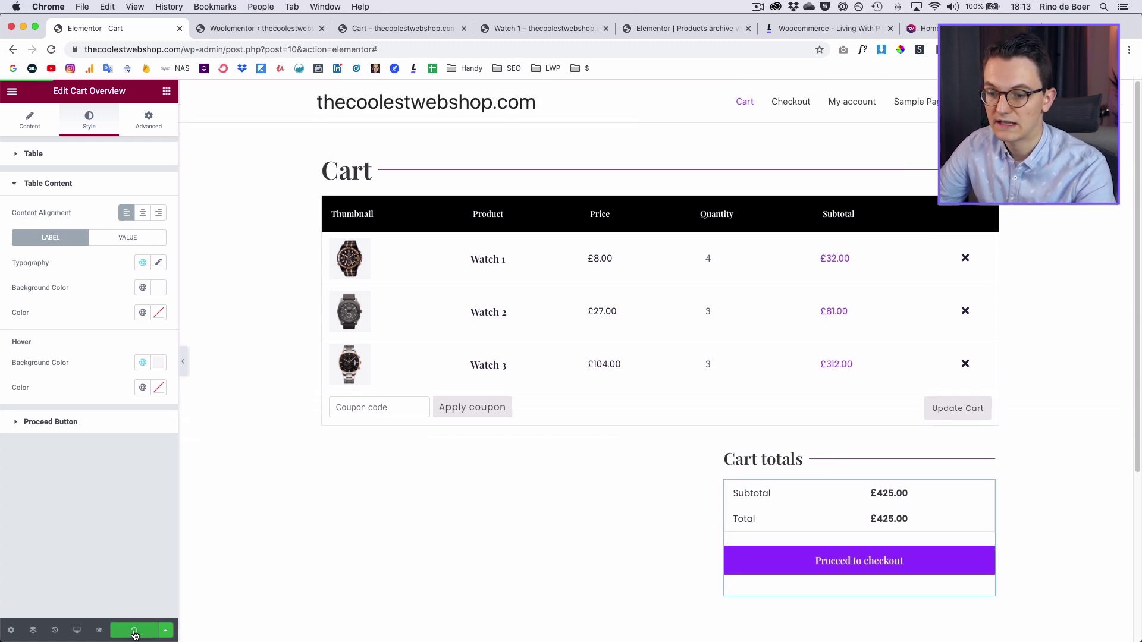
Load the live cart page in a new browser tab, place it beside the old cart tab, and compare both designs
left_click(412, 28)
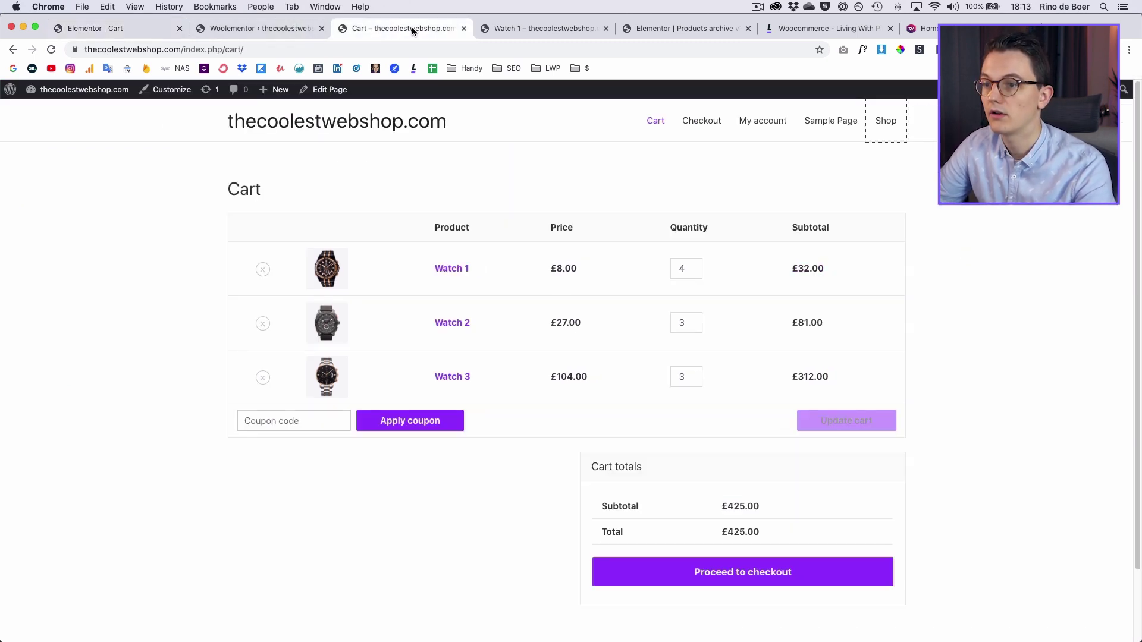
left_click(263, 49)
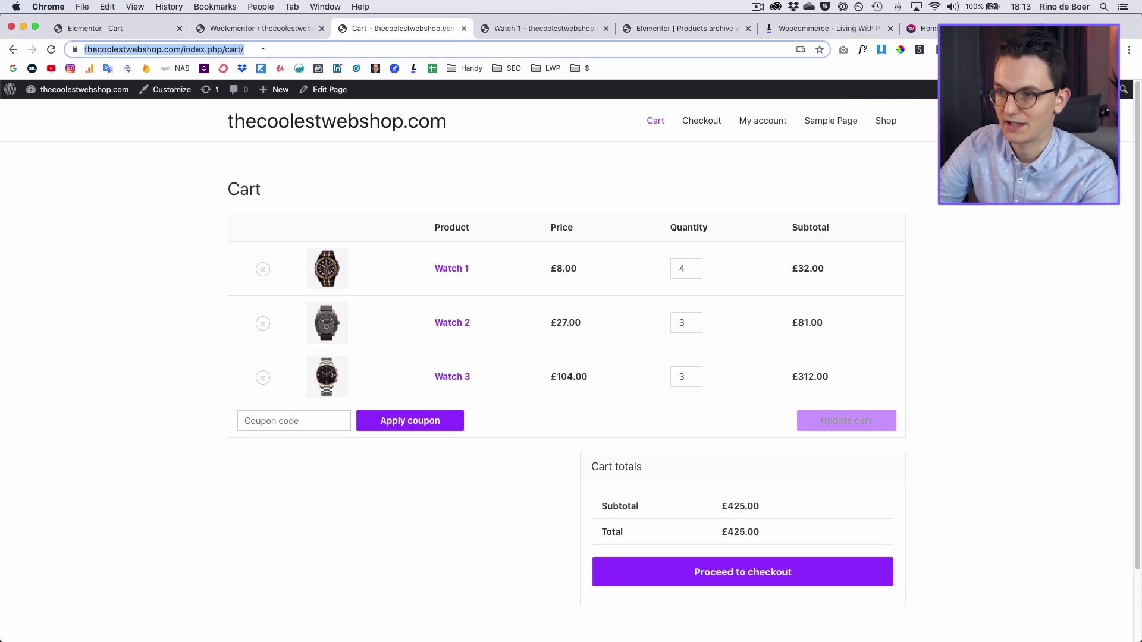
key("super+c")
key("super+t")
key("super+v")
key("Return")
left_click_drag(952, 28, 434, 26)
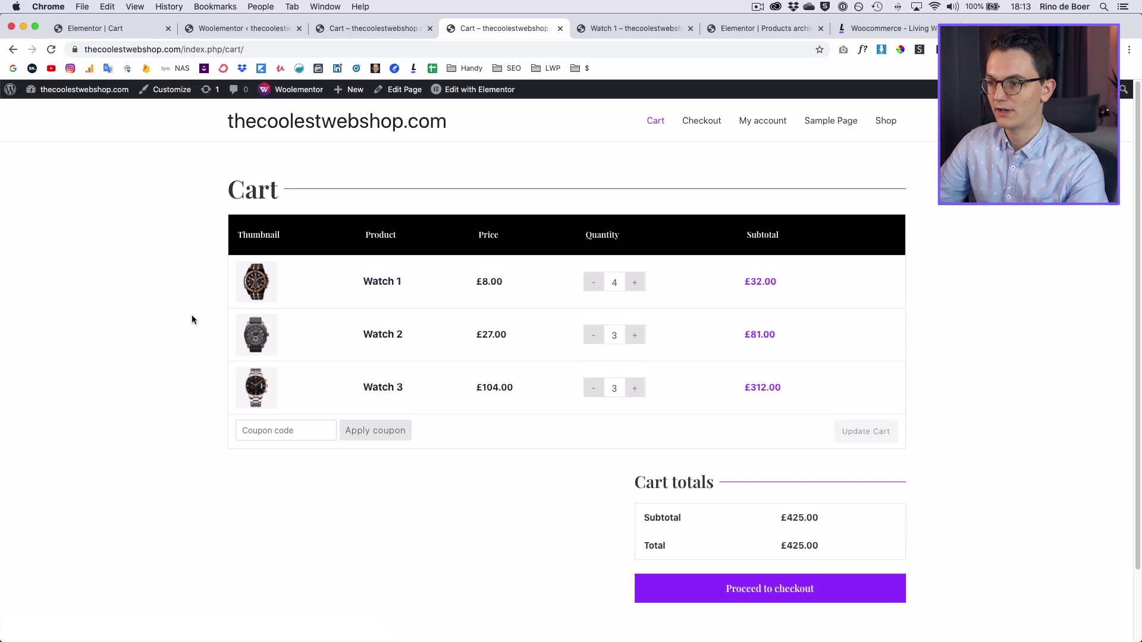
left_click(379, 29)
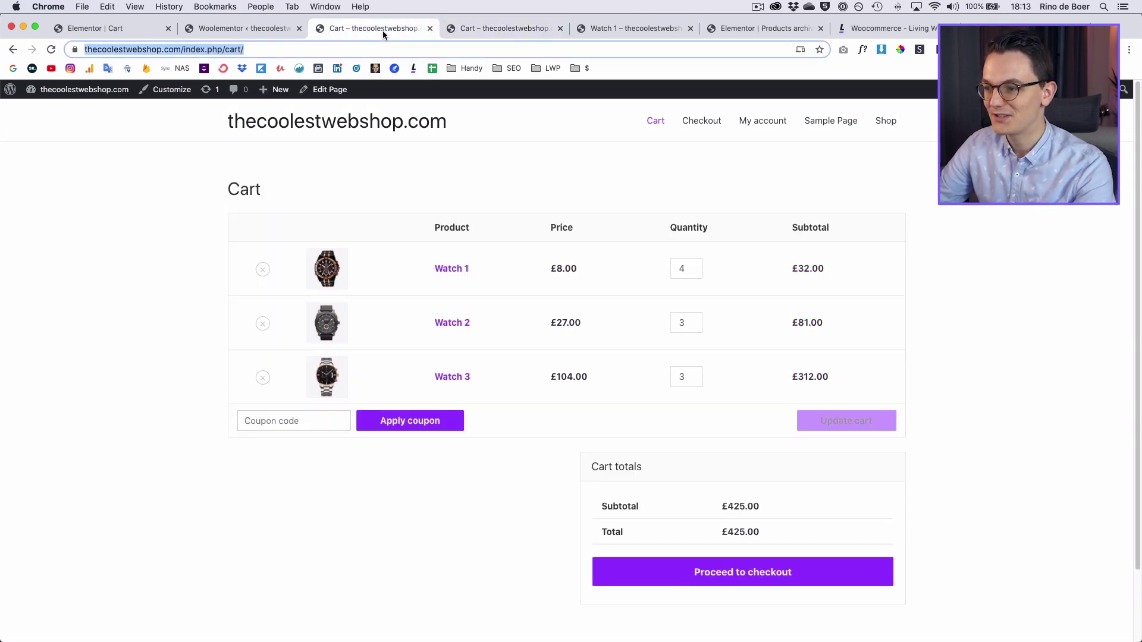
Compare the default cart page with the redesigned cart page, switching between their two browser tabs
left_click(483, 166)
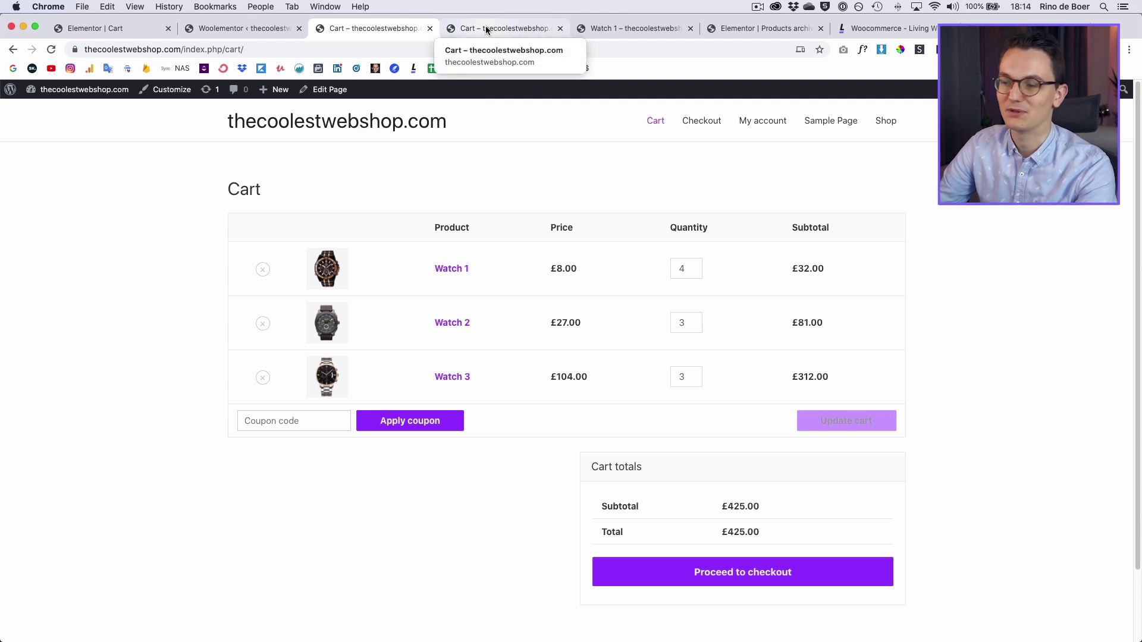
left_click(485, 28)
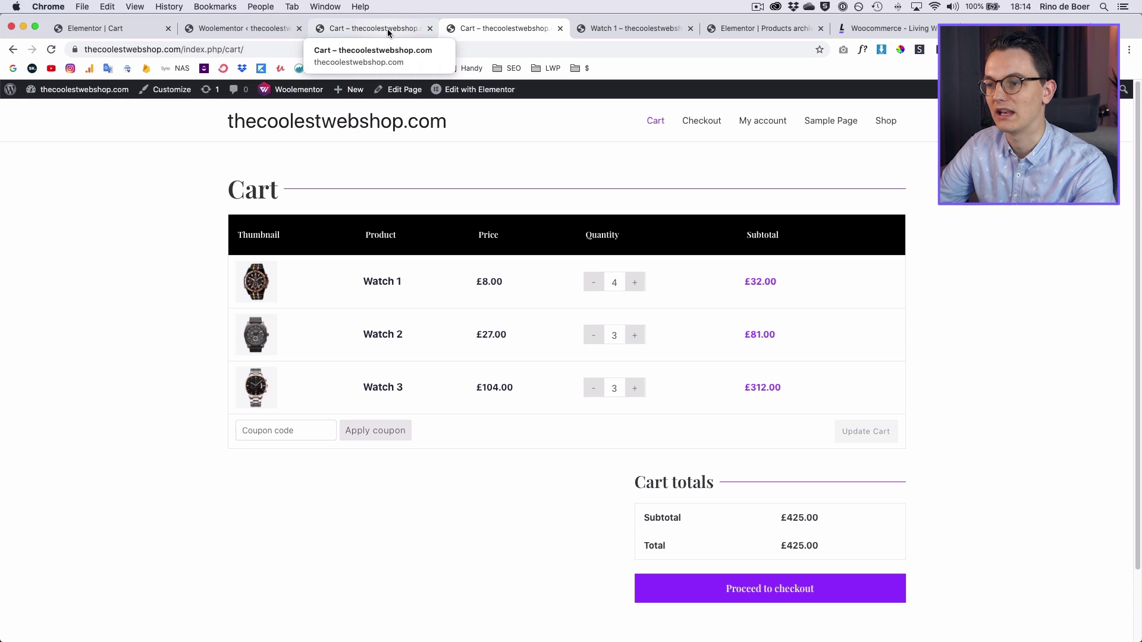
left_click(388, 29)
left_click(484, 27)
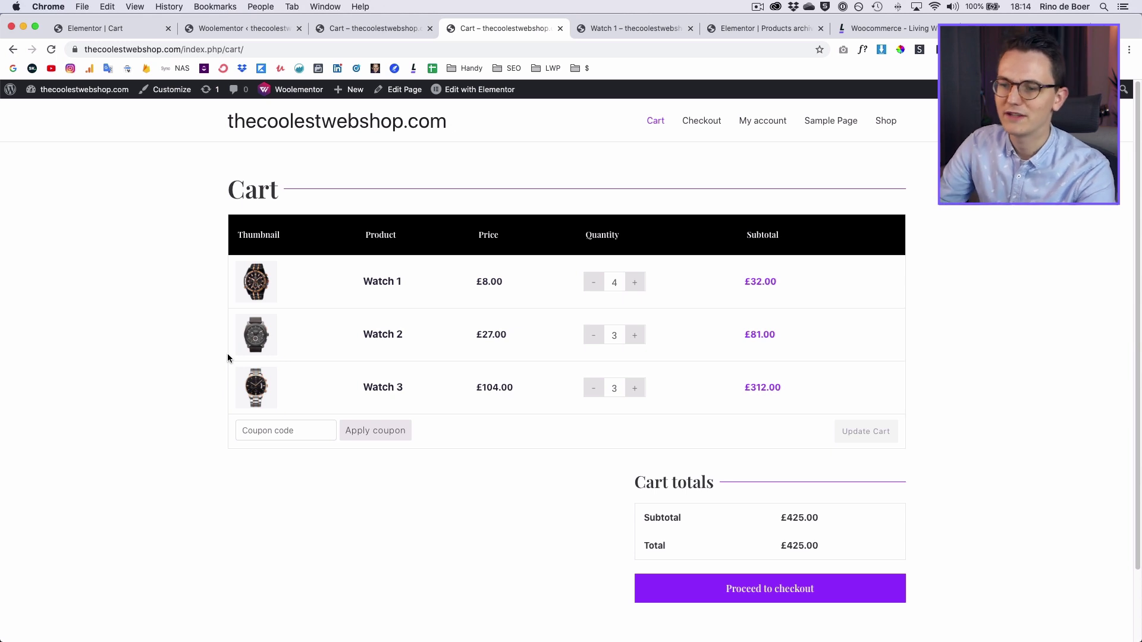
Return to the Elementor cart editor, add a single-column section above the Cart heading, and set its top and bottom padding to 60 px
key("super+grave")
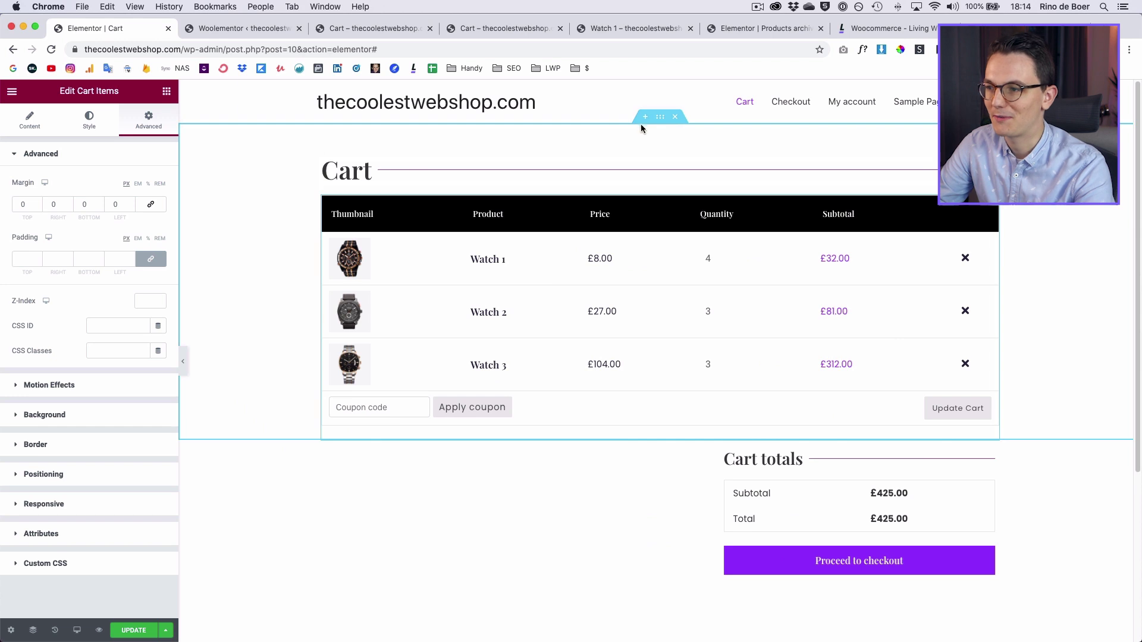
left_click(645, 122)
left_click(641, 177)
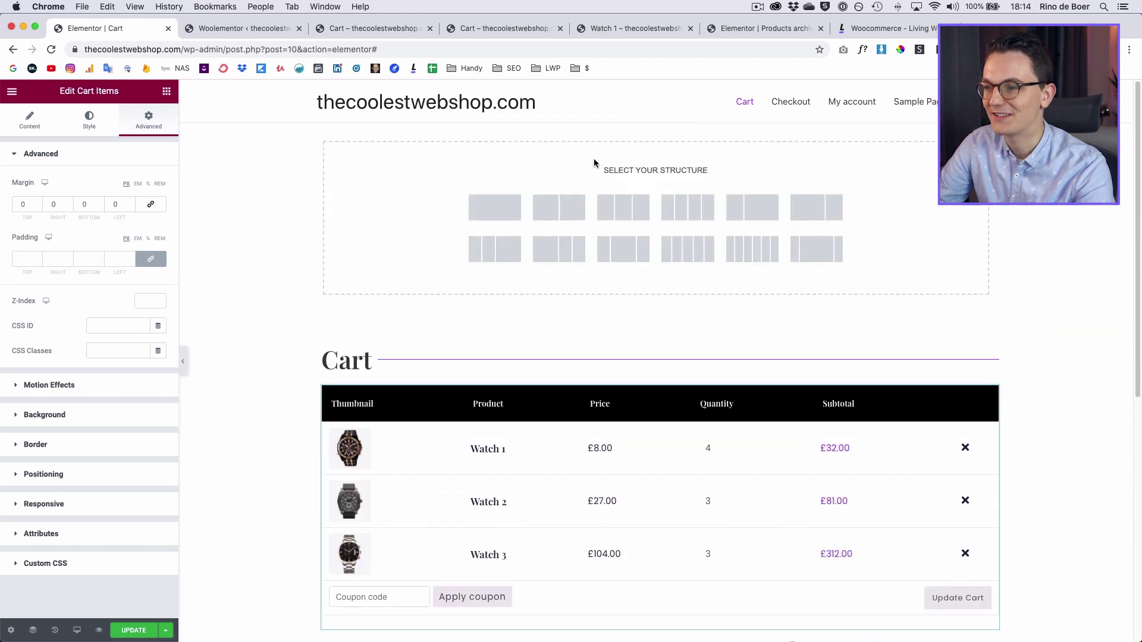
left_click(479, 217)
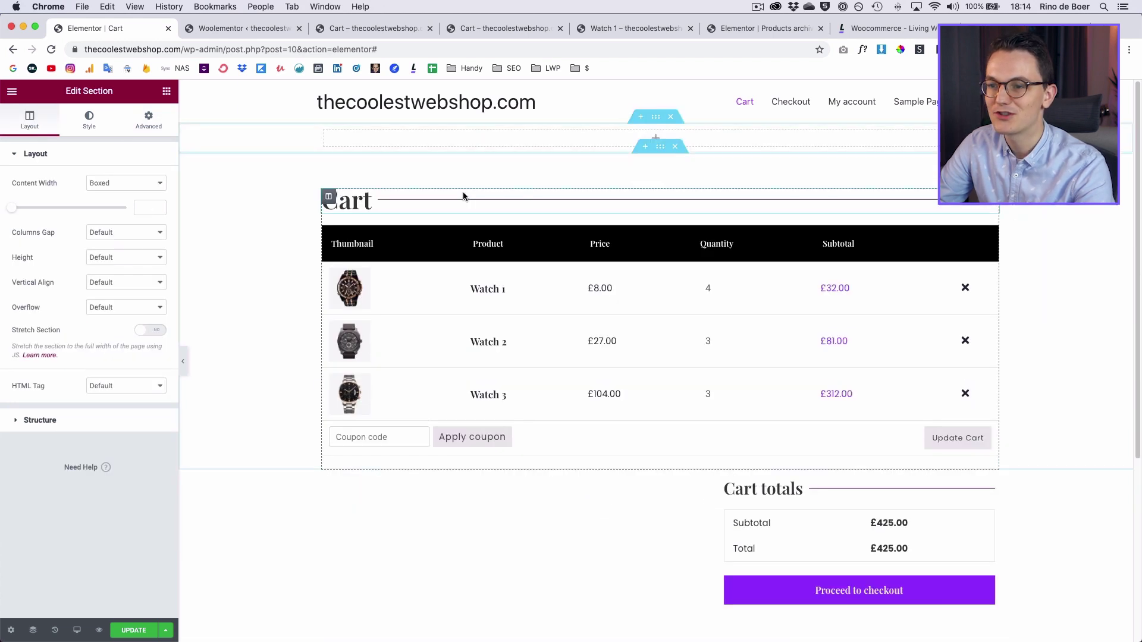
left_click(148, 121)
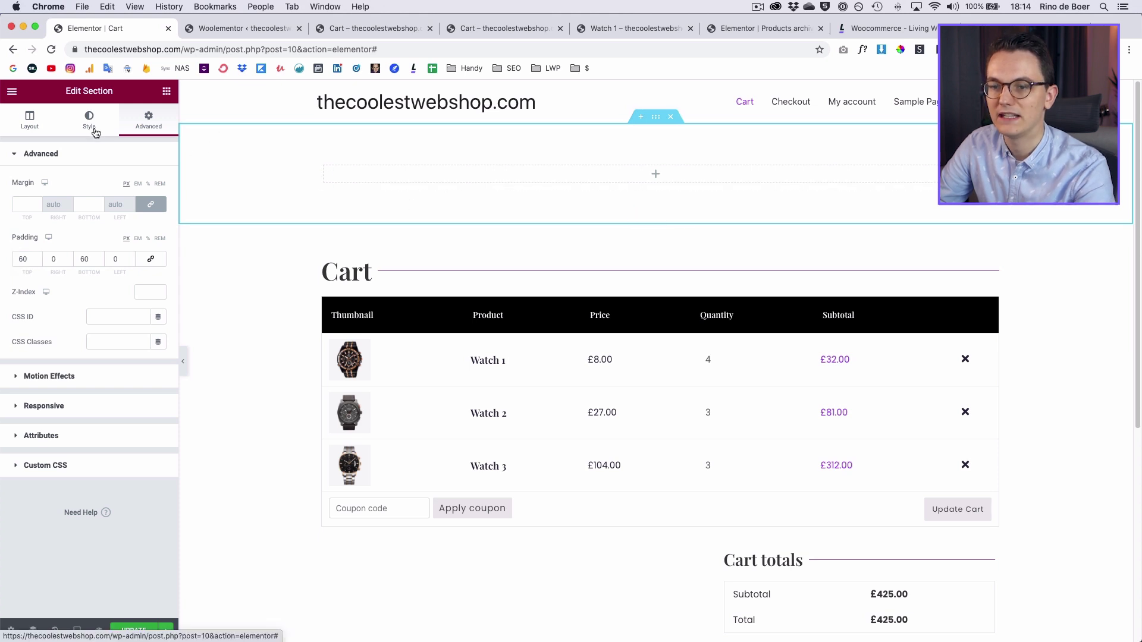
Give the new section a classic background using the blue-dial watch photo, with position Center Center and size Cover
left_click(89, 121)
left_click(111, 209)
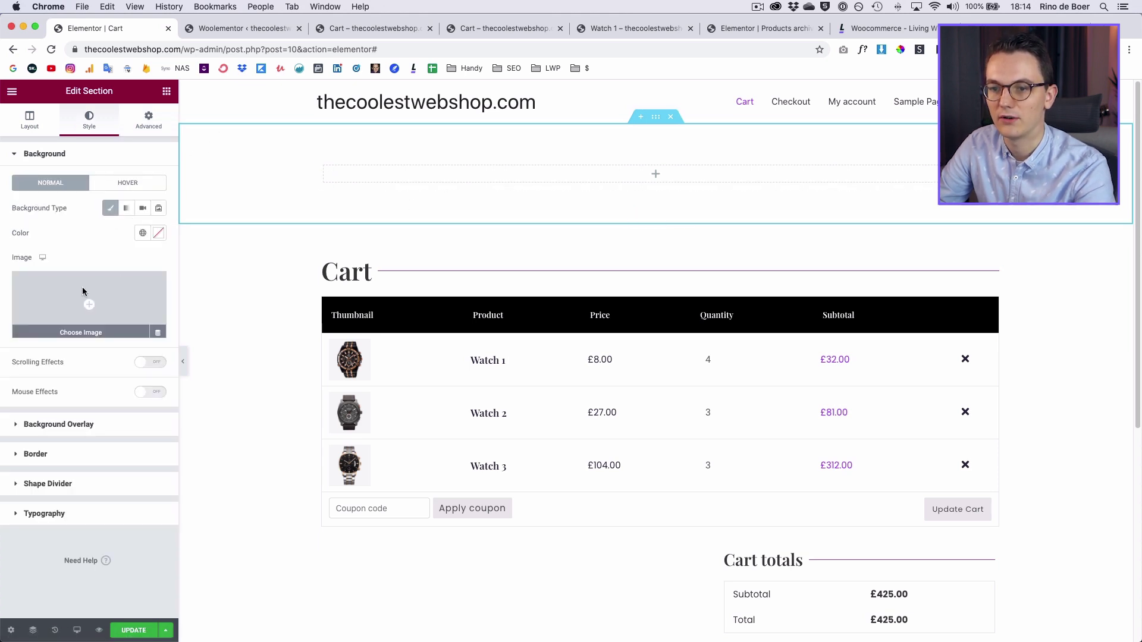
left_click(83, 285)
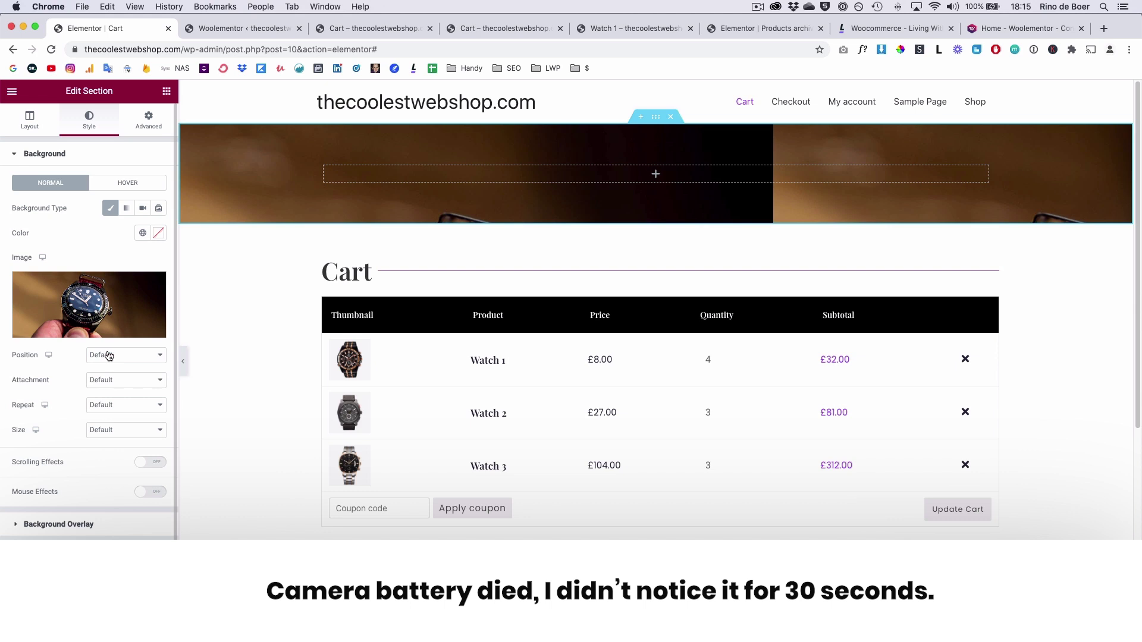
left_click(109, 356)
left_click(116, 363)
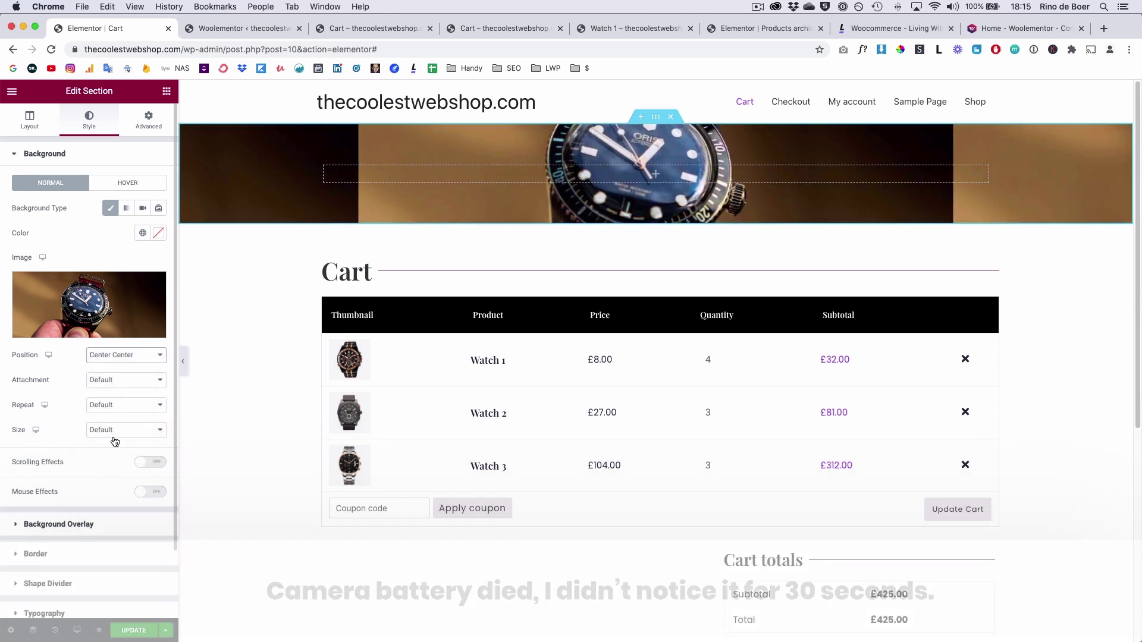
left_click(114, 435)
left_click(118, 455)
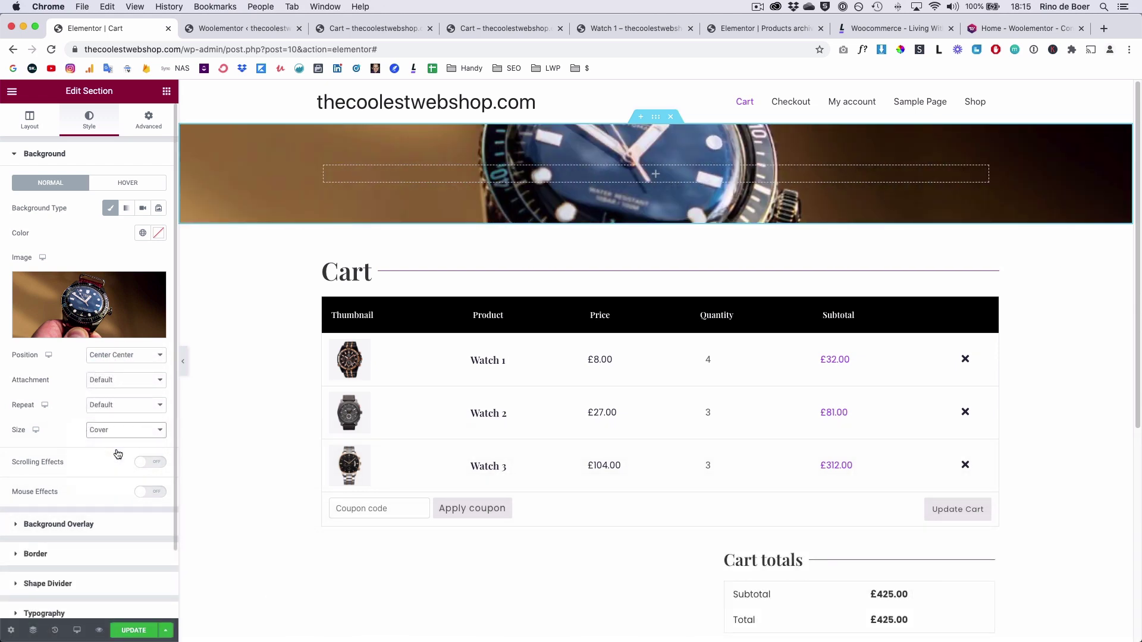
Increase the banner section's vertical padding to 80 px and move the Cart heading divider into it
left_click(148, 119)
double_click(27, 260)
type("80")
left_click_drag(991, 291, 498, 191)
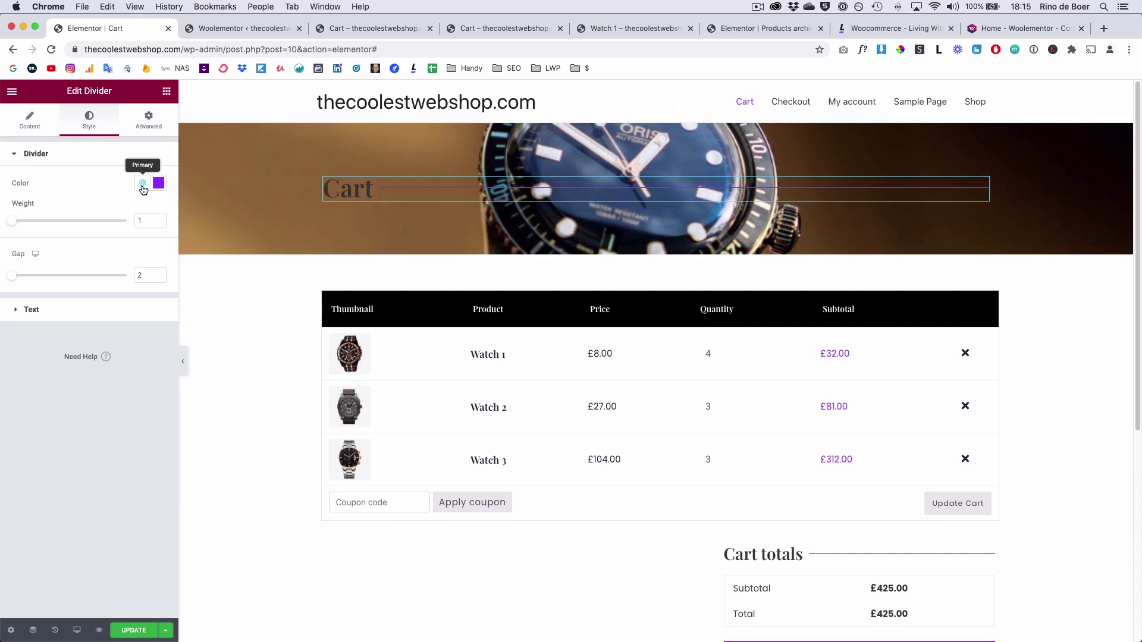
Match the banner's Cart divider to the reference shop with white text and a short white line, zero its column padding, and update the page
key("super+grave")
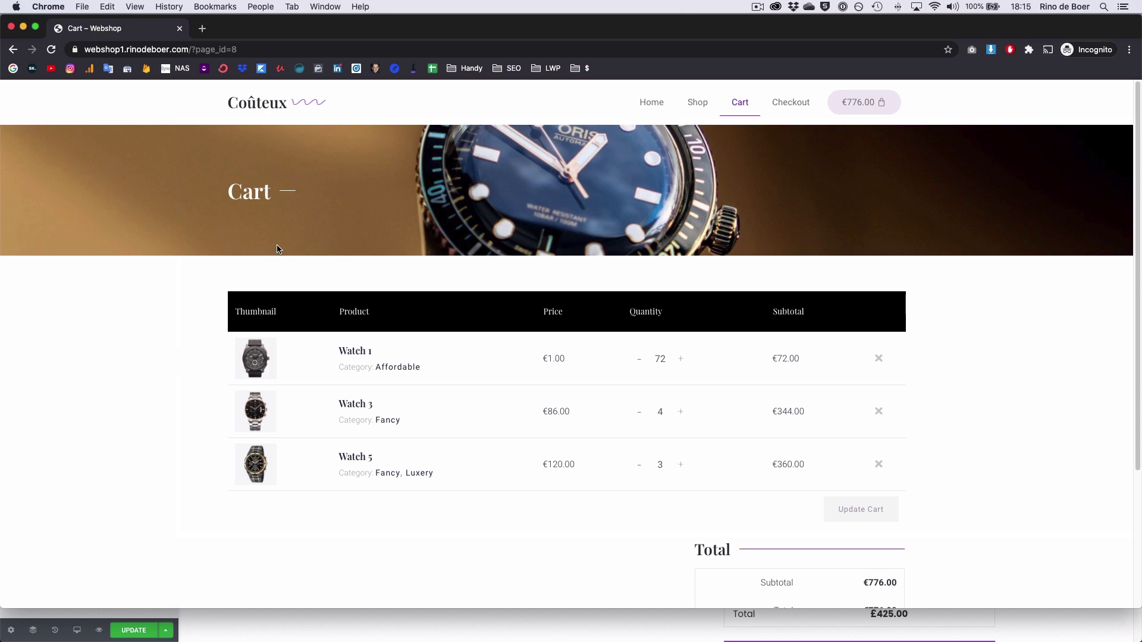
key("super+grave")
left_click(31, 119)
left_click(526, 169)
left_click(133, 631)
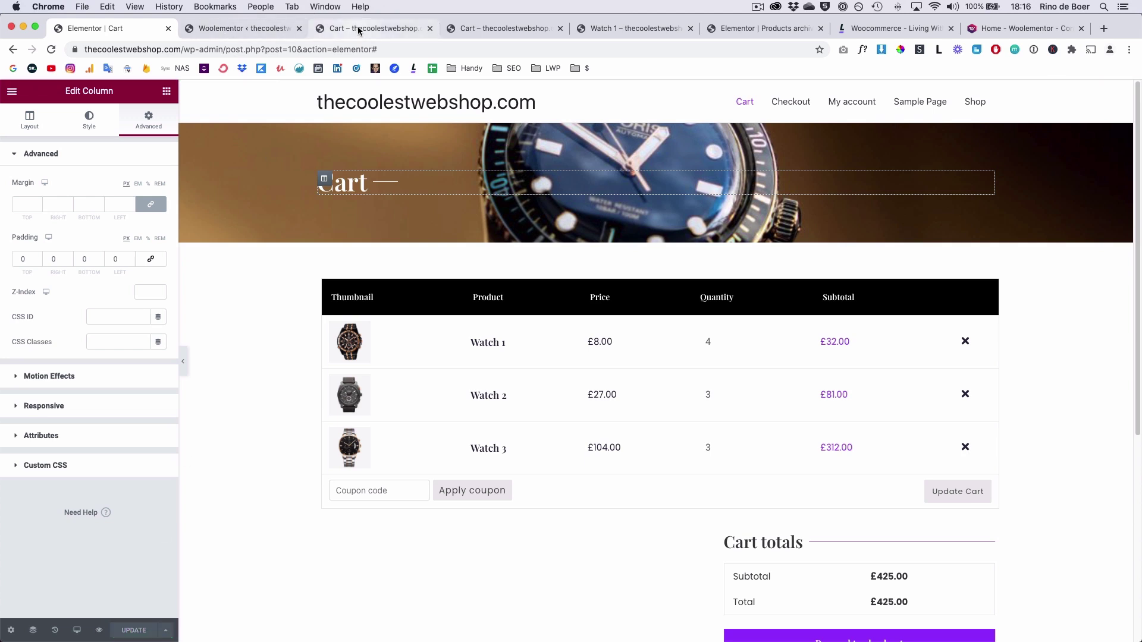
Reload the live cart page and review the new watch banner and the layout below it
left_click(506, 28)
key("super+r")
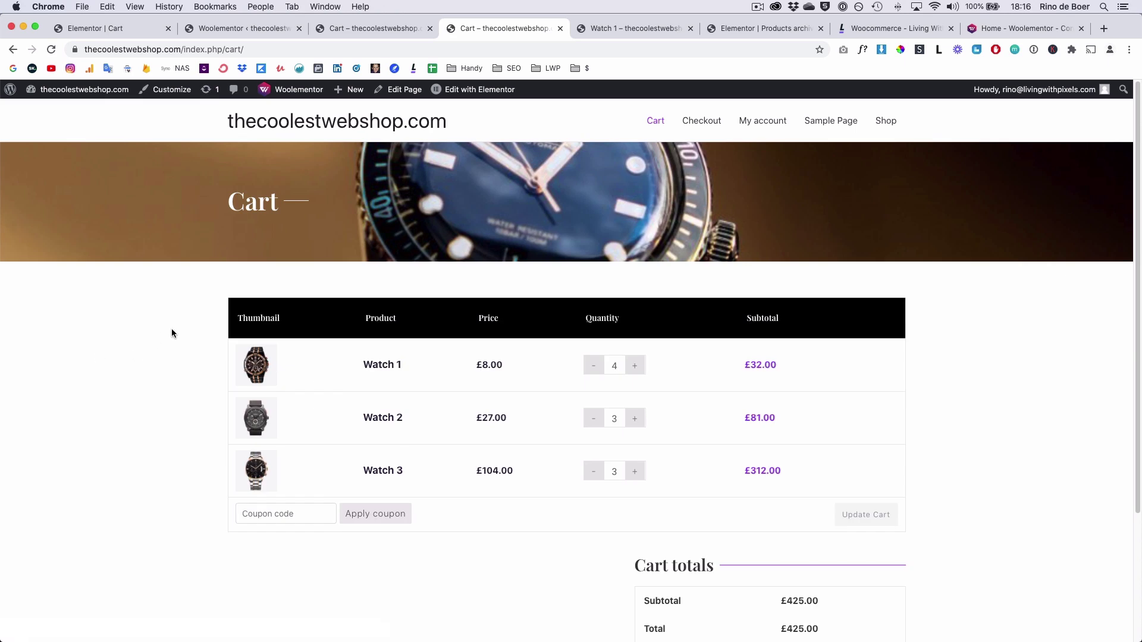
scroll(146, 312, "down", 1)
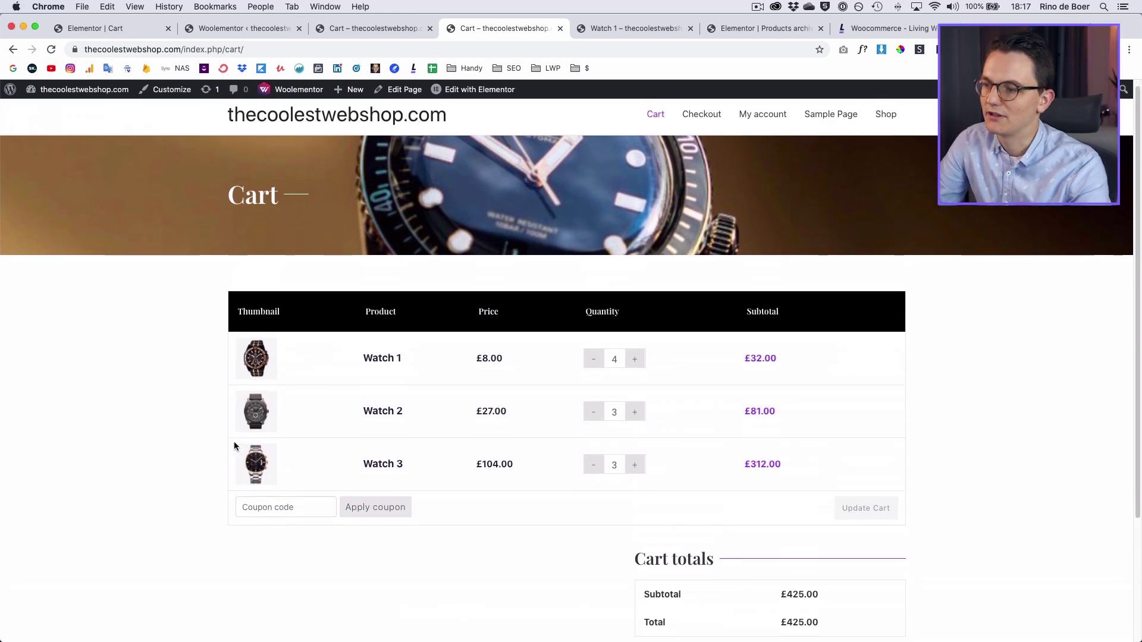
scroll(234, 443, "down", 1)
scroll(234, 444, "down", 3)
scroll(234, 443, "up", 3)
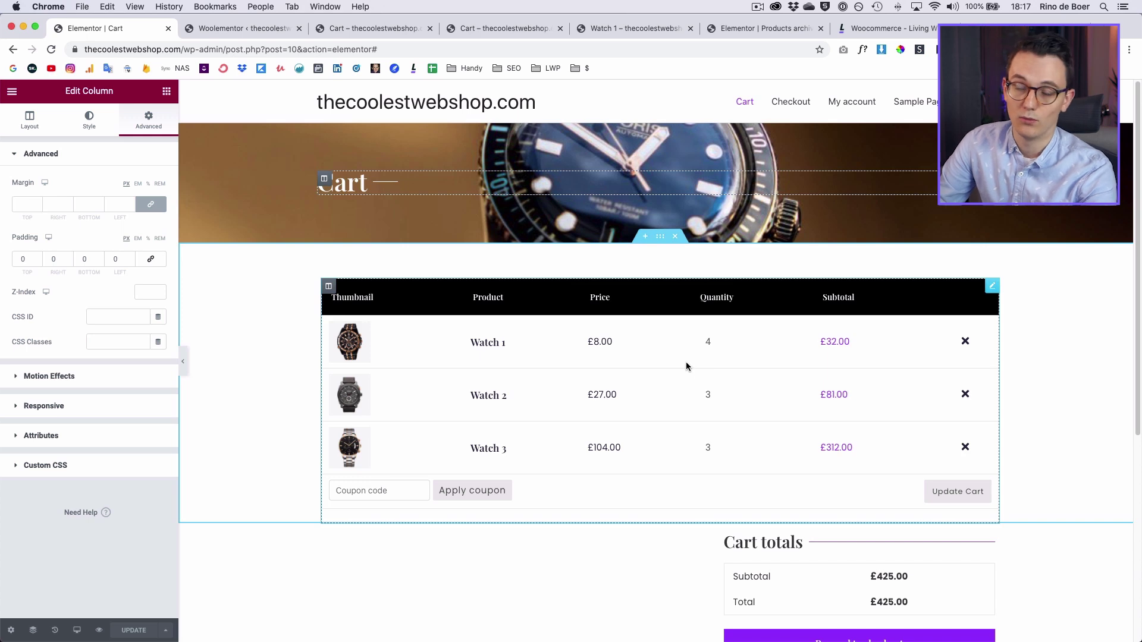
Compare the cart table in the editor with the reference shop's cart page
scroll(316, 426, "down", 1)
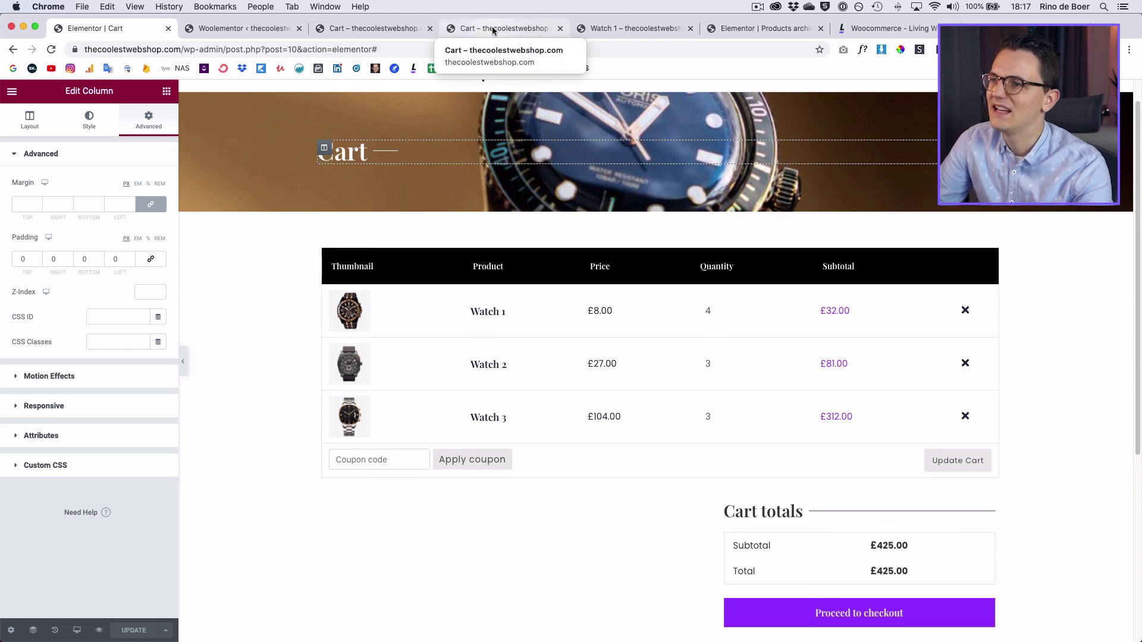
key("super+grave")
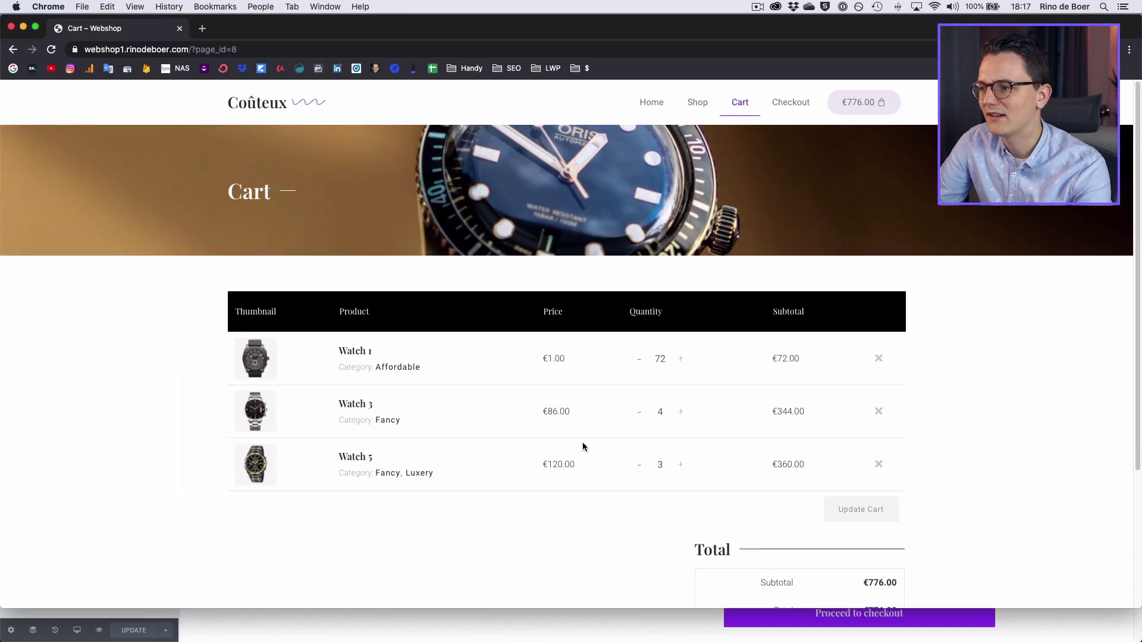
key("super+grave")
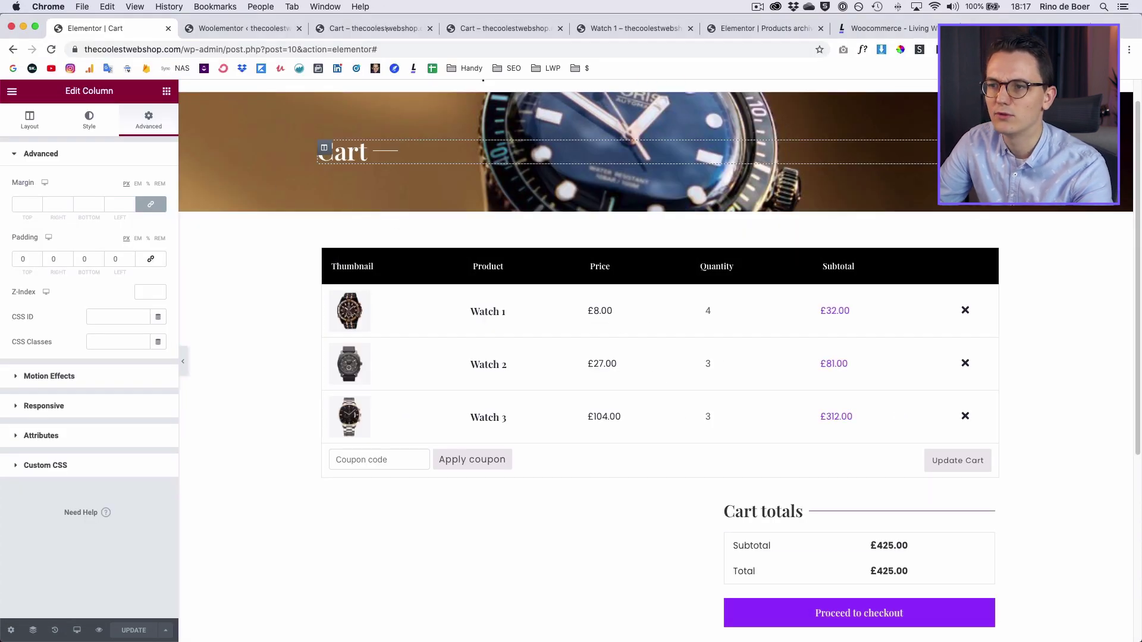
Set the Cart Items widget's Quantity background to fully transparent (#02010100)
left_click(82, 116)
left_click(992, 255)
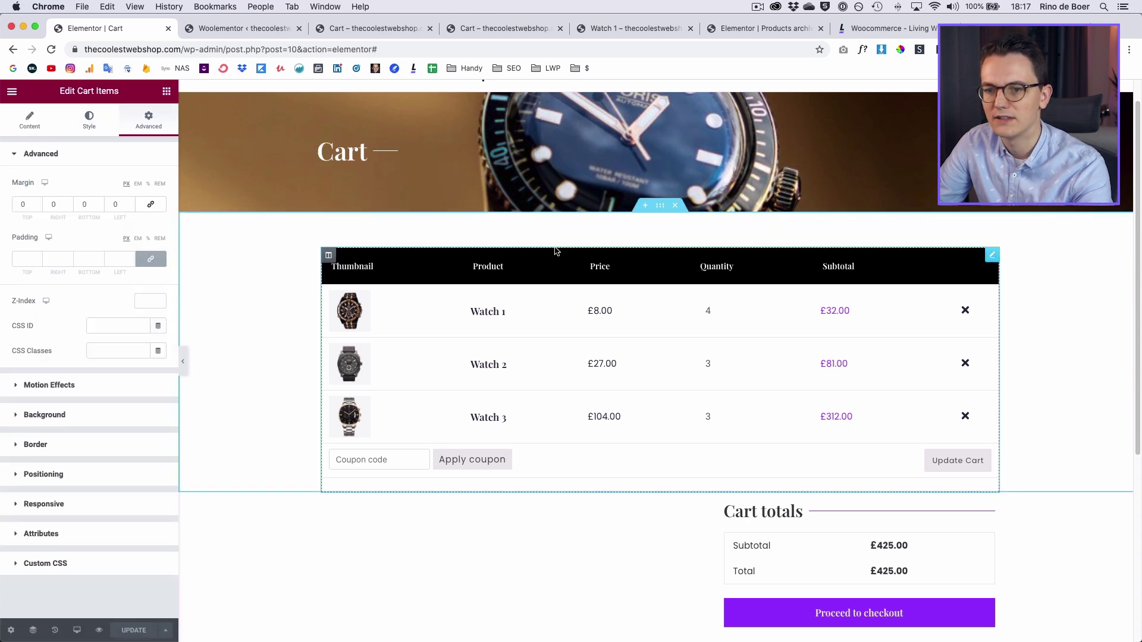
scroll(102, 518, "down", 3)
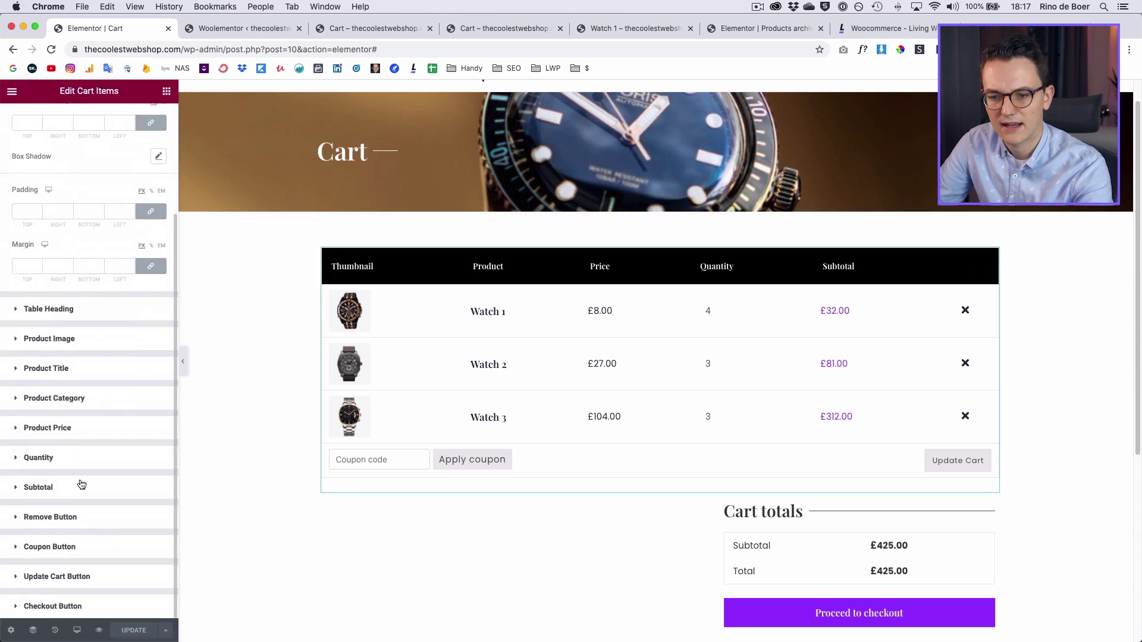
left_click(74, 460)
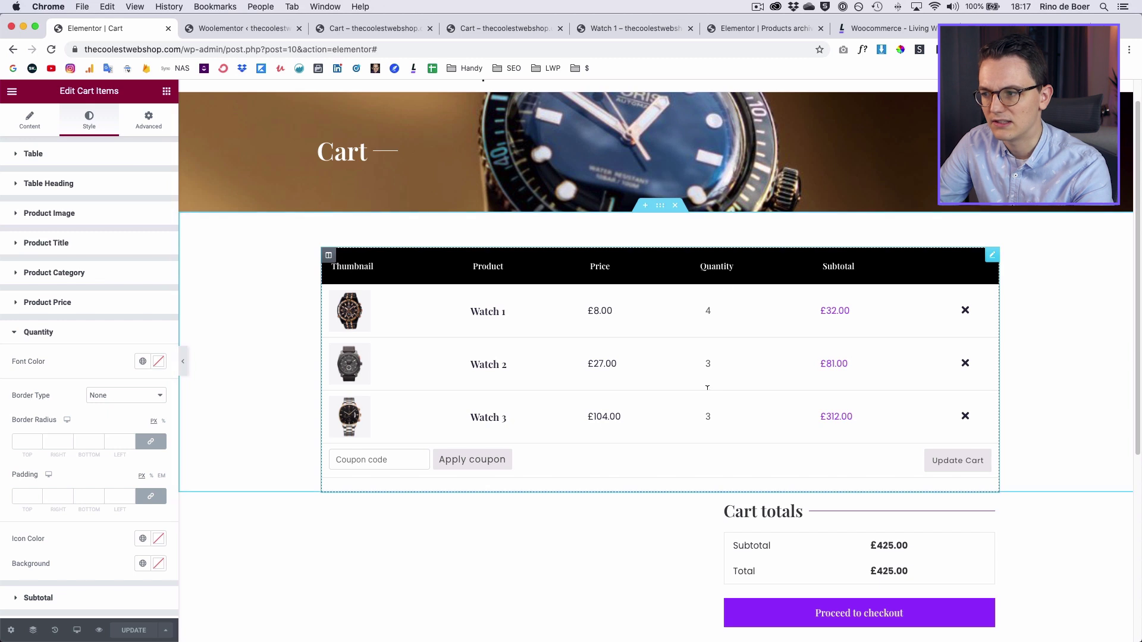
scroll(157, 428, "down", 4)
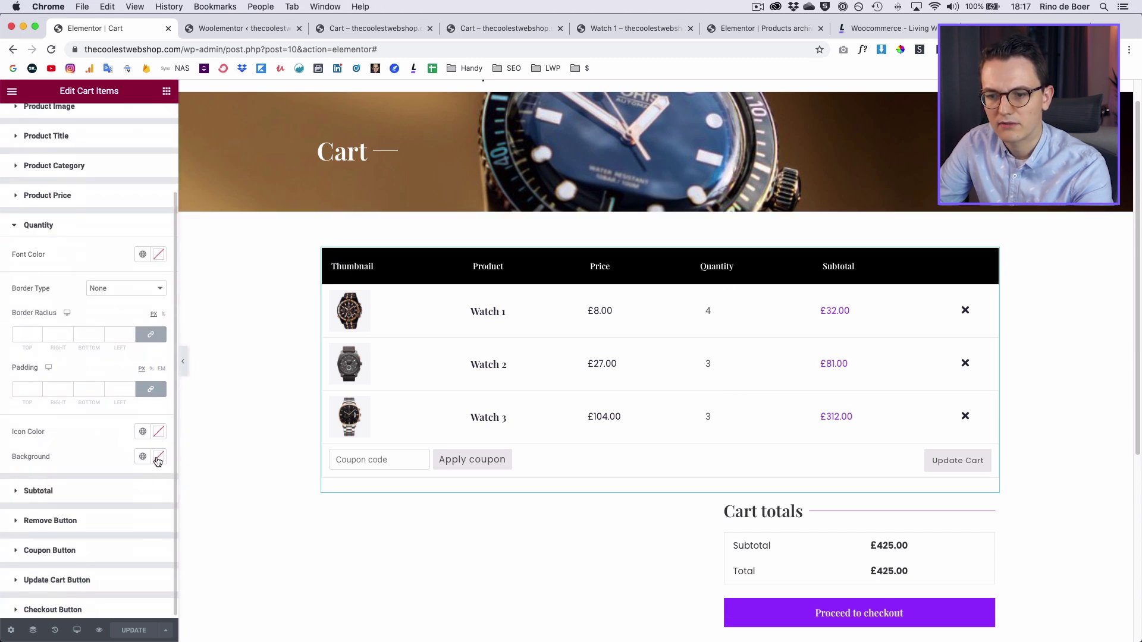
left_click(160, 462)
left_click_drag(152, 409, 17, 409)
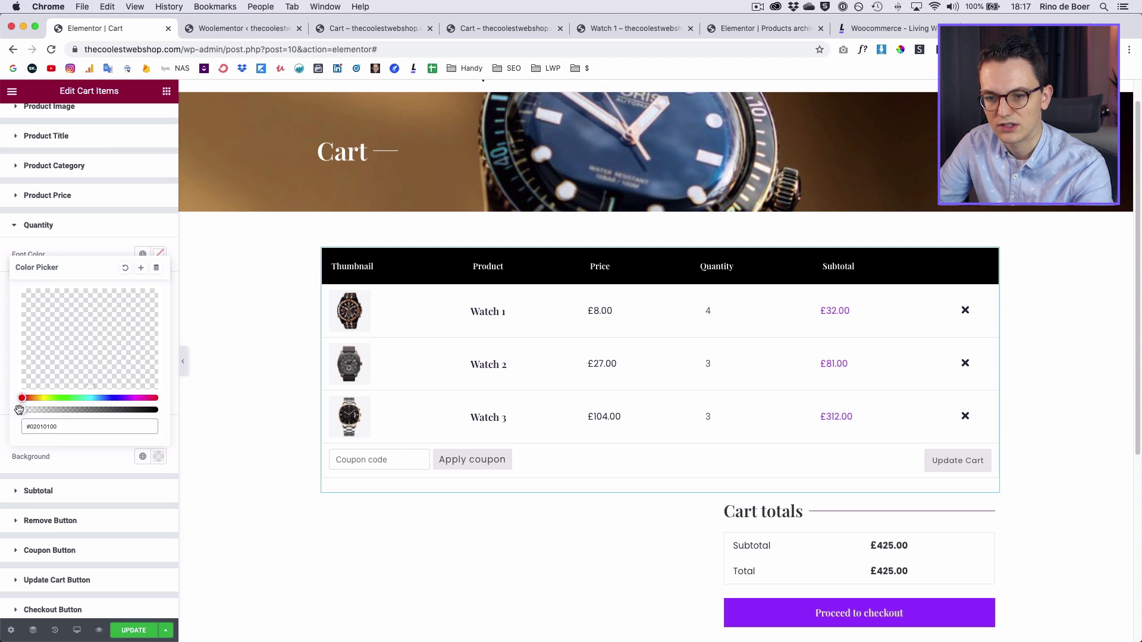
left_click(80, 465)
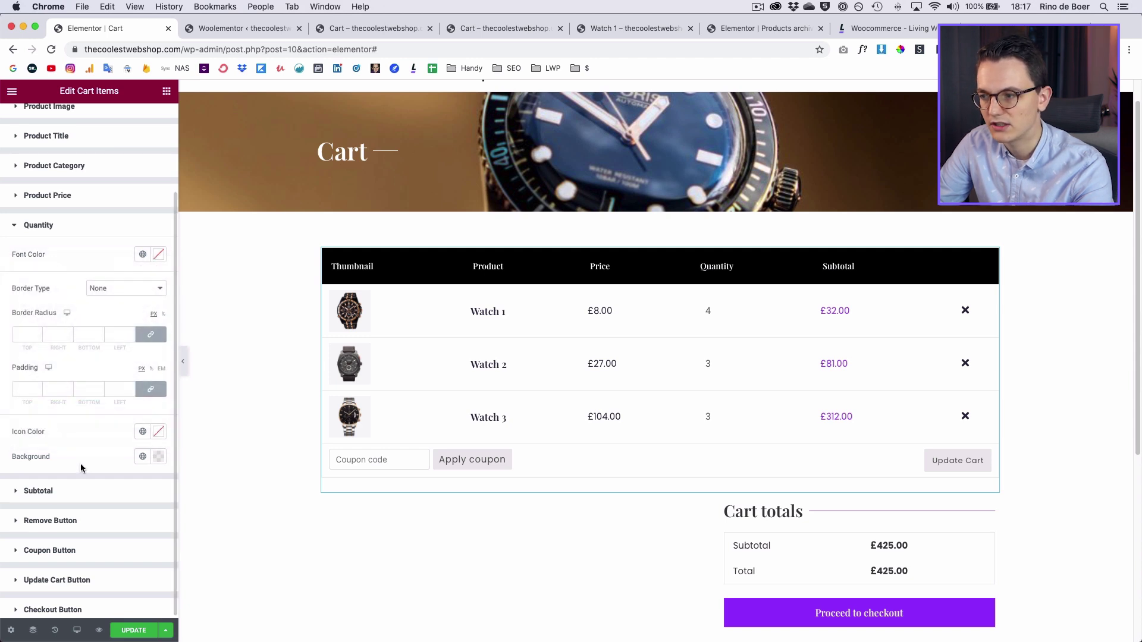
Apply the global dark grey colour to the Quantity icons and update the page
left_click(159, 433)
left_click(143, 433)
left_click(89, 528)
left_click(134, 630)
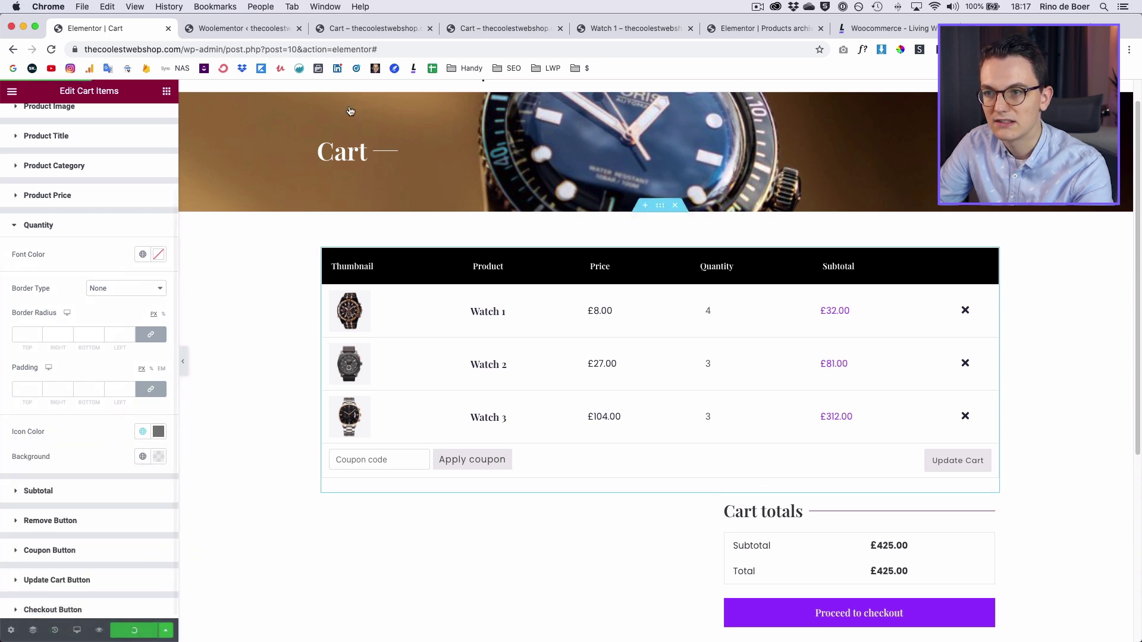
Reload the live cart page and check the restyled quantity controls
left_click(500, 29)
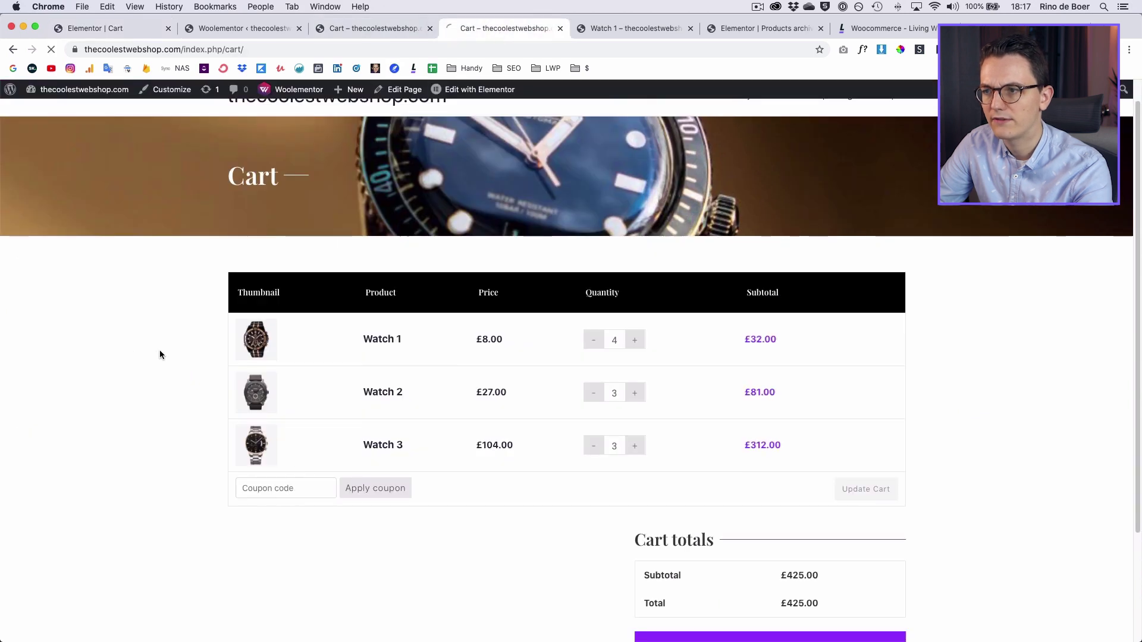
key("super+r")
scroll(157, 355, "down", 1)
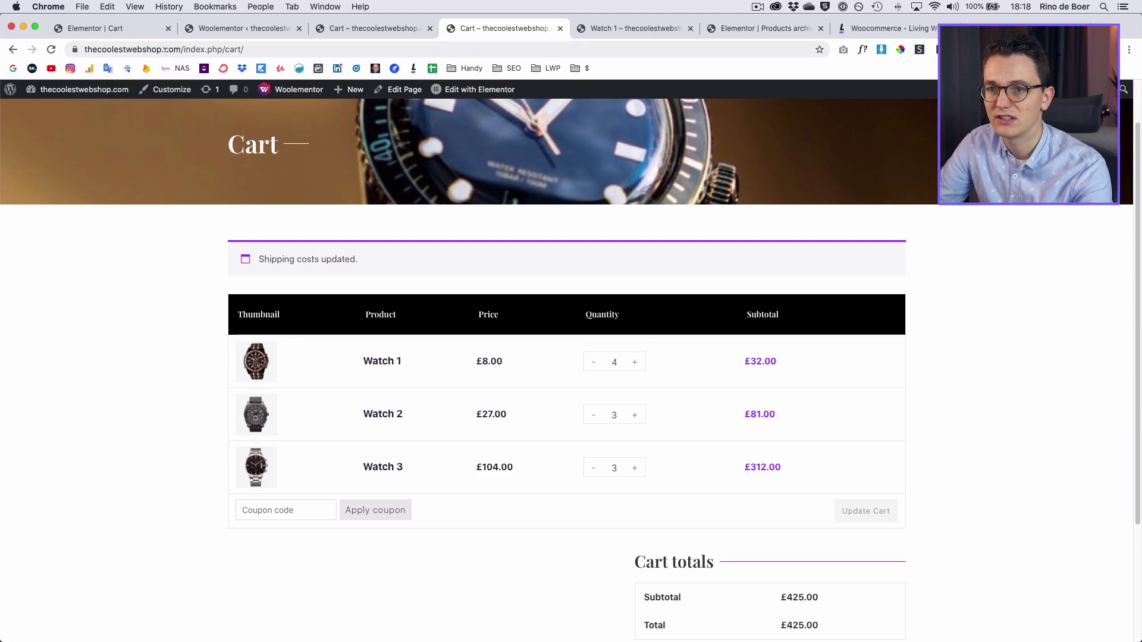
Back in the Elementor editor, set the Quantity border type to Solid with width 0 on all sides and save
key("super+1")
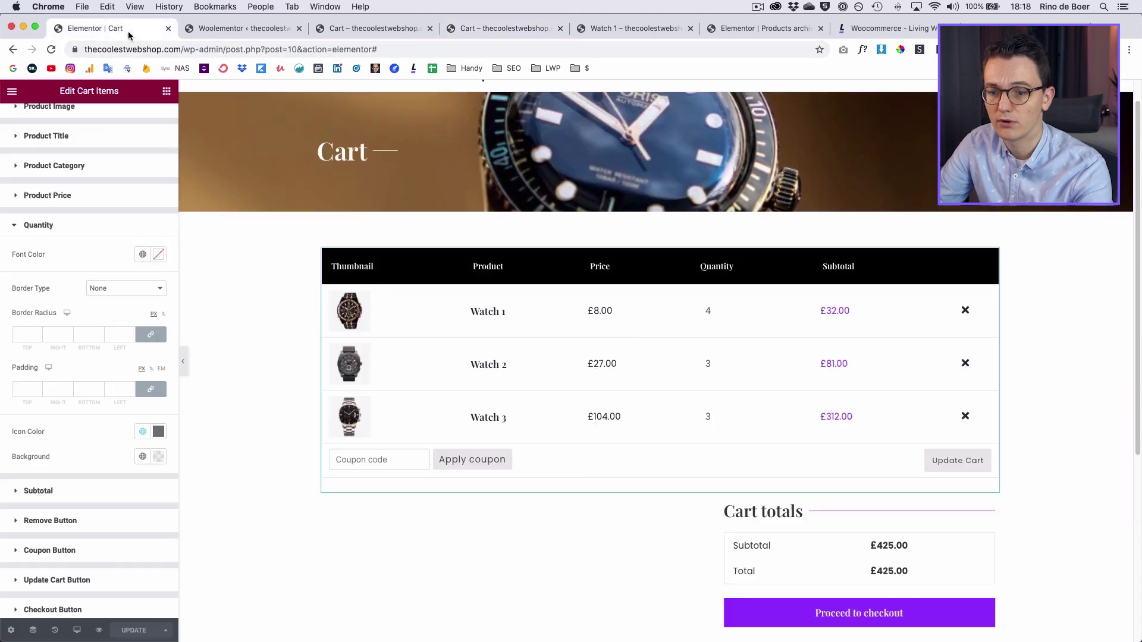
left_click(125, 288)
left_click(116, 298)
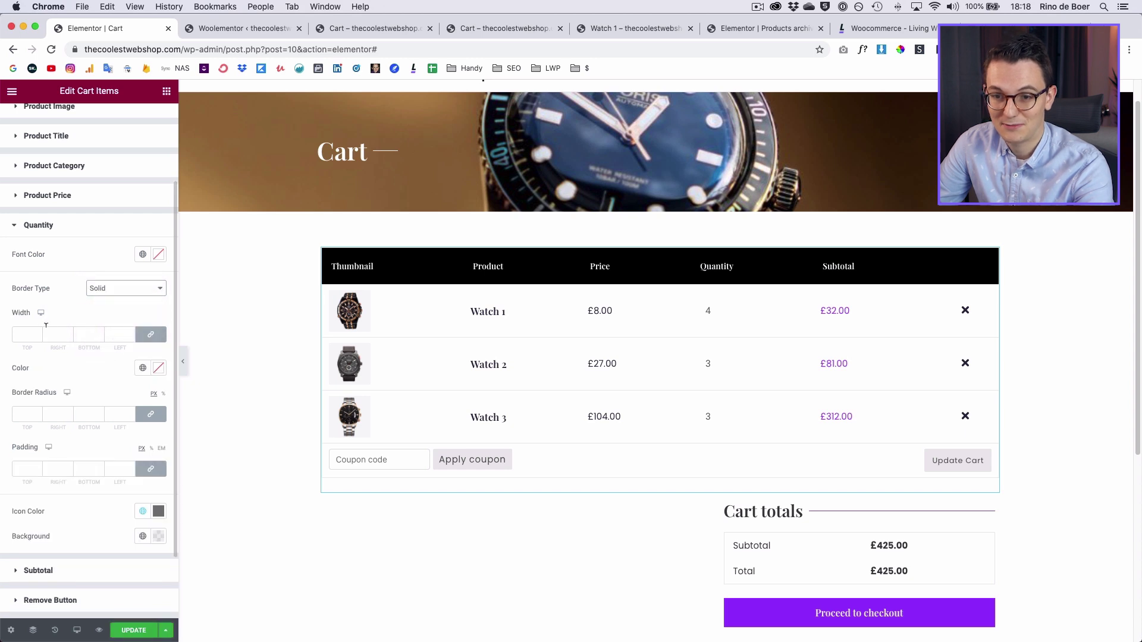
key("super+s")
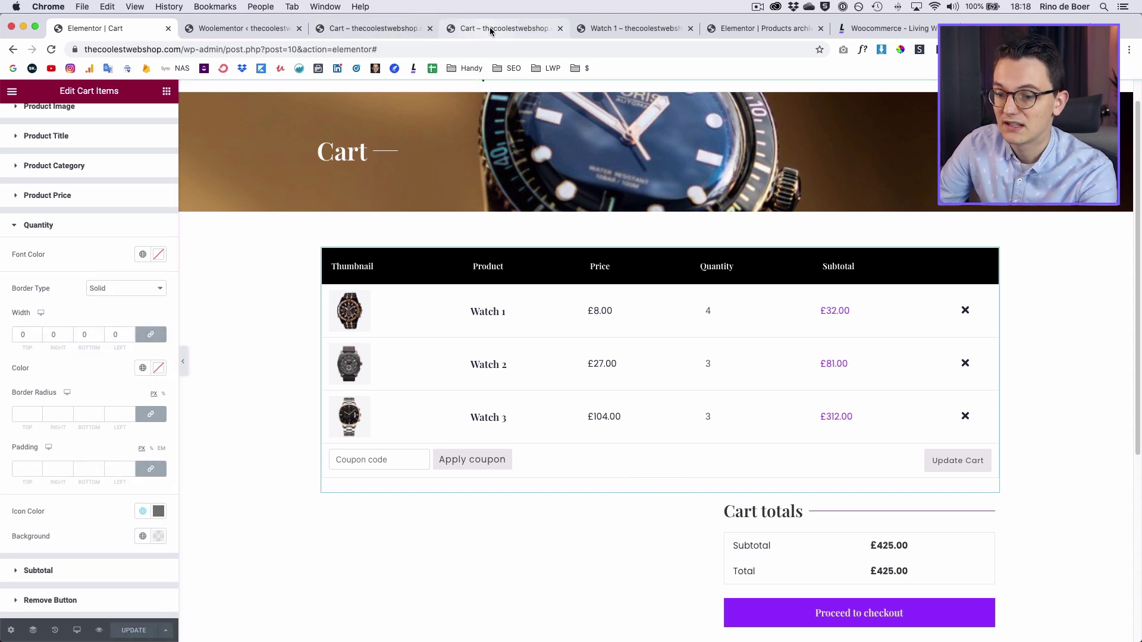
Reload the live cart page, raise the Watch 1 quantity to 5, and check the cart totals area
left_click(490, 31)
key("super+r")
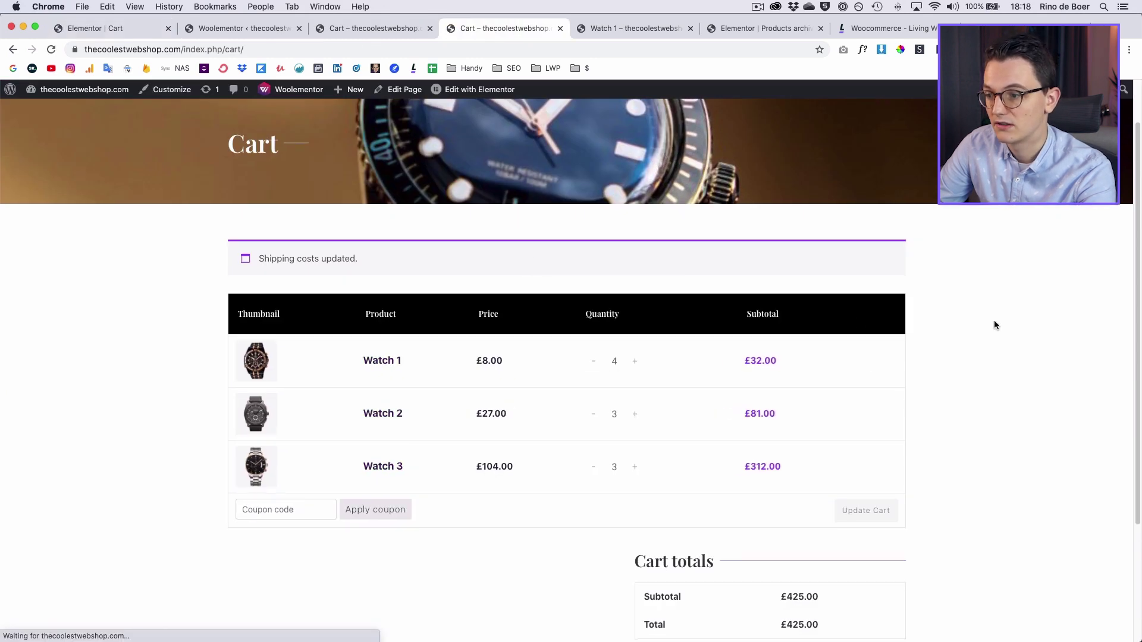
left_click(635, 362)
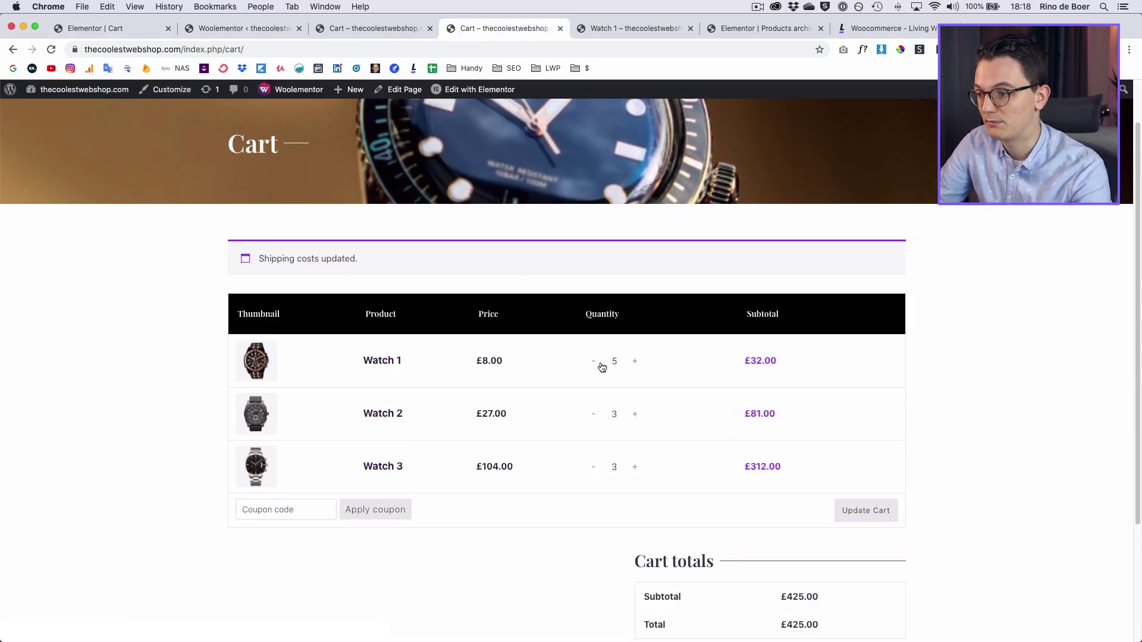
scroll(751, 473, "down", 2)
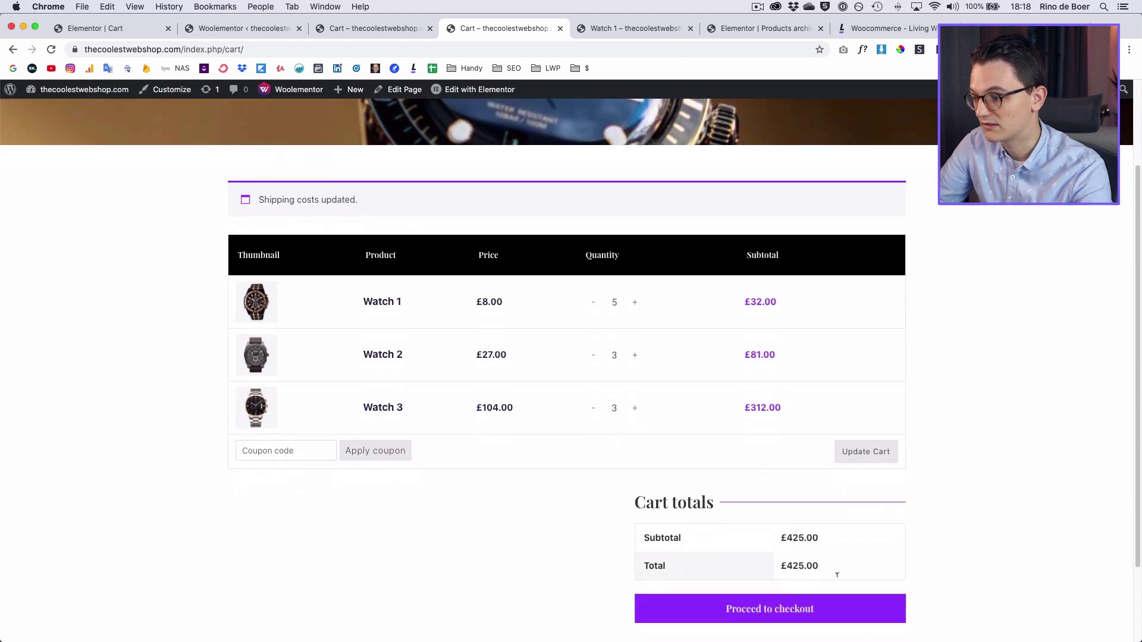
Update the live cart with the raised Watch 1 quantity, and preview the cart page at tablet size in the Elementor editor
left_click(887, 455)
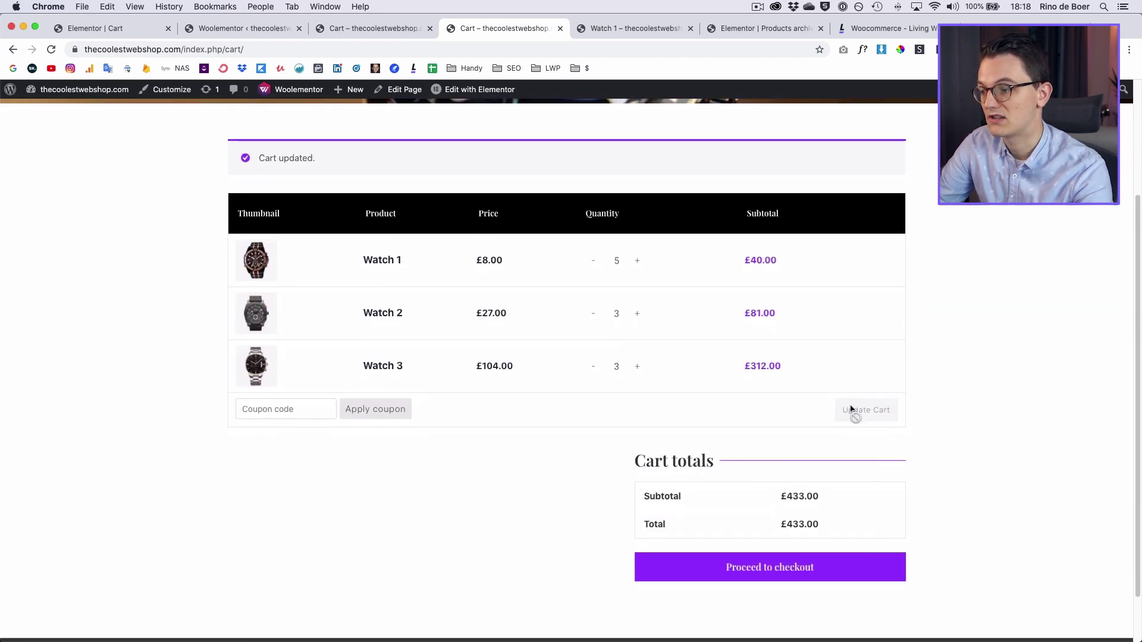
key("super+1")
left_click(77, 630)
left_click(70, 577)
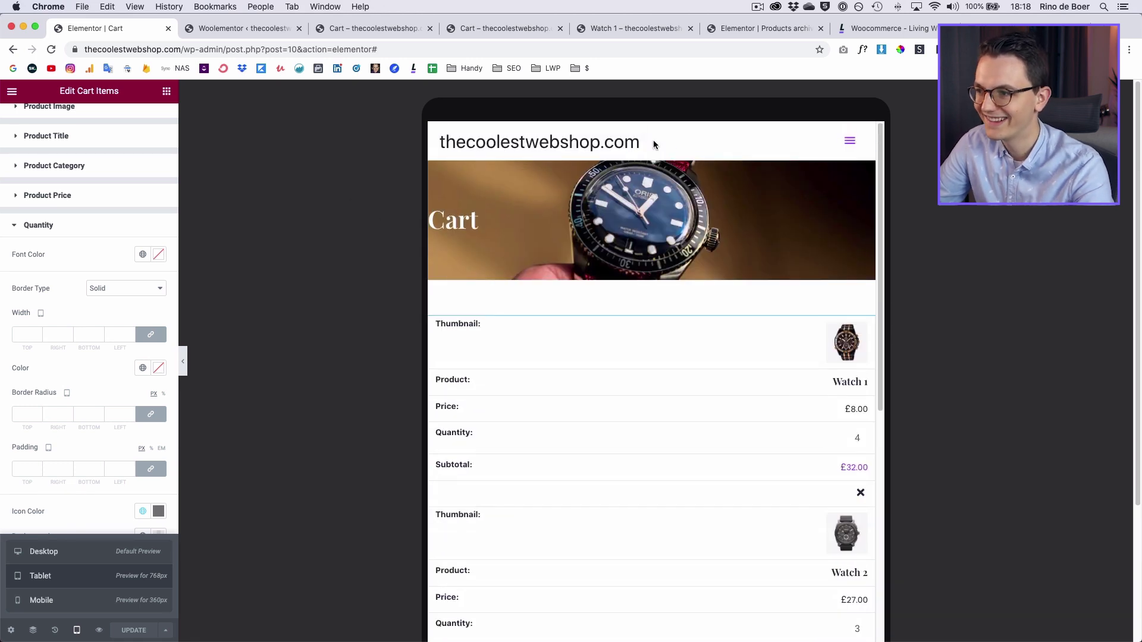
scroll(433, 378, "down", 10)
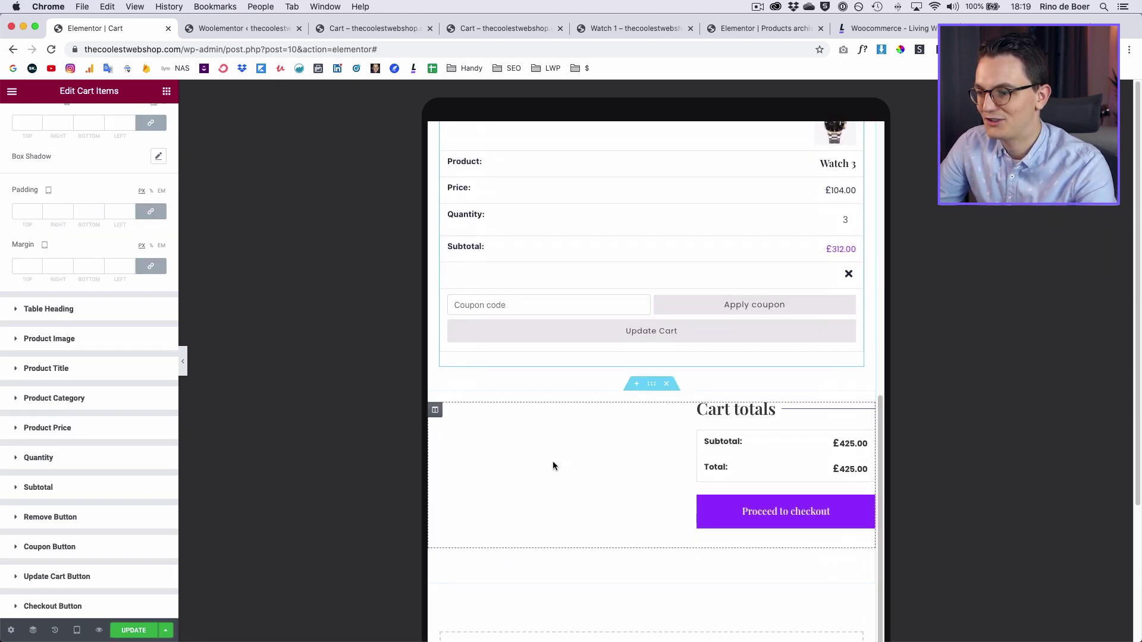
Give the cart totals section a tablet padding of 20 px on the right and left and 0 on the top and bottom
left_click(645, 396)
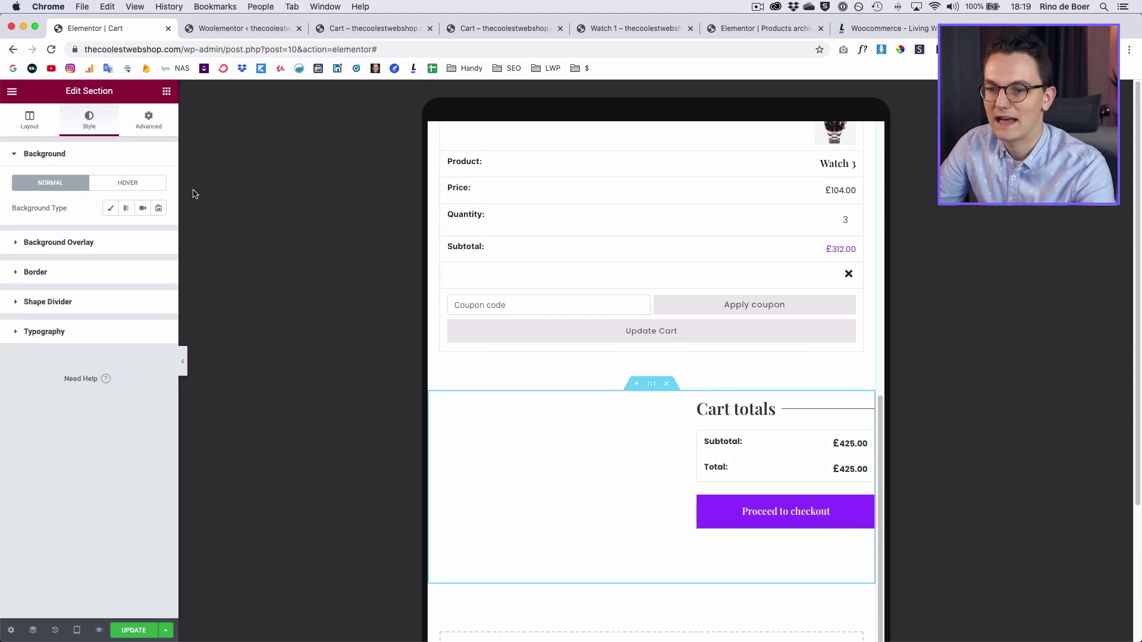
left_click(149, 121)
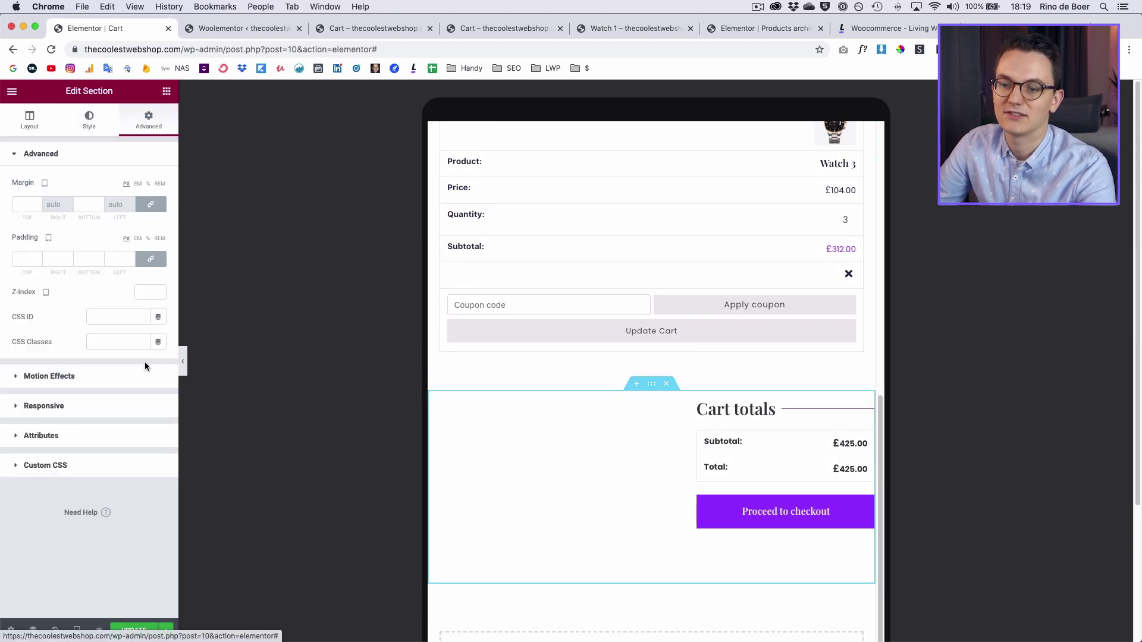
left_click(111, 257)
type("2")
left_click(52, 259)
type("2")
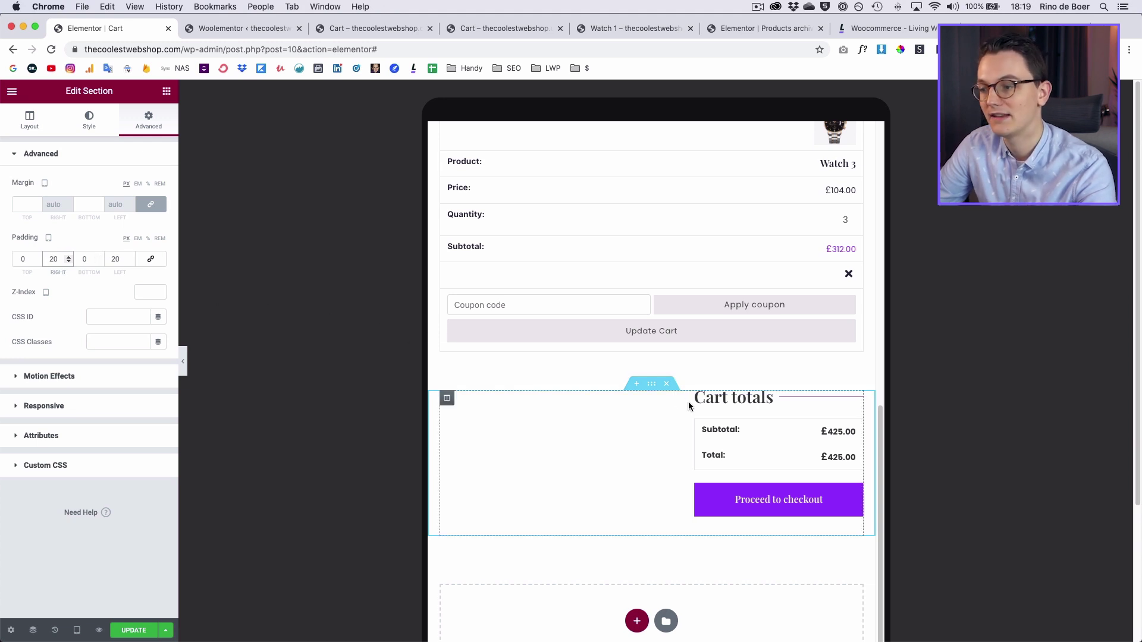
In the mobile preview, set the cart totals column's padding to 0 on all sides, save the page and check the mobile layout
mouse_move(76, 630)
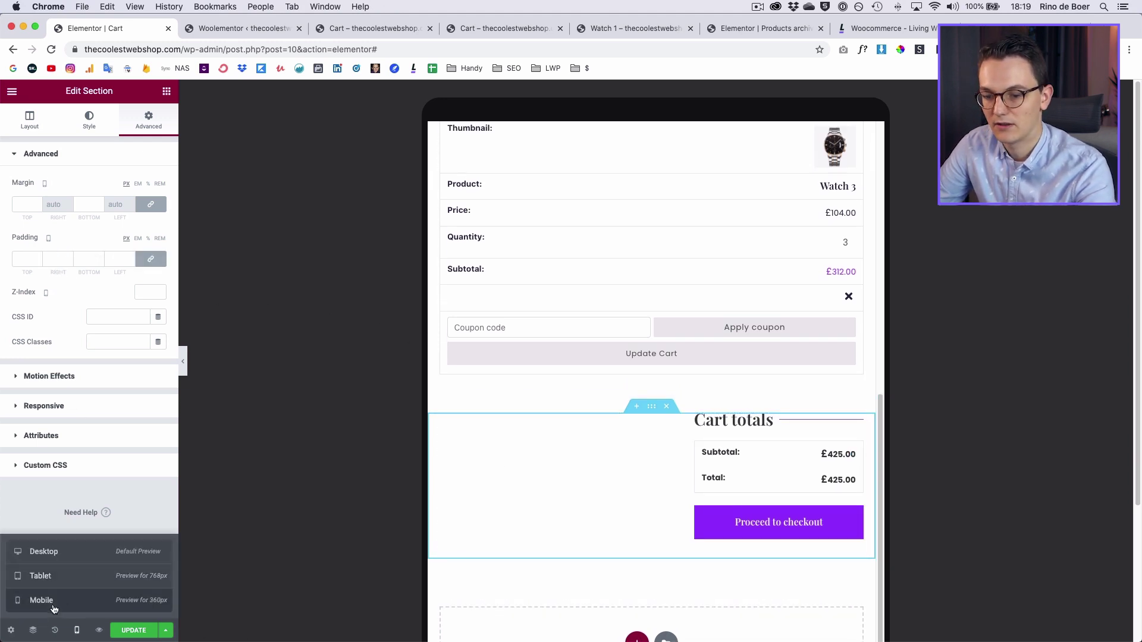
left_click(41, 601)
scroll(666, 411, "up", 2)
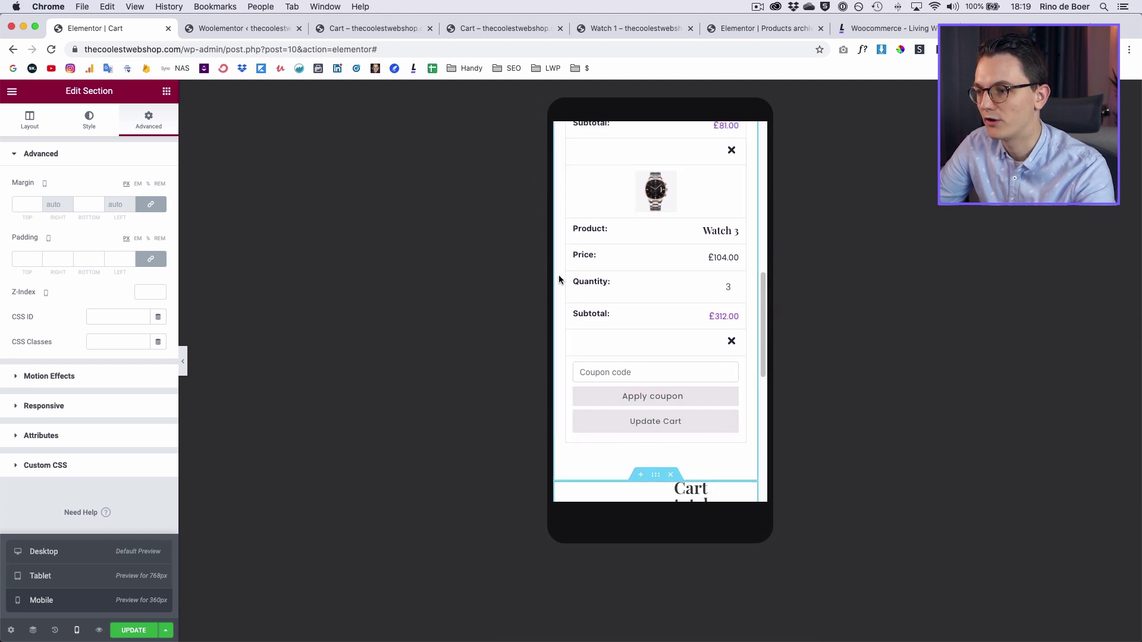
scroll(559, 278, "down", 3)
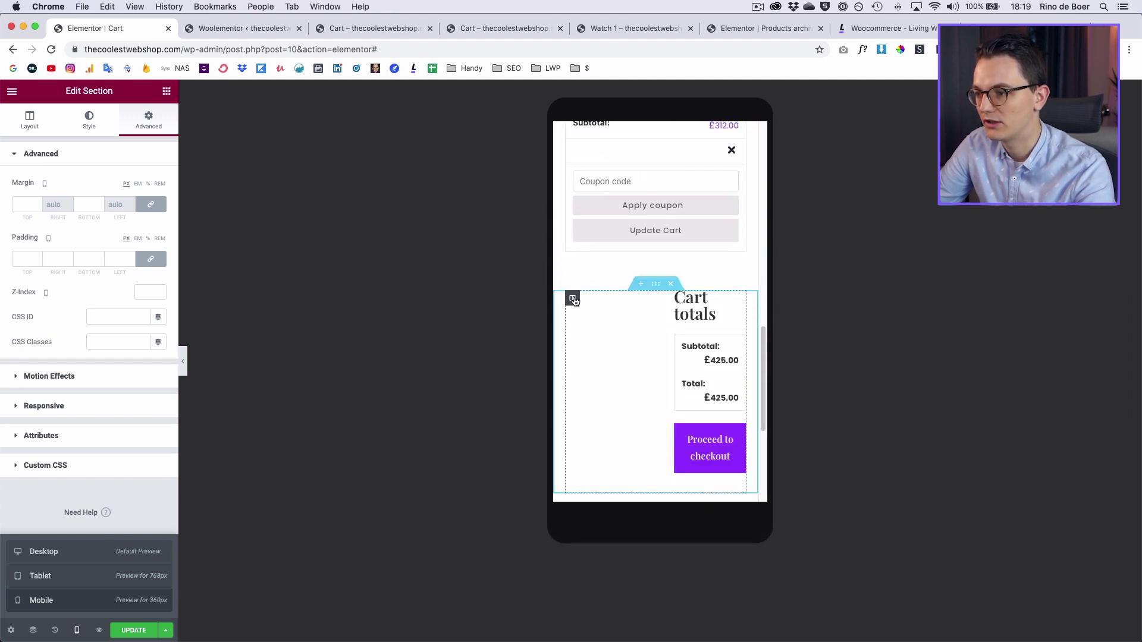
left_click(573, 299)
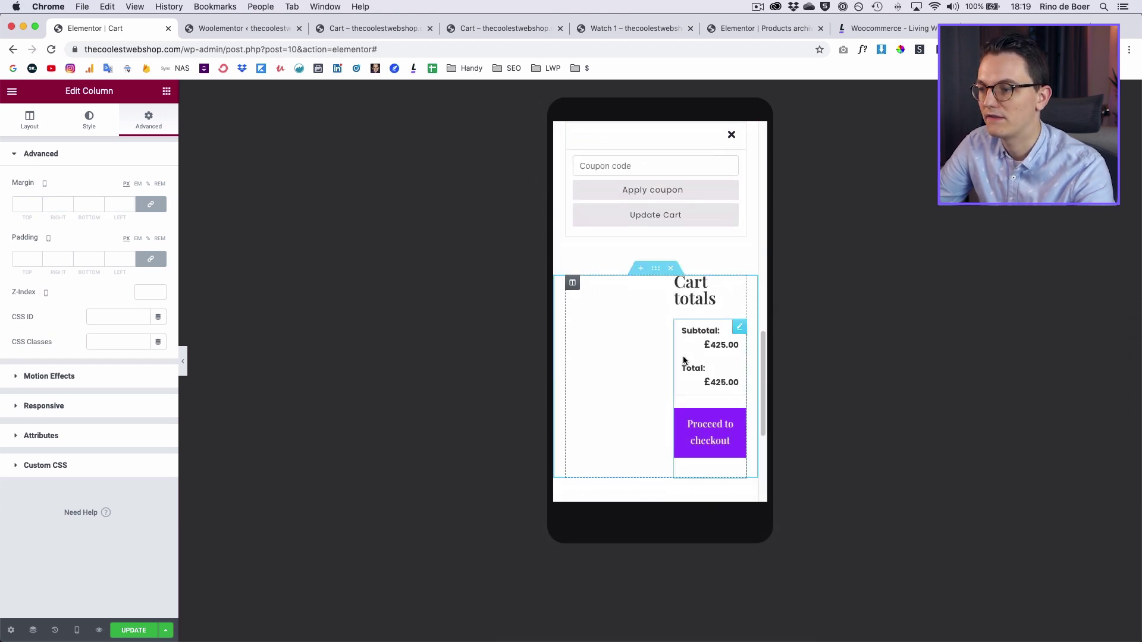
left_click(150, 260)
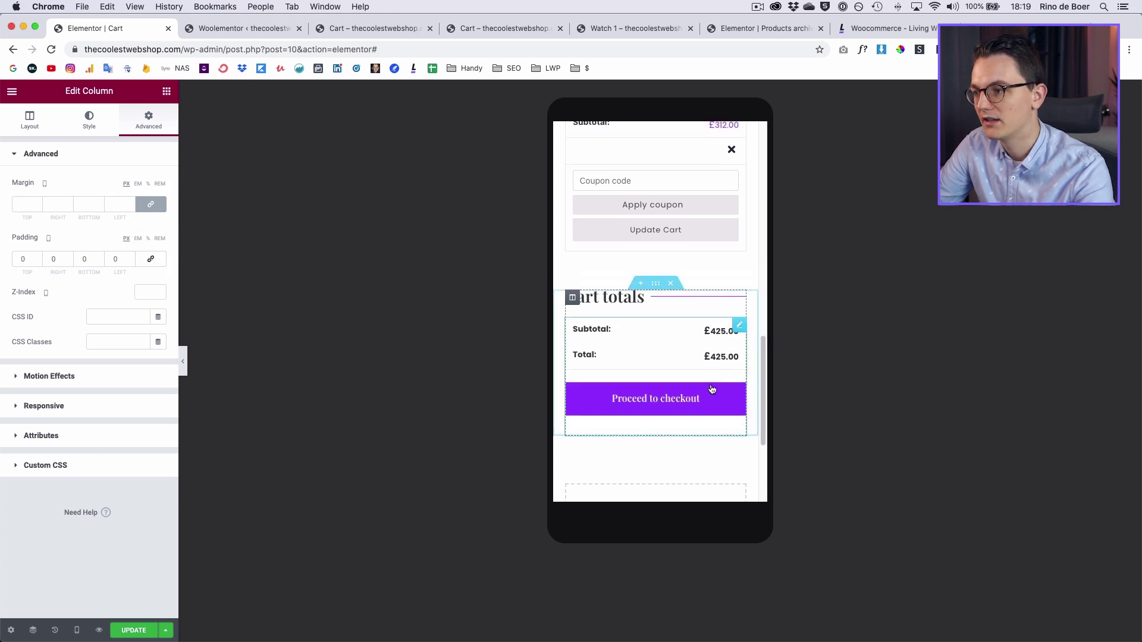
scroll(668, 339, "up", 1)
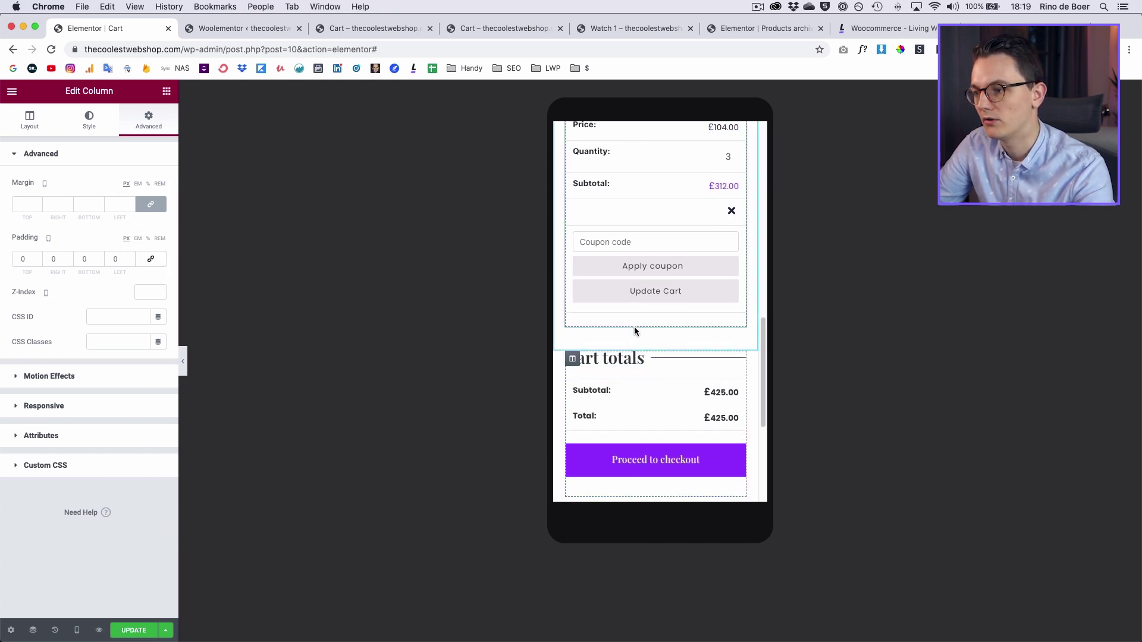
scroll(634, 327, "up", 10)
scroll(624, 298, "up", 3)
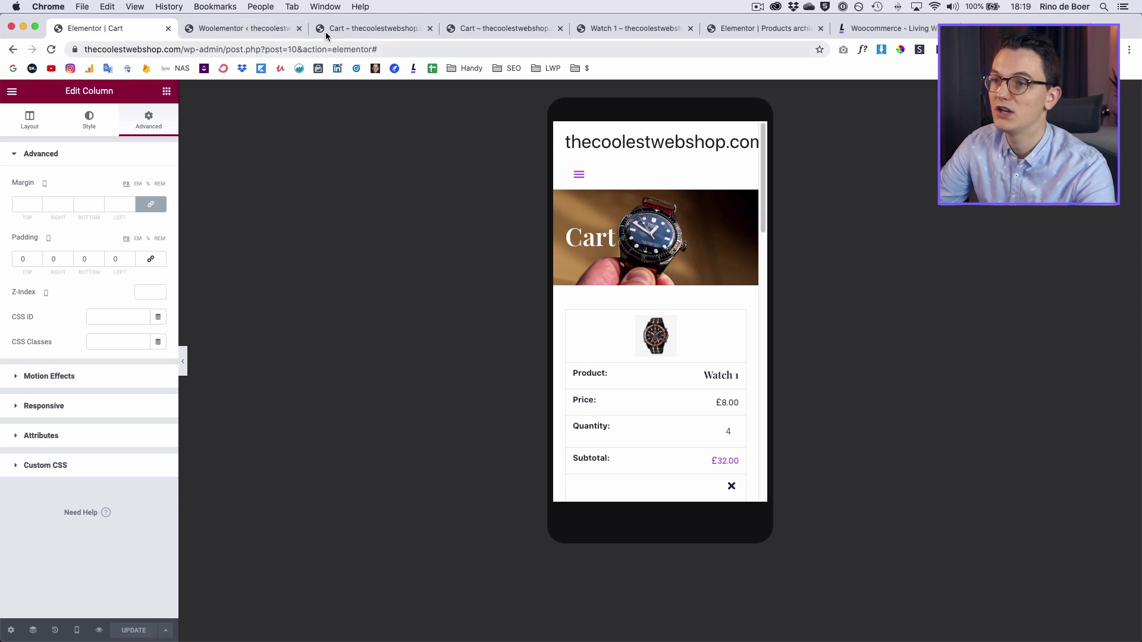
Compare the live cart page with the reference cart, proceed to the checkout page and look through its default layout
left_click(460, 32)
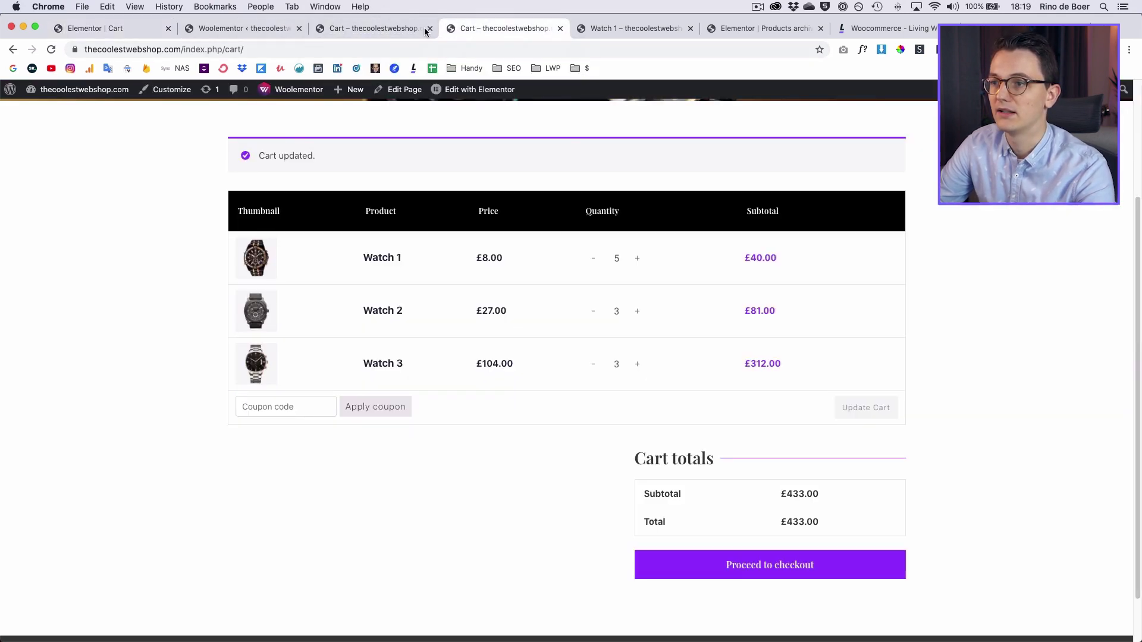
left_click(390, 27)
left_click(491, 32)
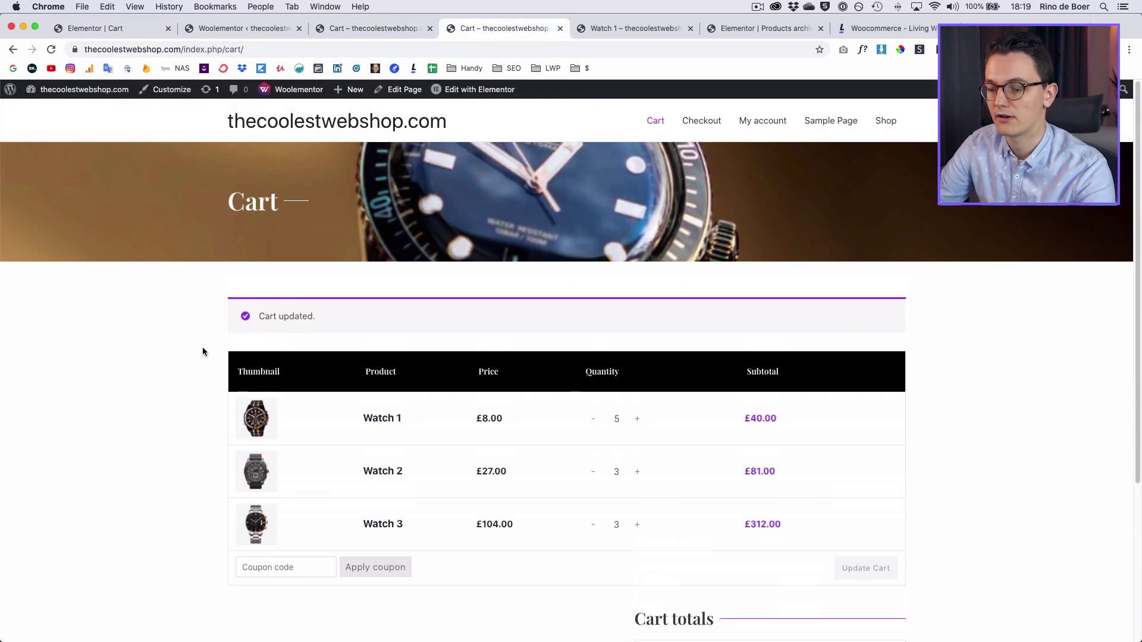
scroll(993, 381, "down", 4)
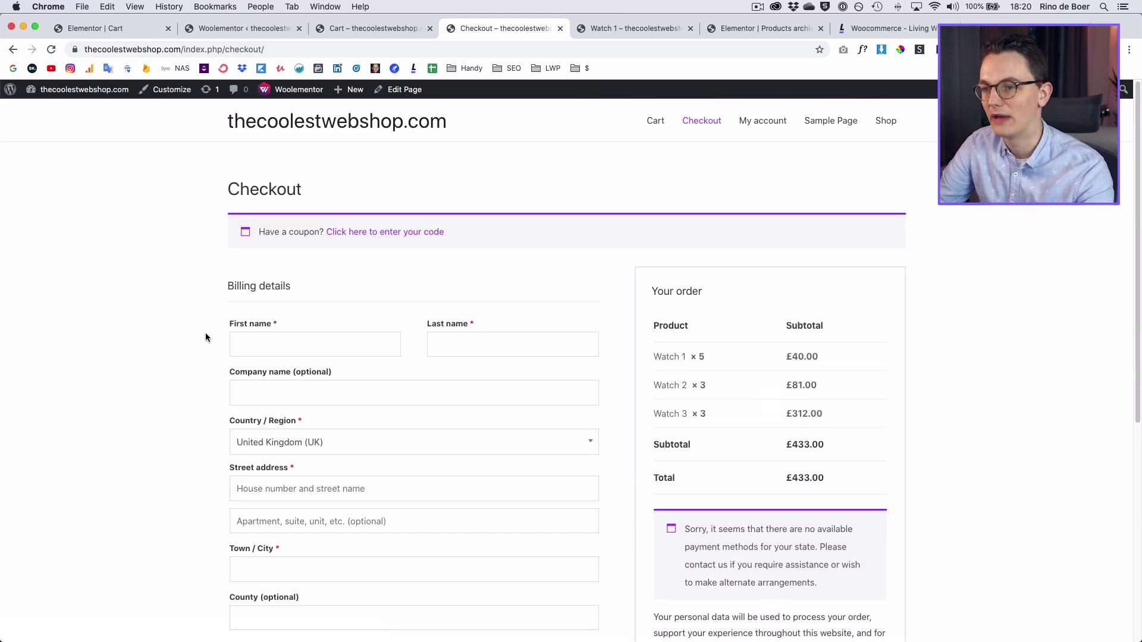
scroll(206, 334, "down", 6)
scroll(195, 314, "up", 6)
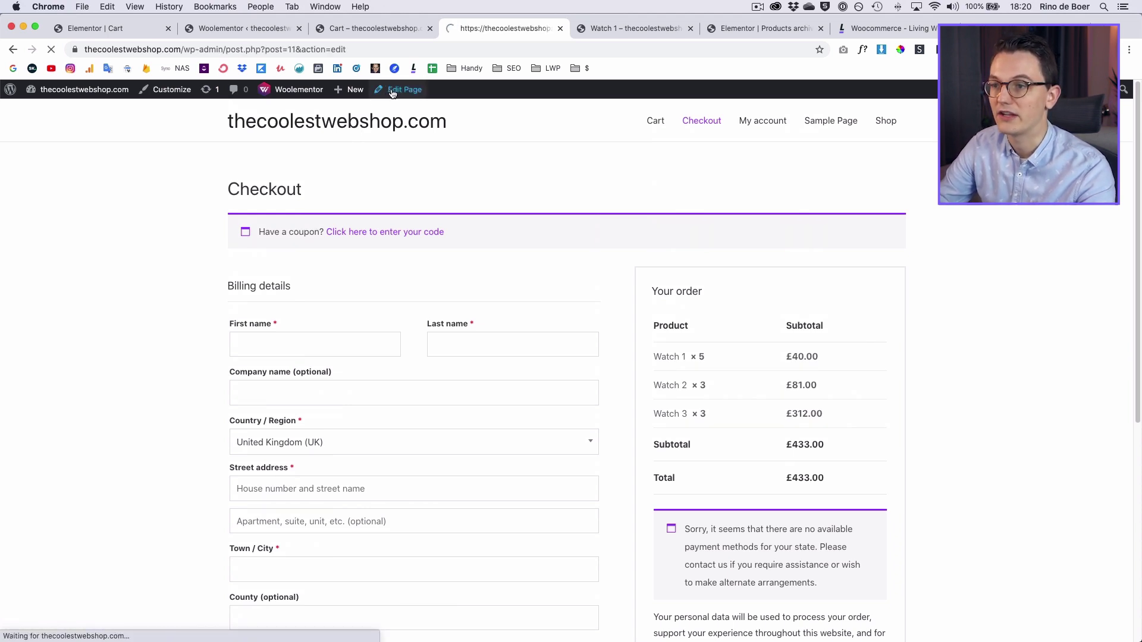
Open the Checkout page in the Elementor editor and set its page layout to Elementor Full Width
left_click(241, 99)
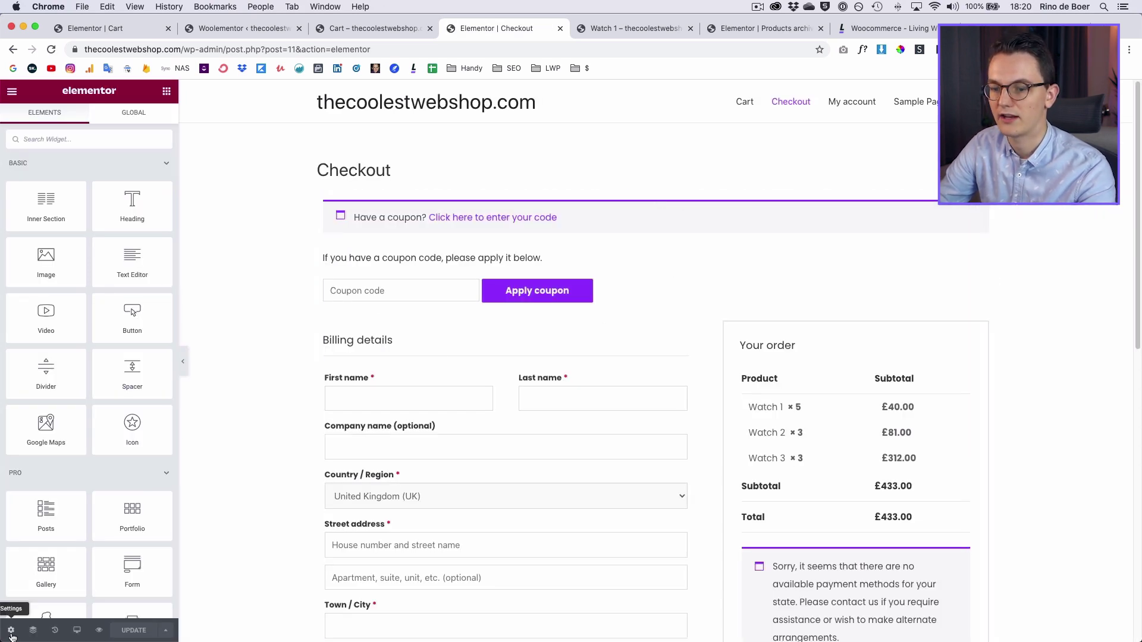
left_click(118, 378)
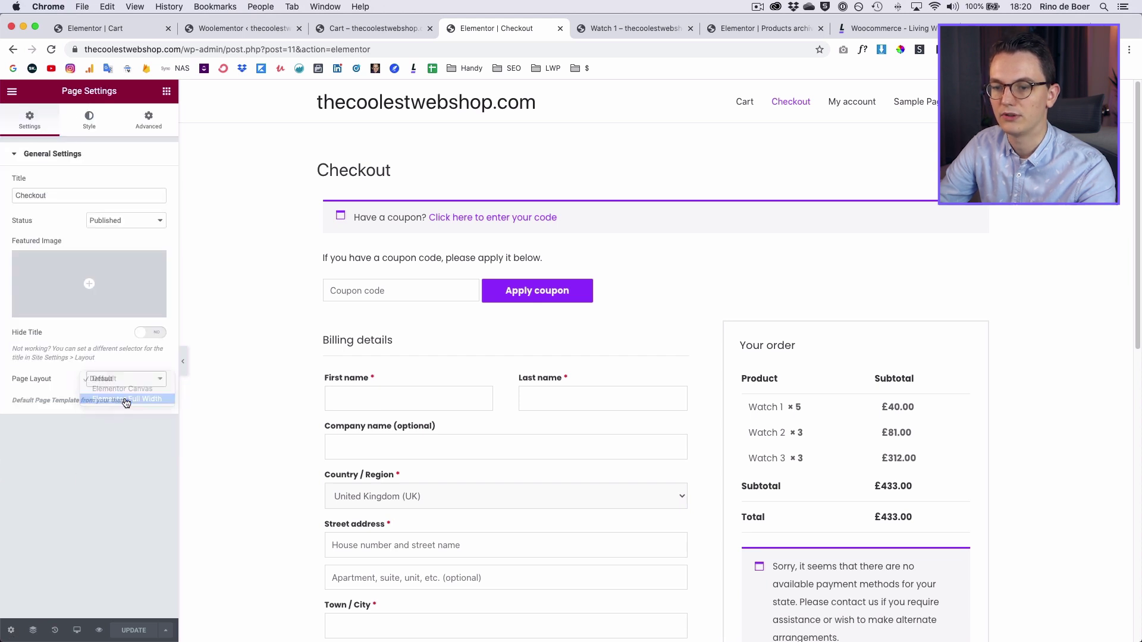
left_click(125, 398)
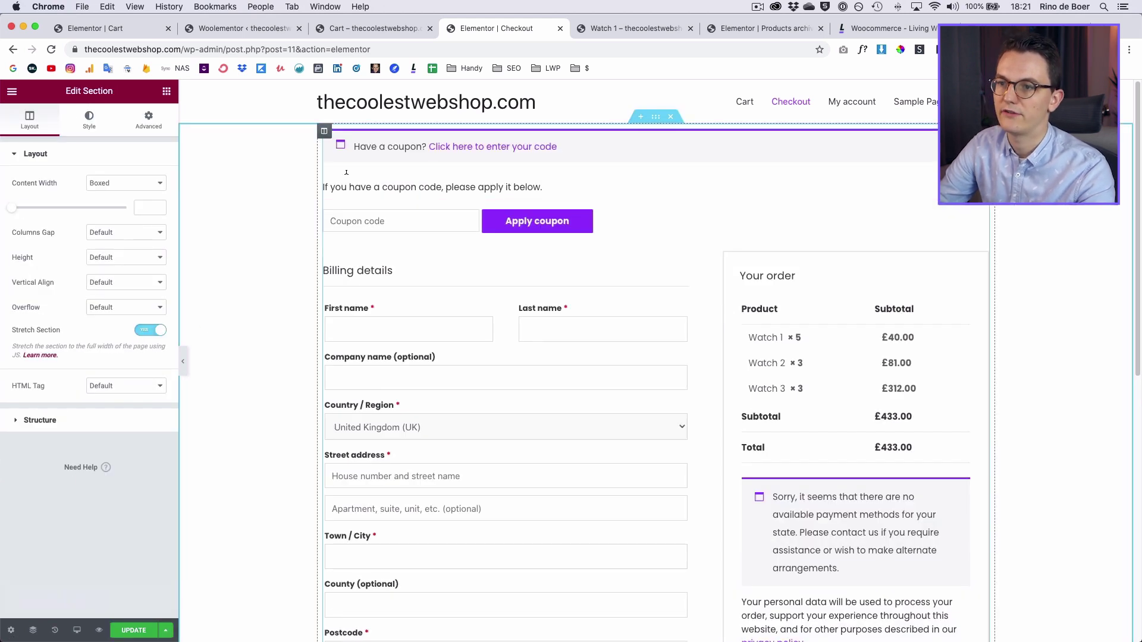
Place a copy of the title divider with dynamic Archive Title text above the coupon notice on the Checkout page
left_click(345, 28)
left_click(230, 29)
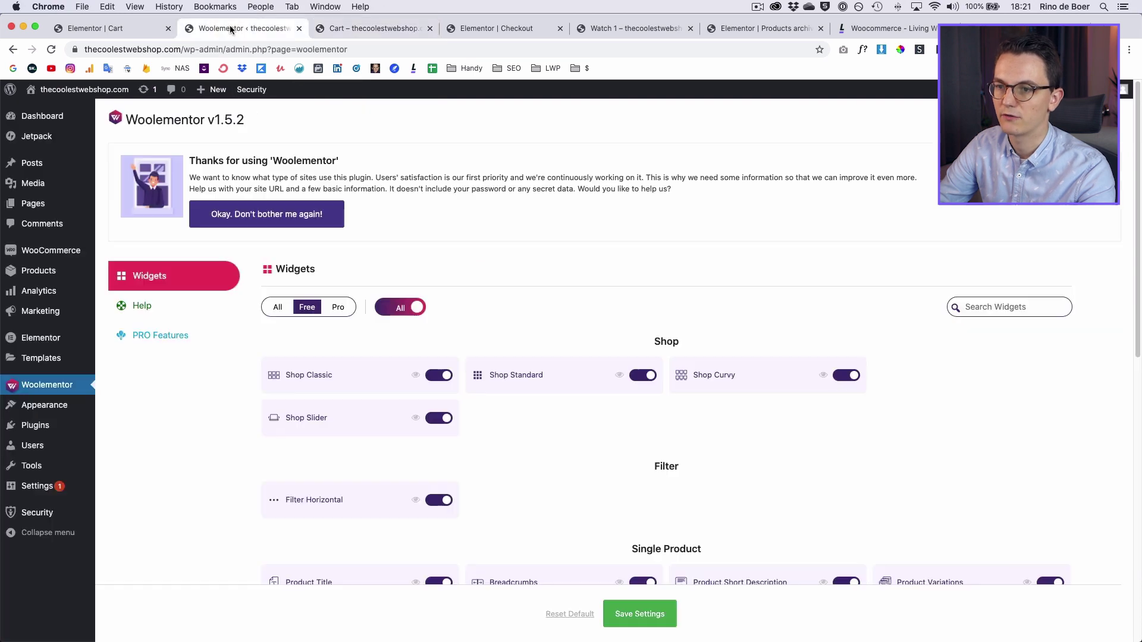
left_click(130, 33)
left_click(496, 28)
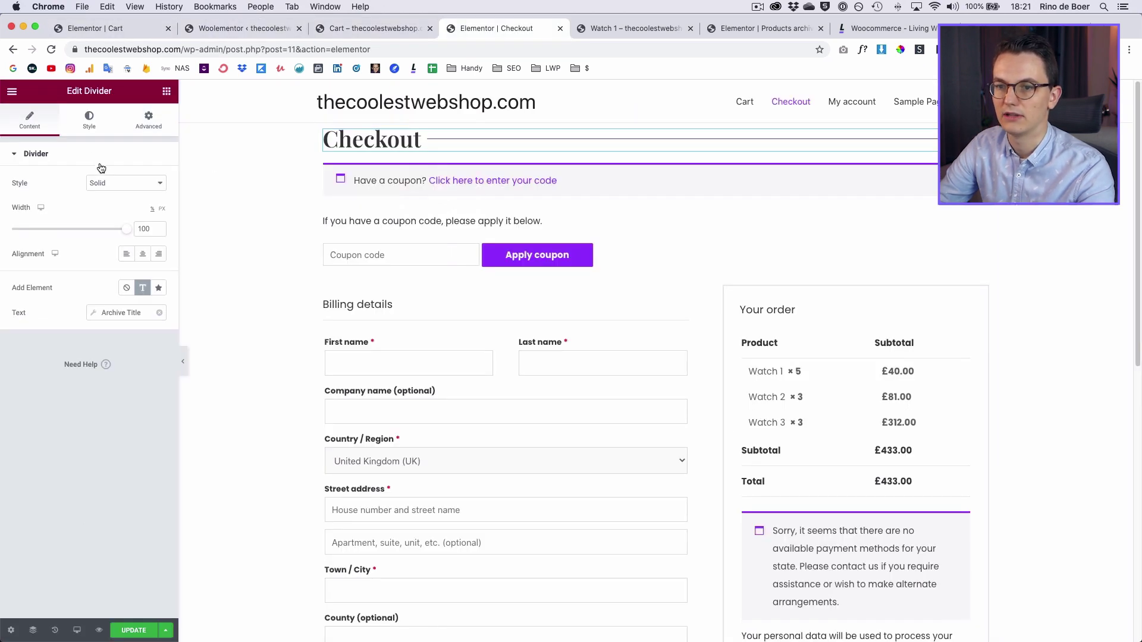
Look through the Checkout page and search the widget library for "check", clearing the search at the end
left_click(429, 416)
scroll(429, 416, "down", 3)
scroll(233, 195, "up", 3)
left_click(166, 91)
scroll(143, 268, "down", 10)
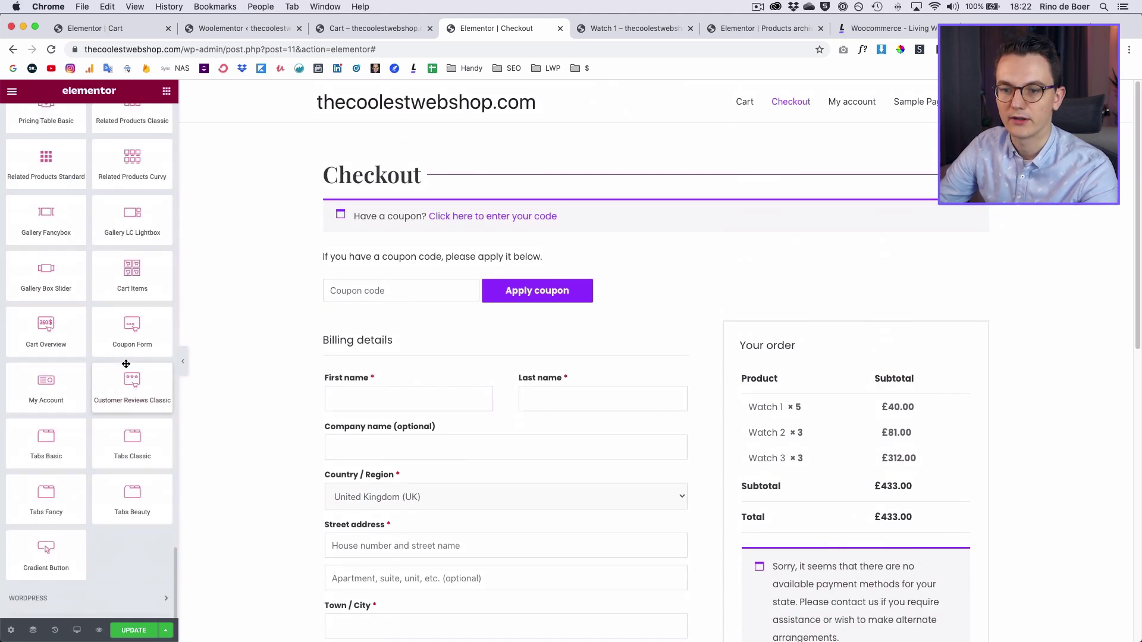
scroll(132, 311, "up", 10)
type("check")
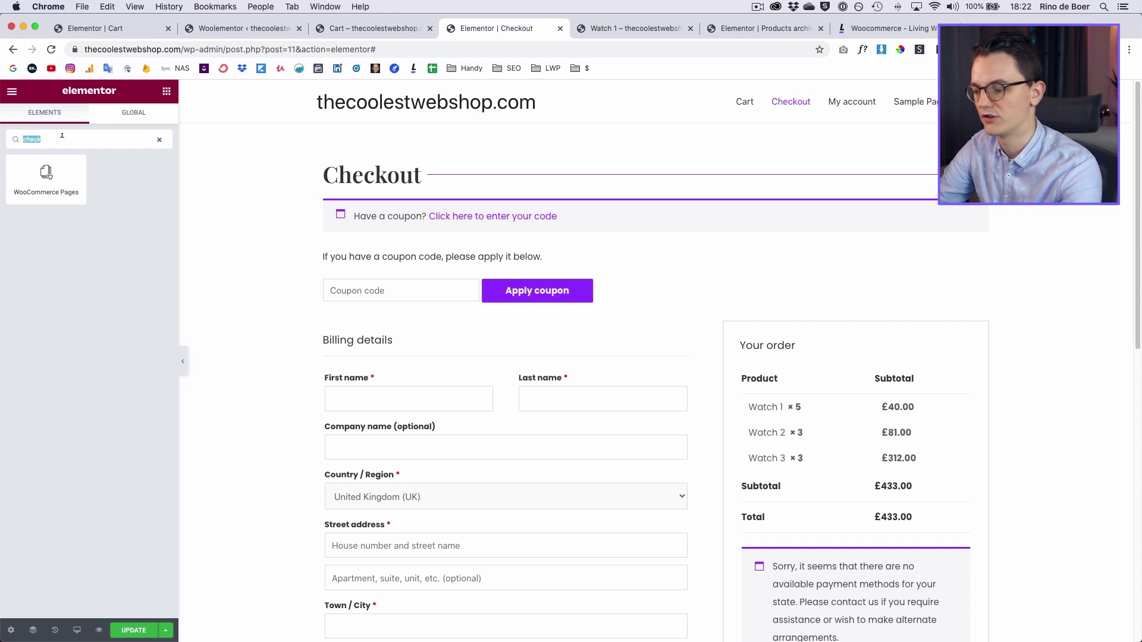
key("BackSpace")
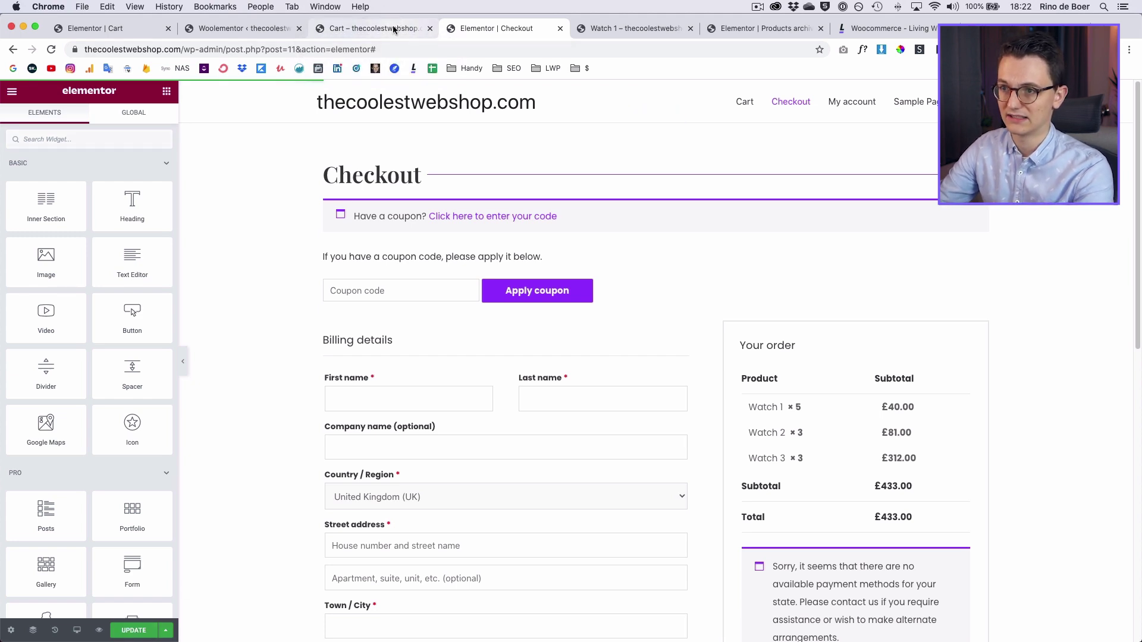
Look over the live Watch 1 product page
left_click(635, 28)
left_click(456, 470)
left_click(582, 531)
left_click(595, 534)
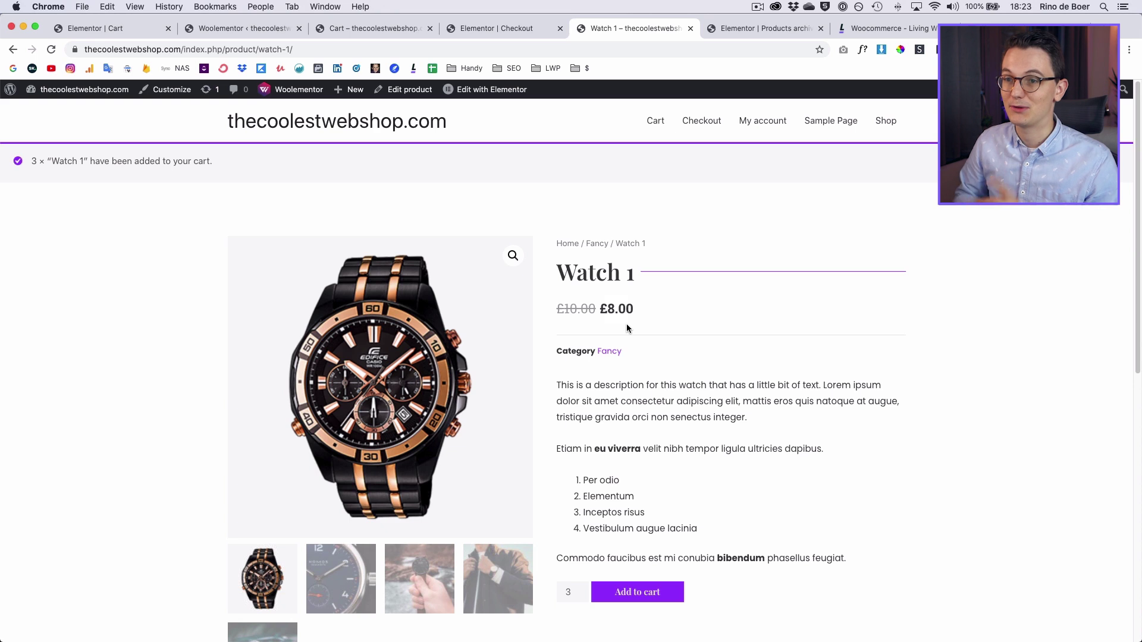
Open the Links page of the Living With Pixels website and browse the recommended resources up to the Elementor addons
left_click(893, 29)
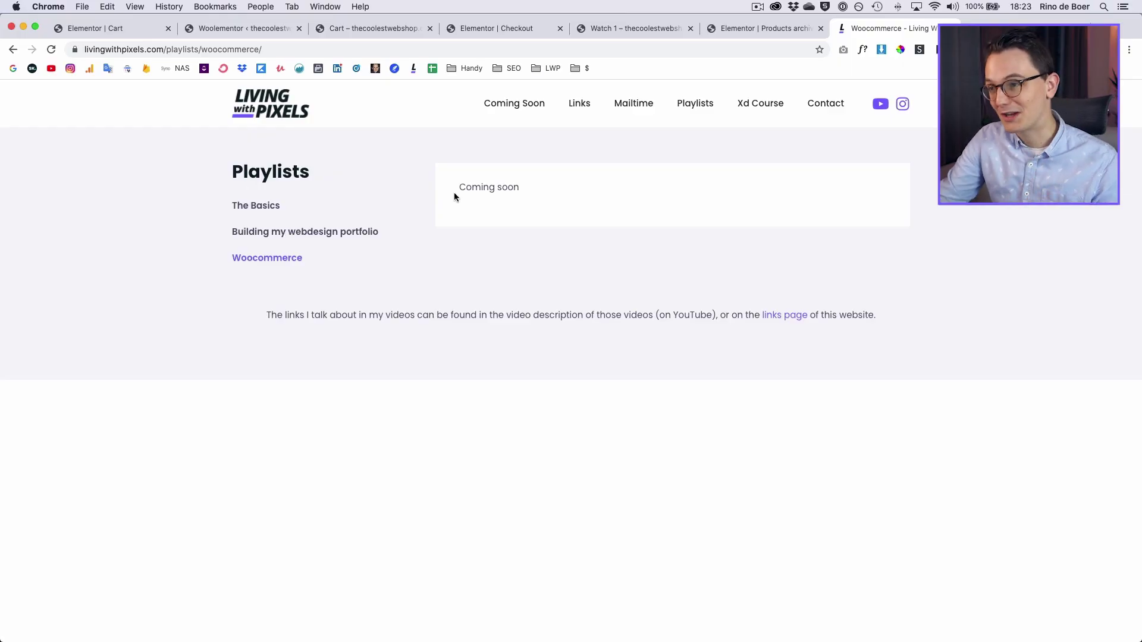
left_click(576, 105)
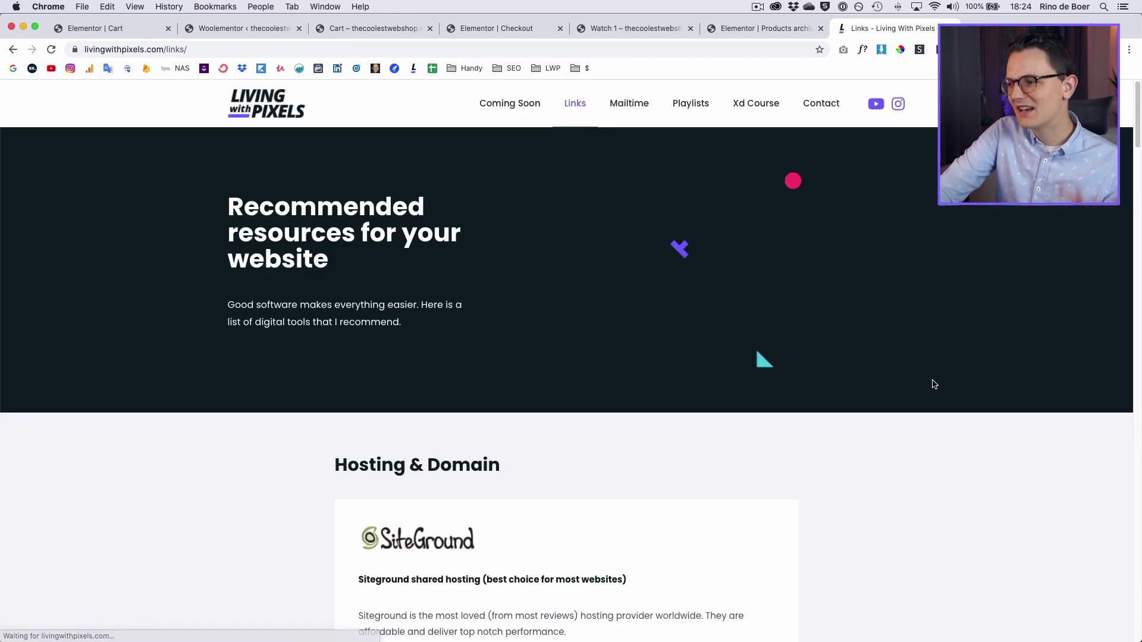
scroll(932, 385, "down", 5)
scroll(929, 387, "down", 5)
scroll(929, 386, "down", 20)
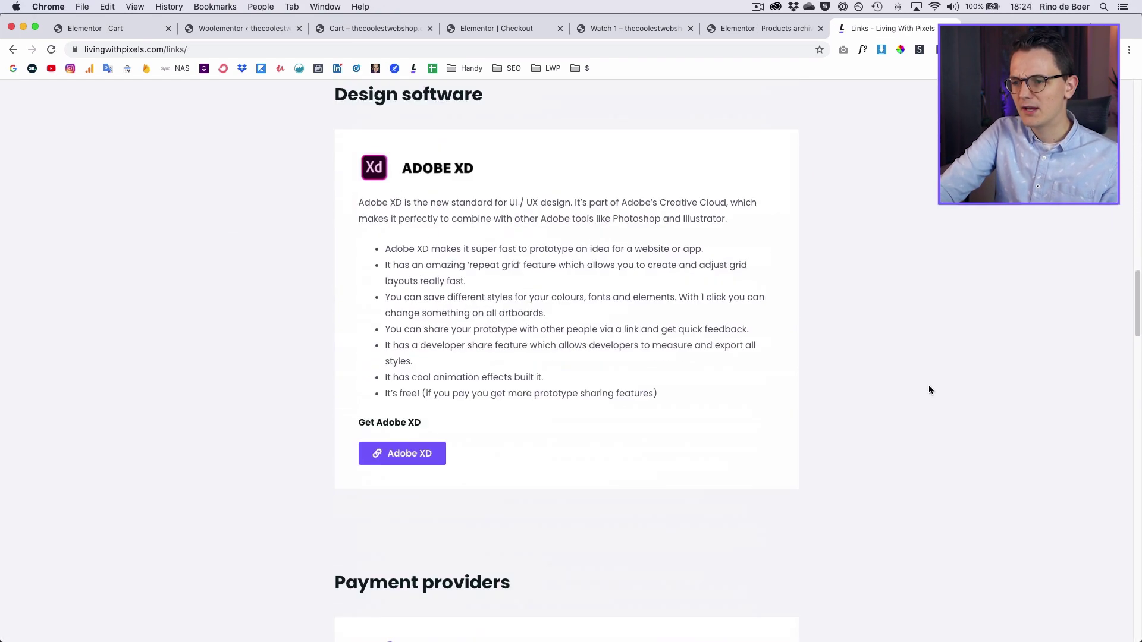
scroll(924, 395, "up", 3)
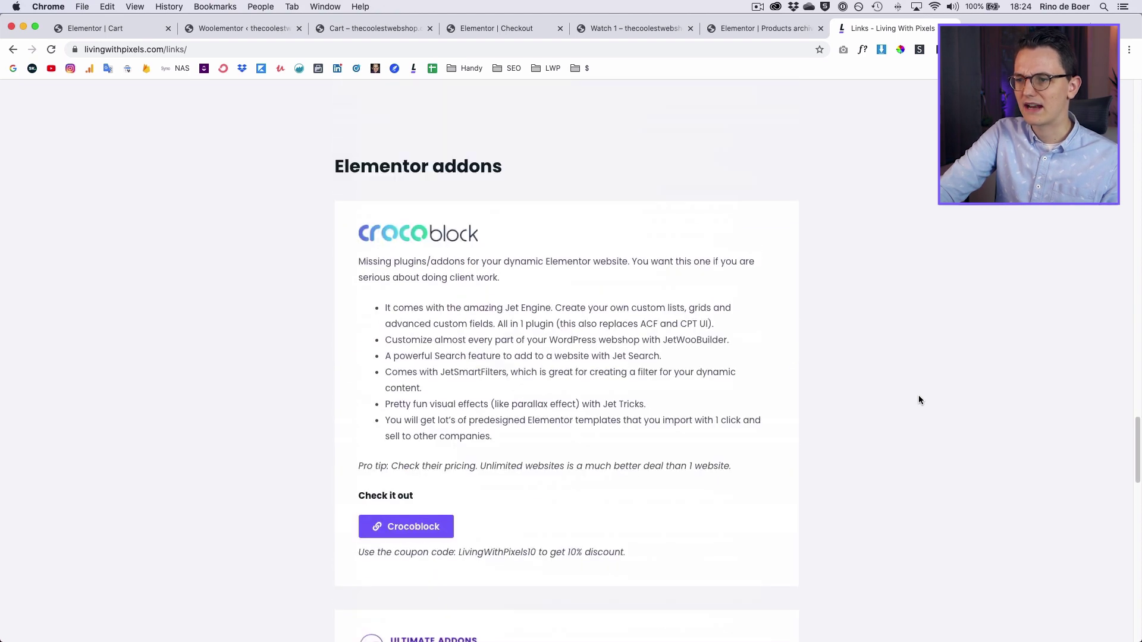